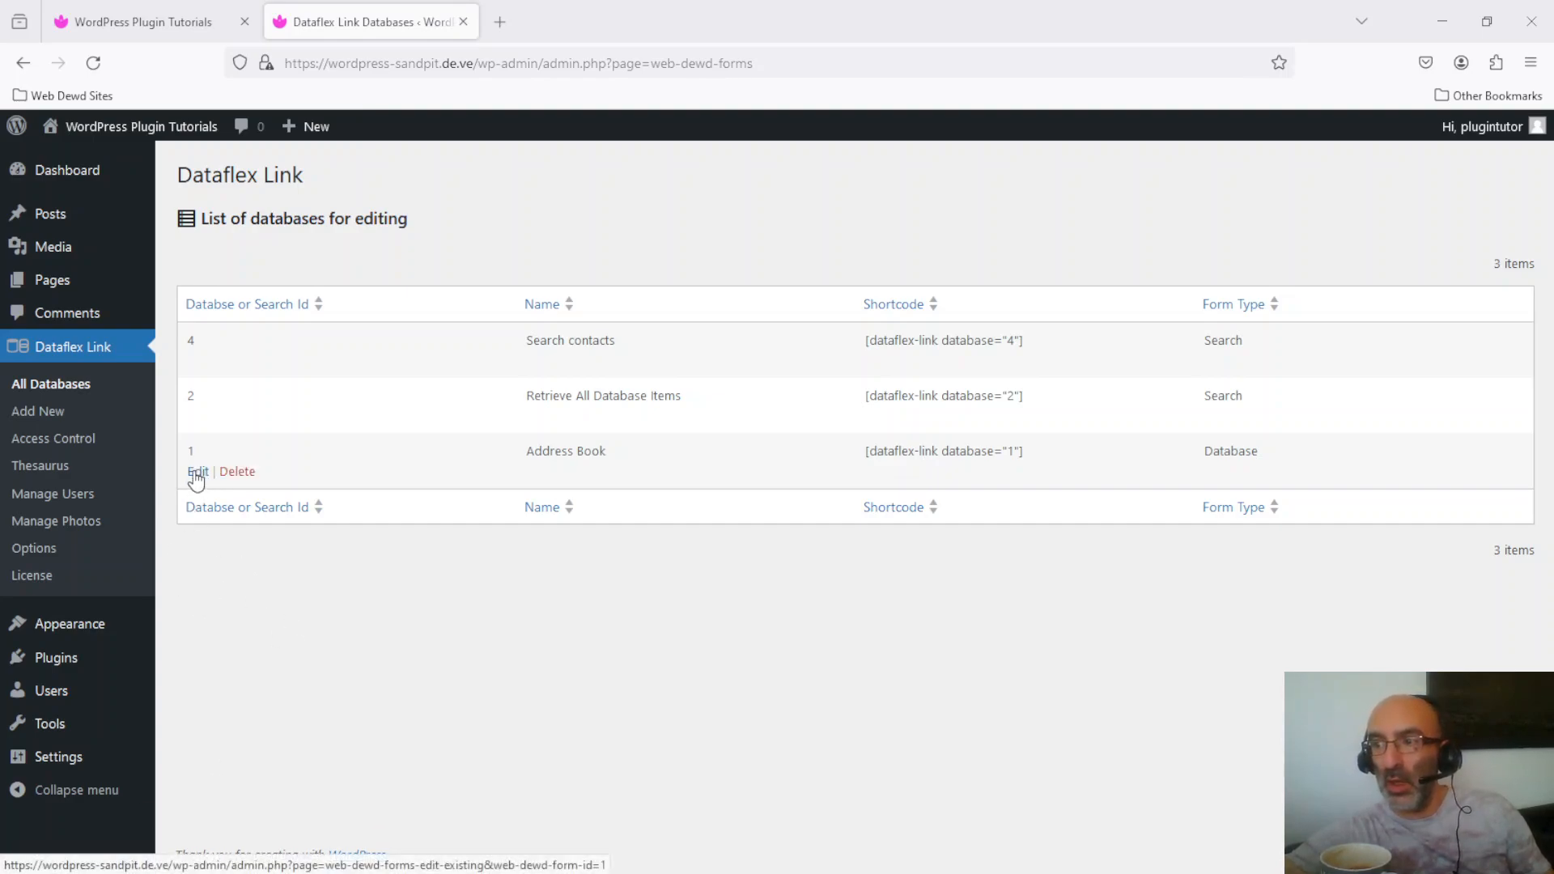
Step: Show the Address Book database's Access Control settings, with adding, managing and viewing items Private
{"action": "left_click", "coordinate": [198, 473]}
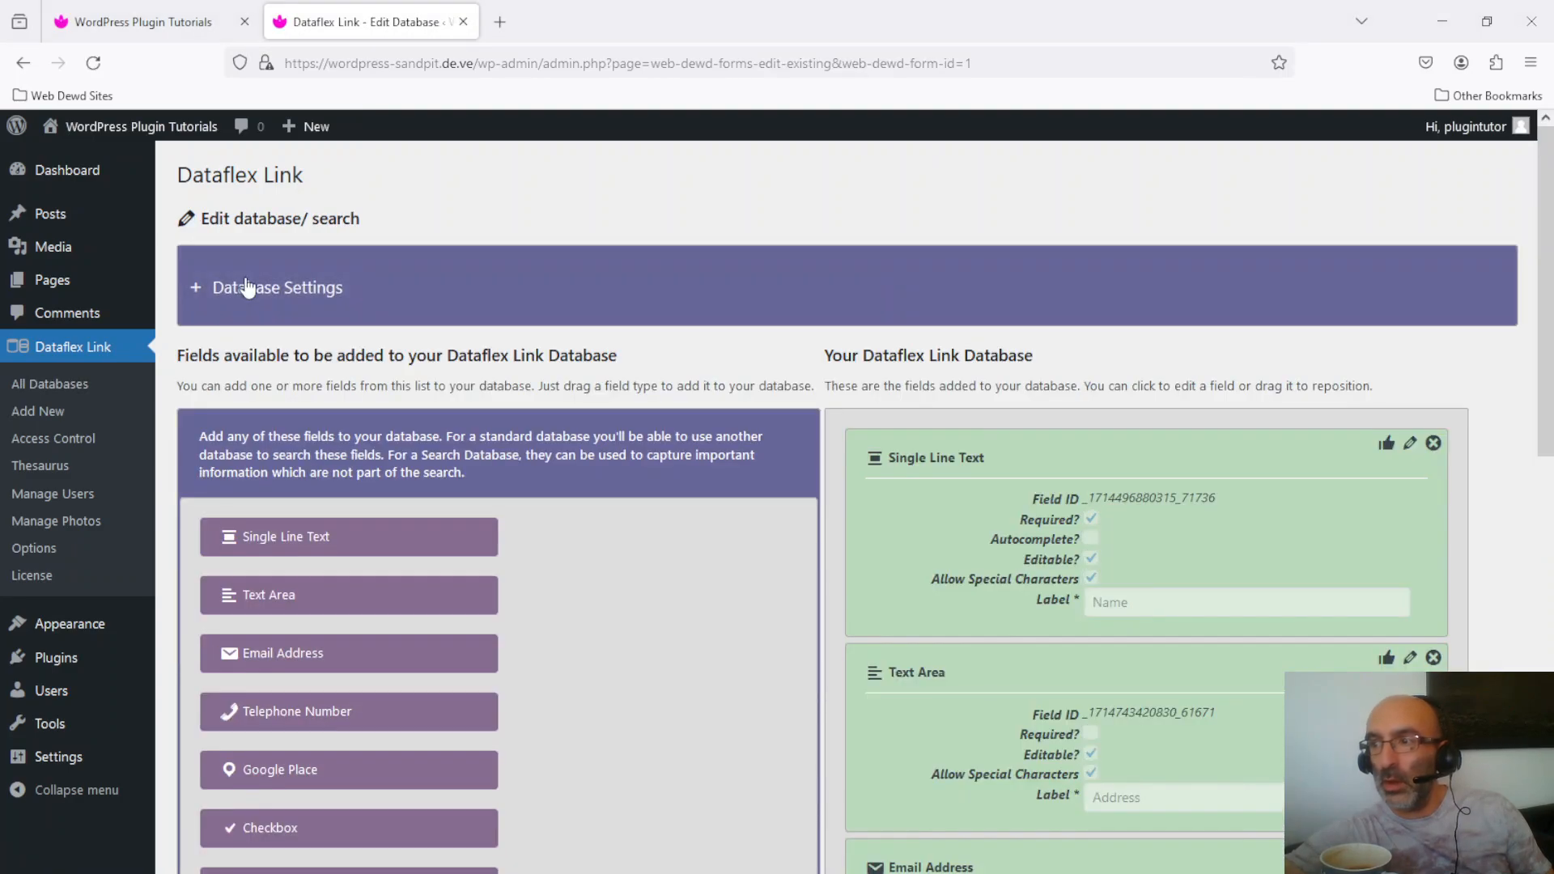
{"action": "left_click", "coordinate": [245, 288]}
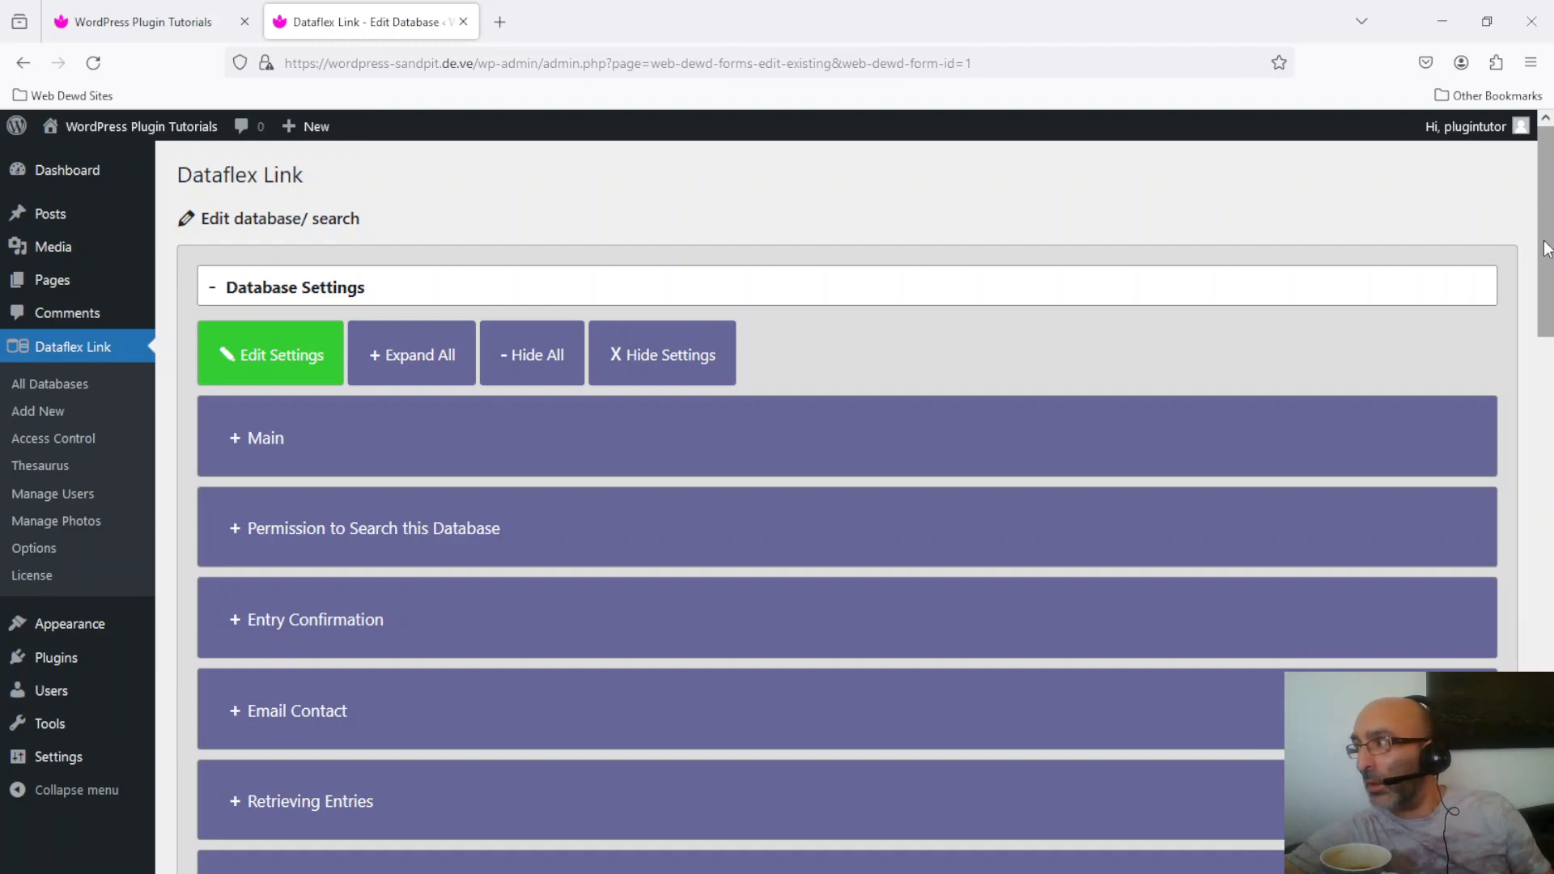
{"action": "scroll", "coordinate": [1546, 249], "scroll_direction": "down", "scroll_amount": 10}
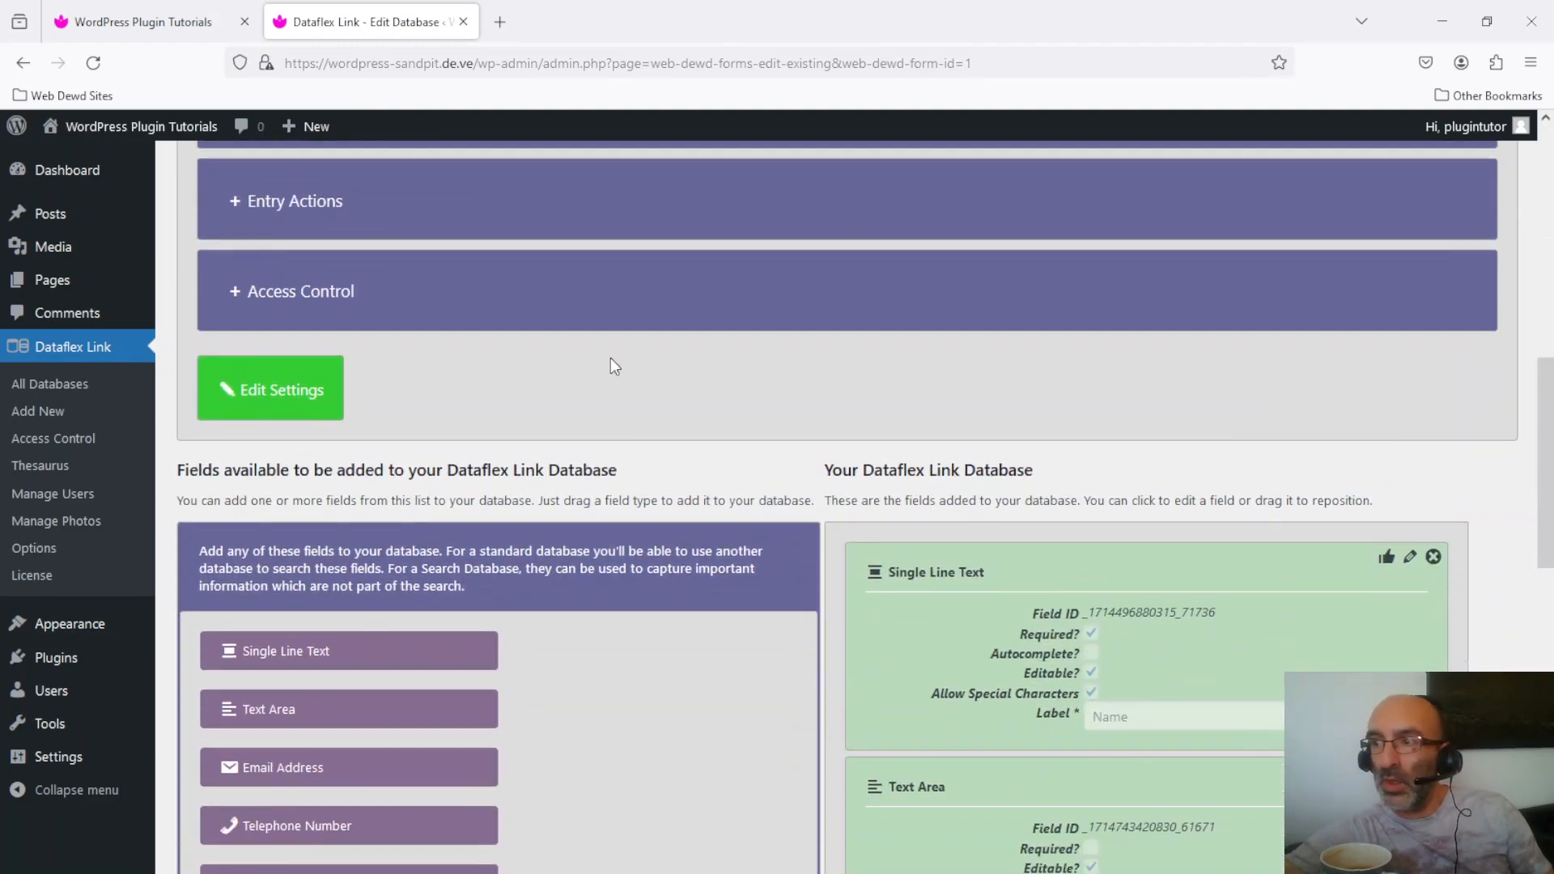
{"action": "left_click", "coordinate": [260, 297]}
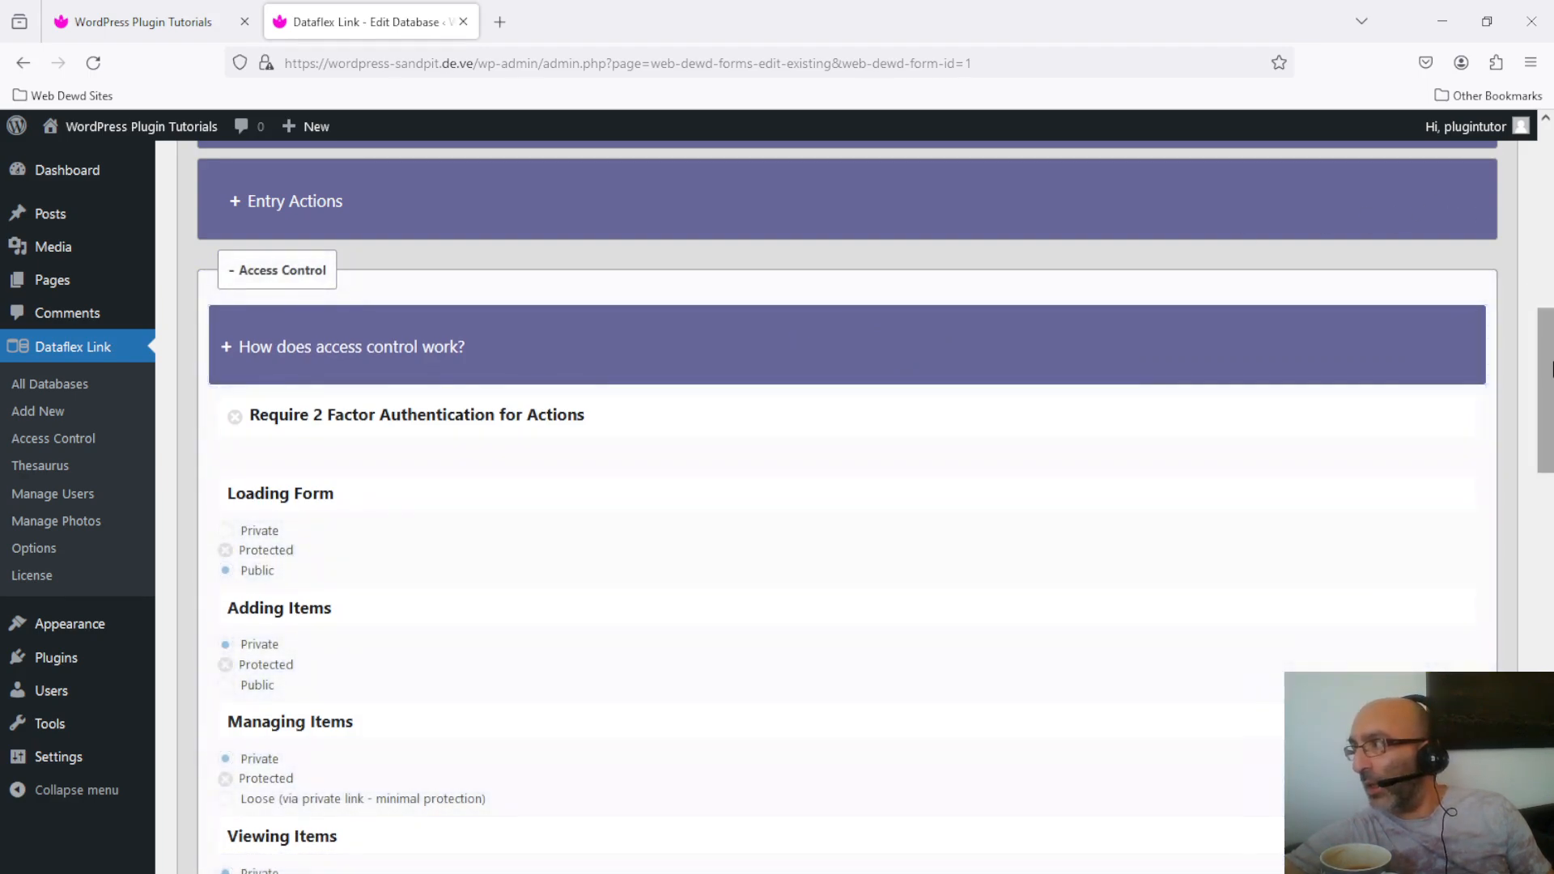
{"action": "scroll", "coordinate": [1546, 375], "scroll_direction": "down", "scroll_amount": 3}
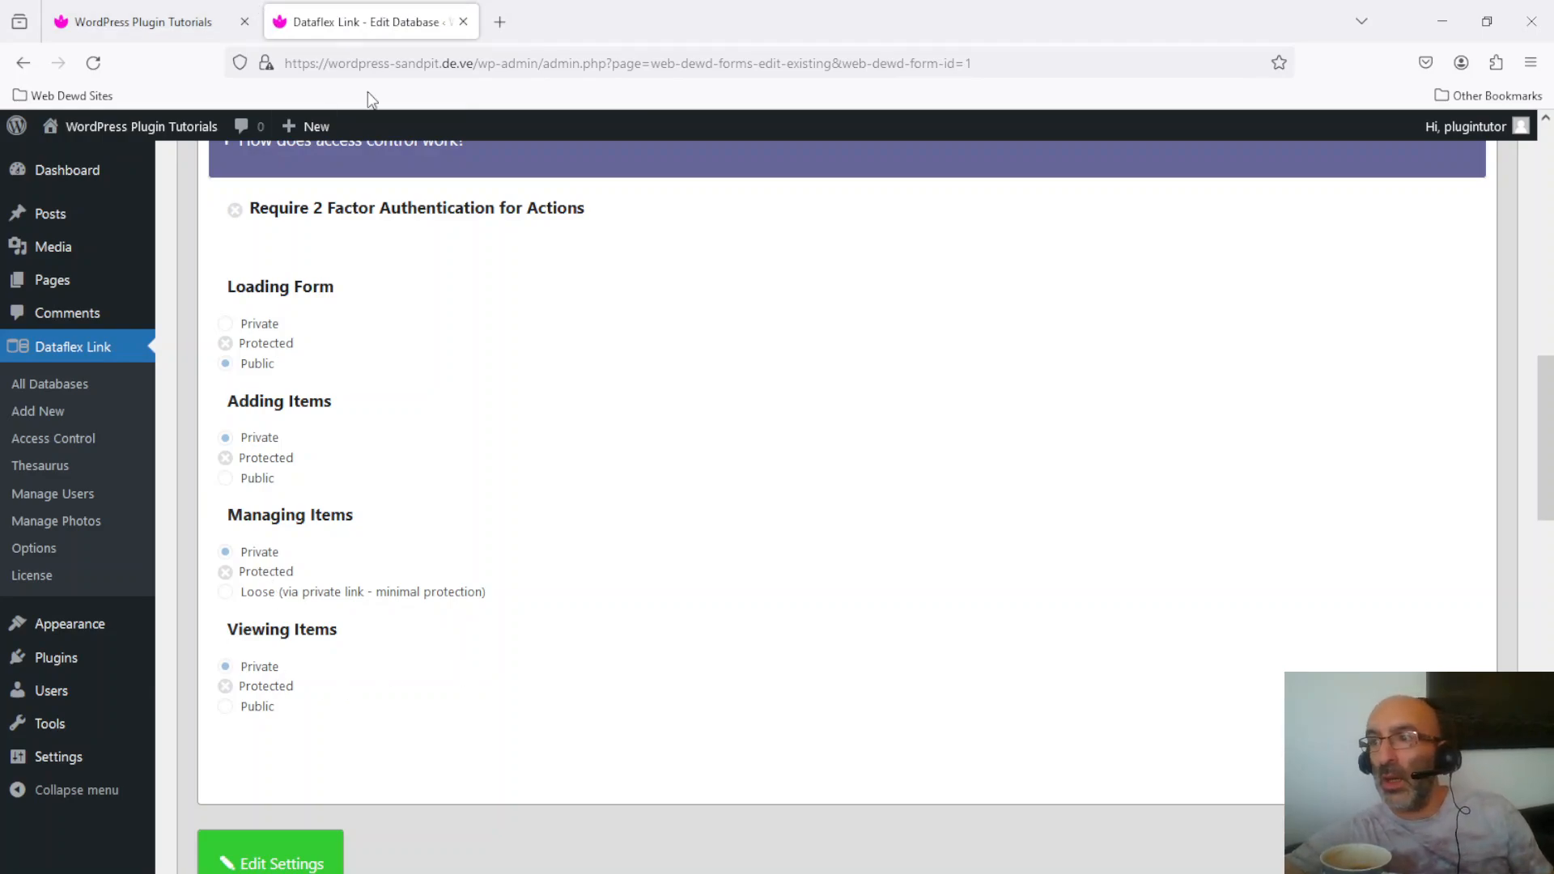
Step: Open the public site's Add Contact page in a new tab and dismiss the padlock prompt
{"action": "mouse_move", "coordinate": [138, 132]}
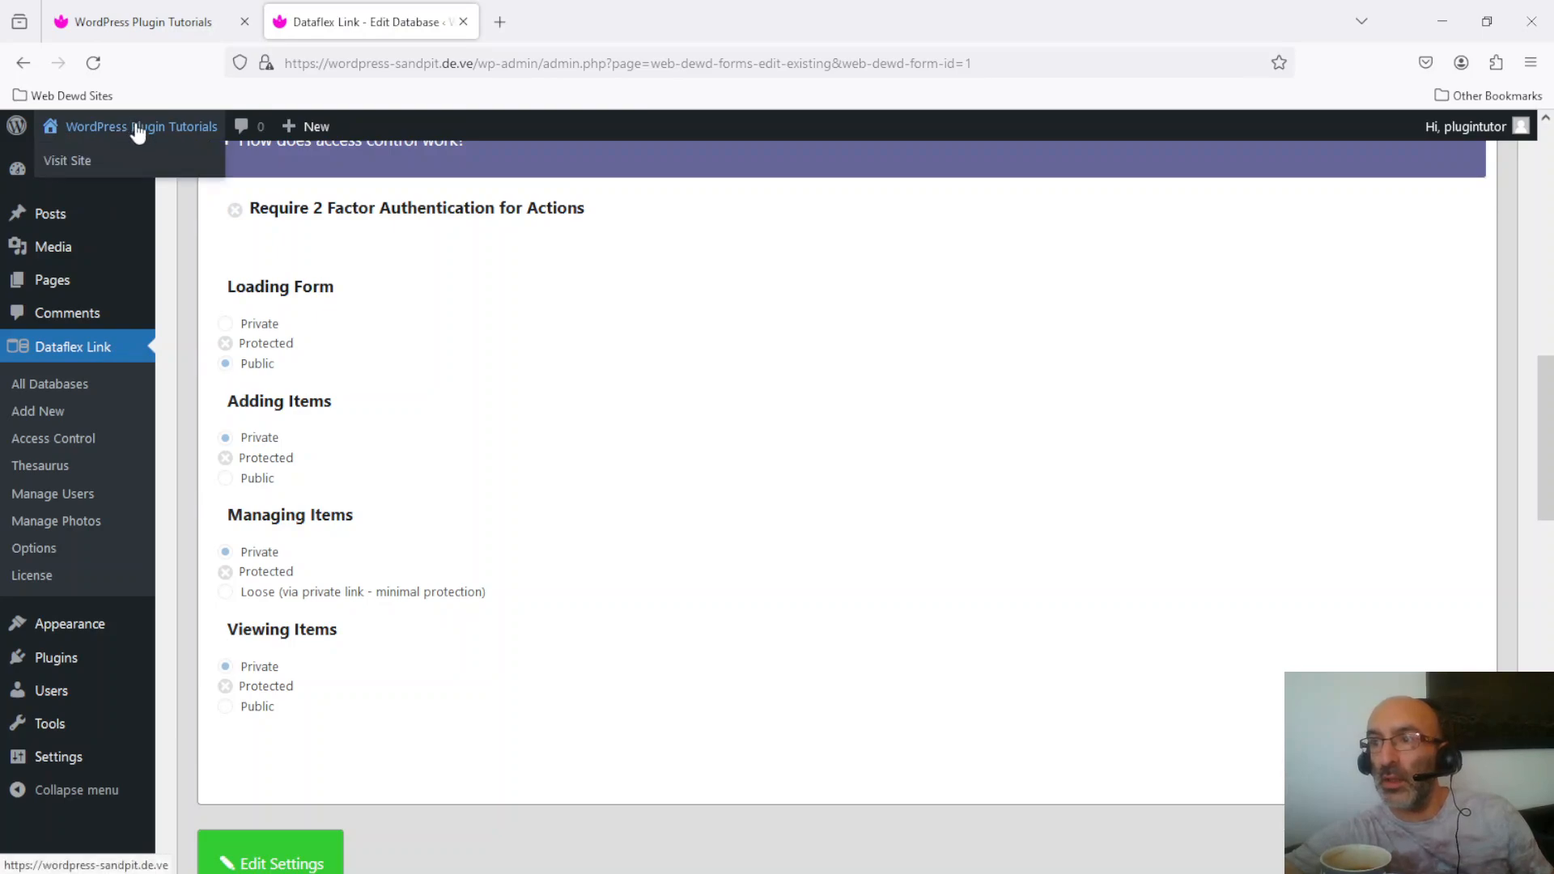
{"action": "right_click", "coordinate": [138, 132]}
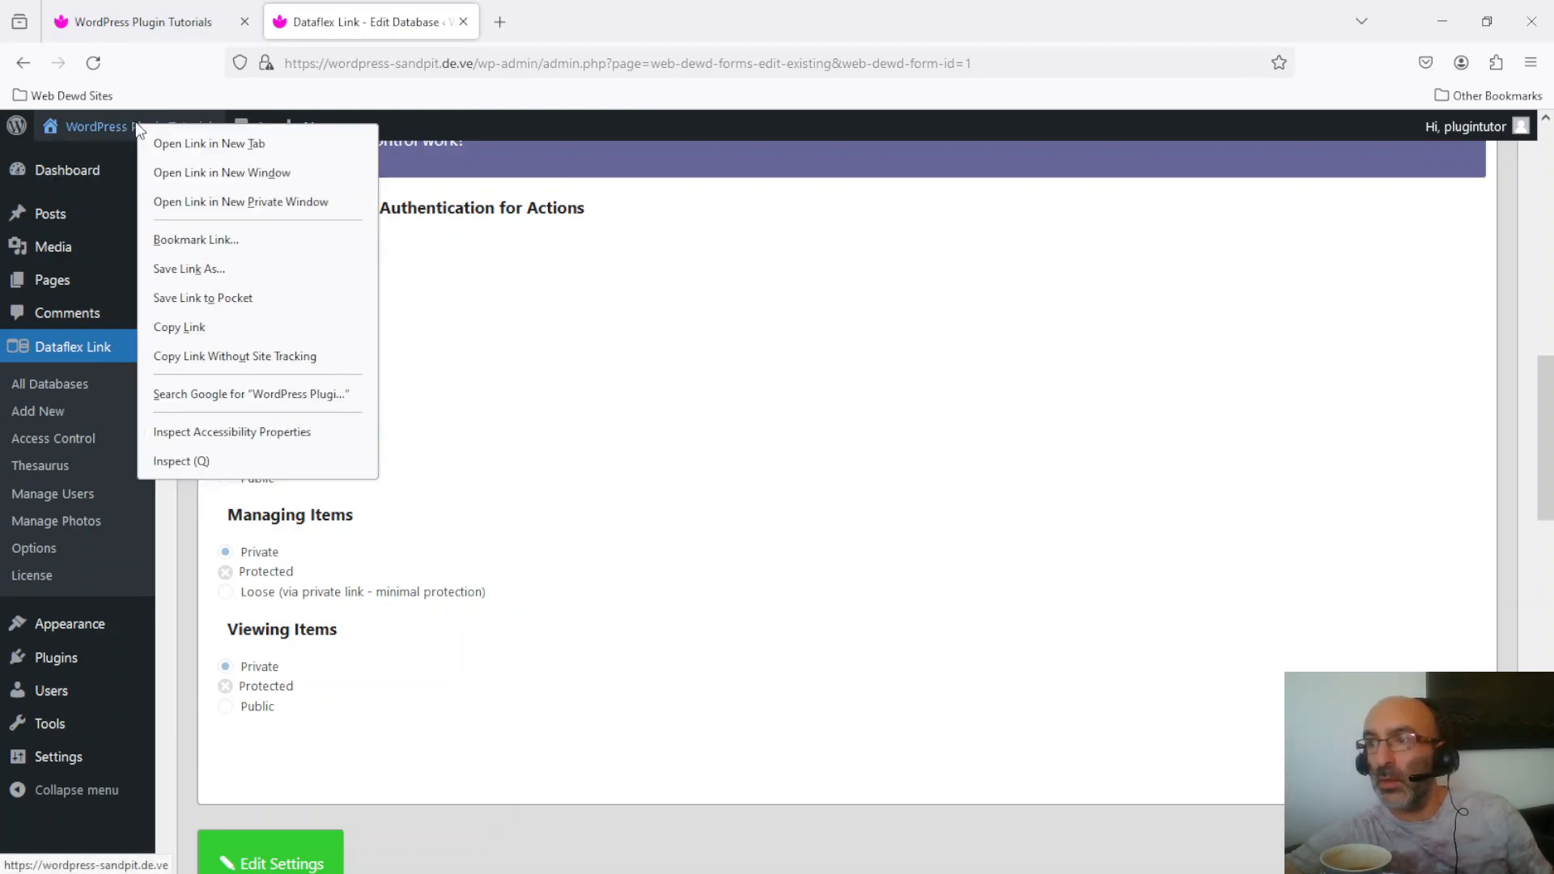
{"action": "left_click", "coordinate": [174, 142]}
{"action": "left_click", "coordinate": [611, 10]}
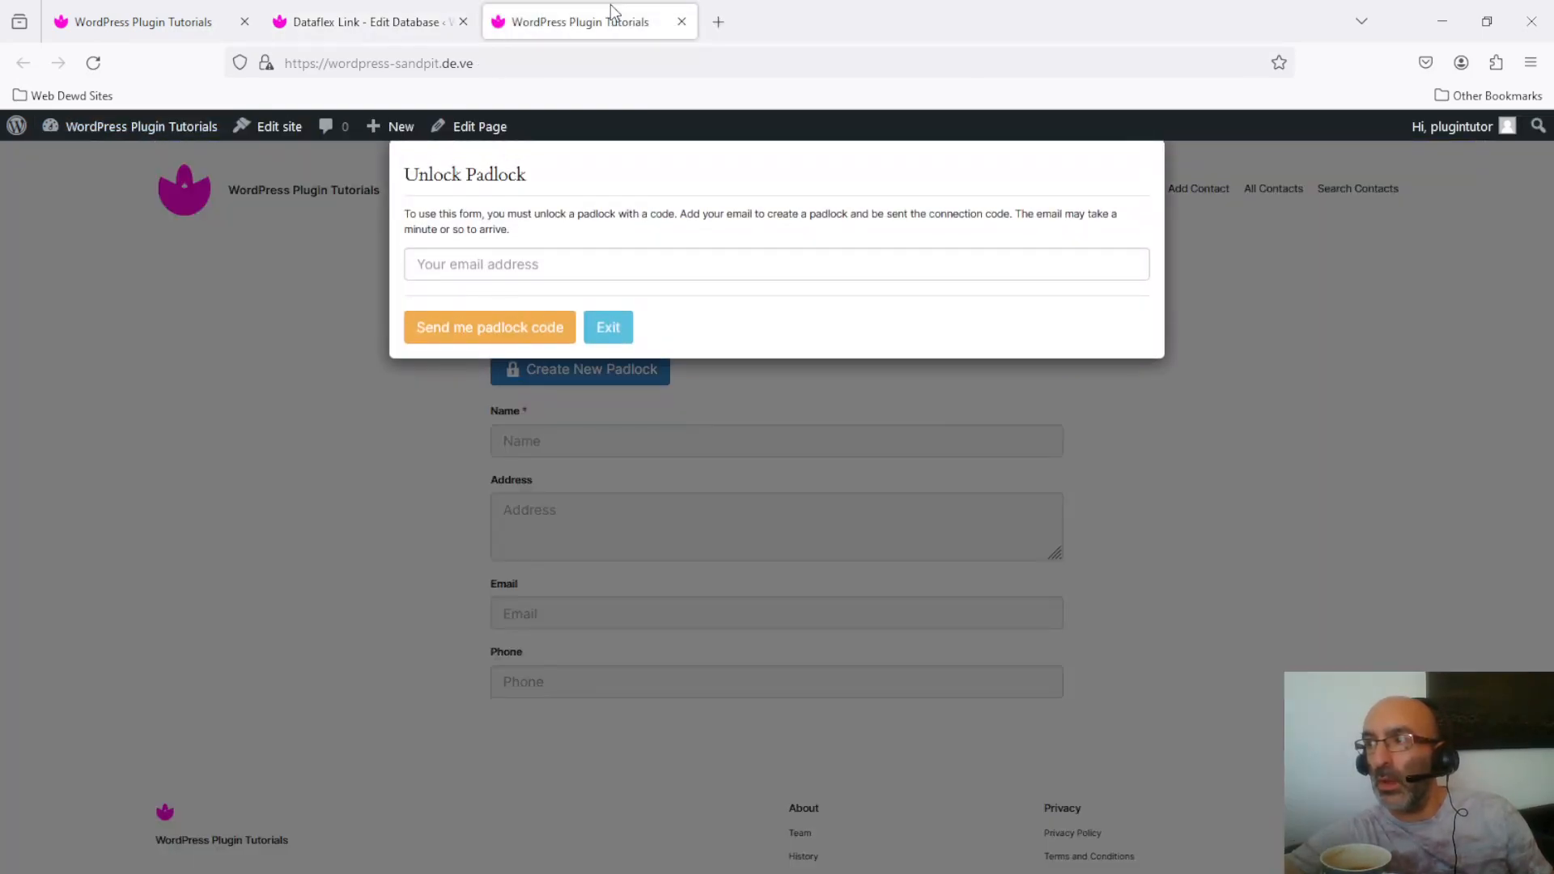
{"action": "left_click", "coordinate": [608, 327]}
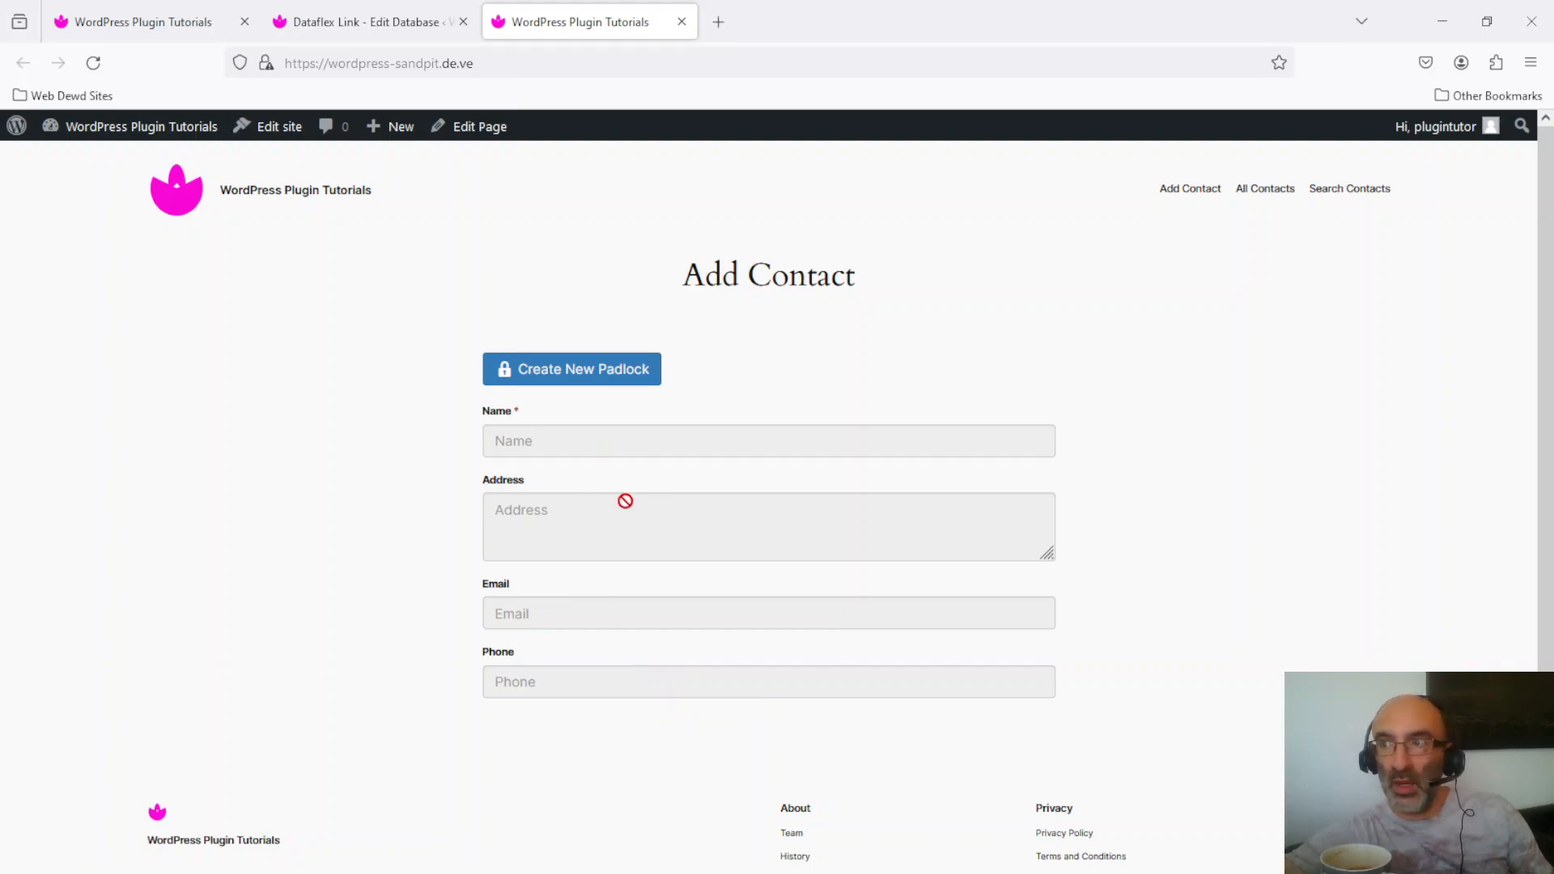
Step: Return to the admin tab and show the All Databases list
{"action": "left_click", "coordinate": [361, 21]}
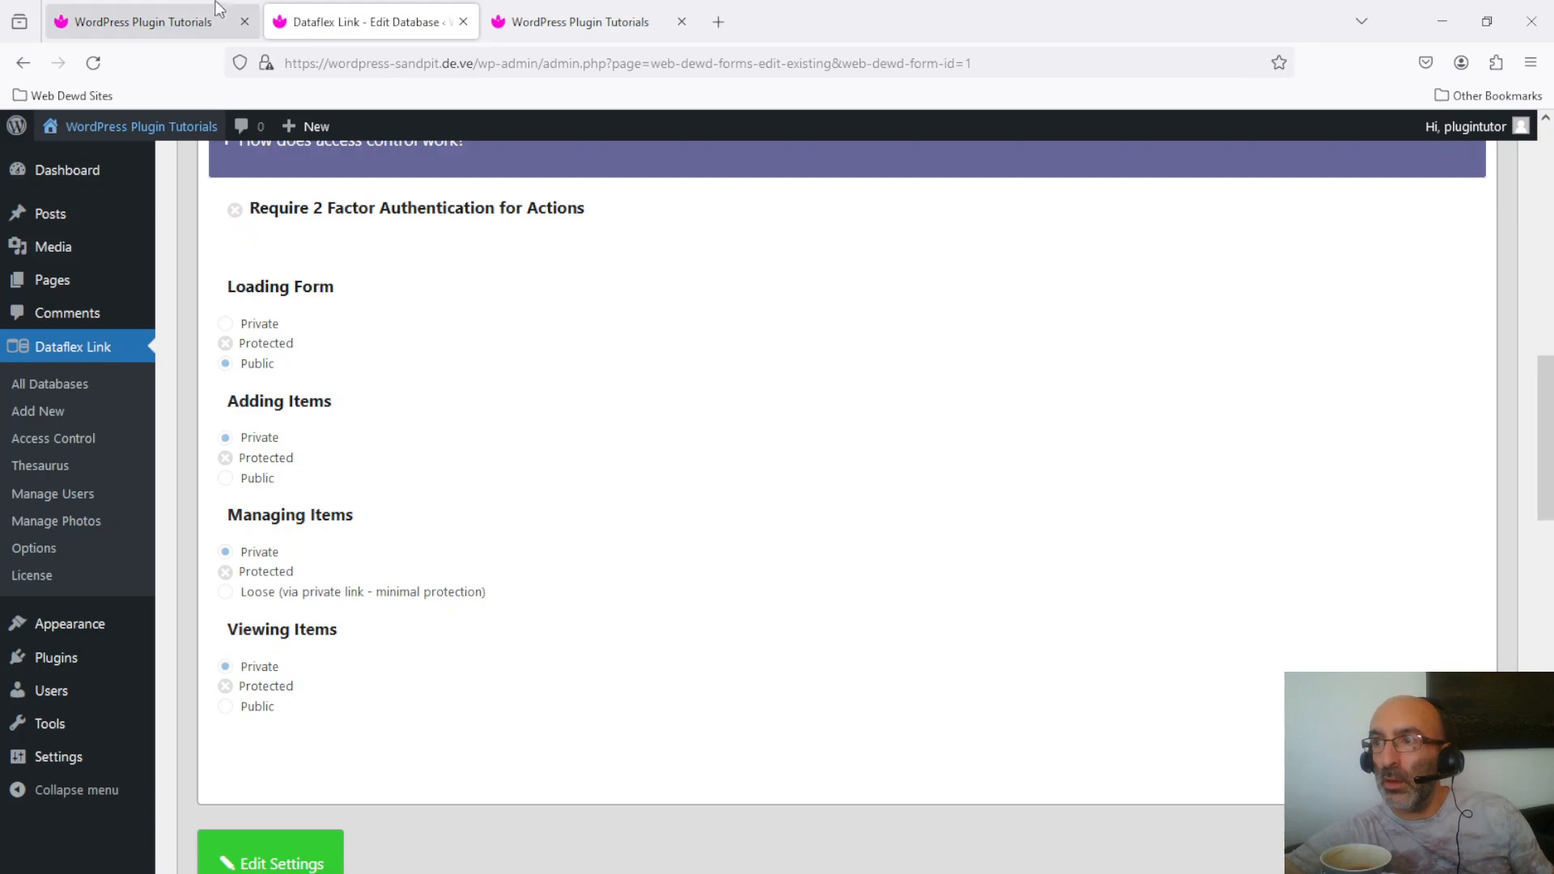
{"action": "left_click", "coordinate": [137, 24]}
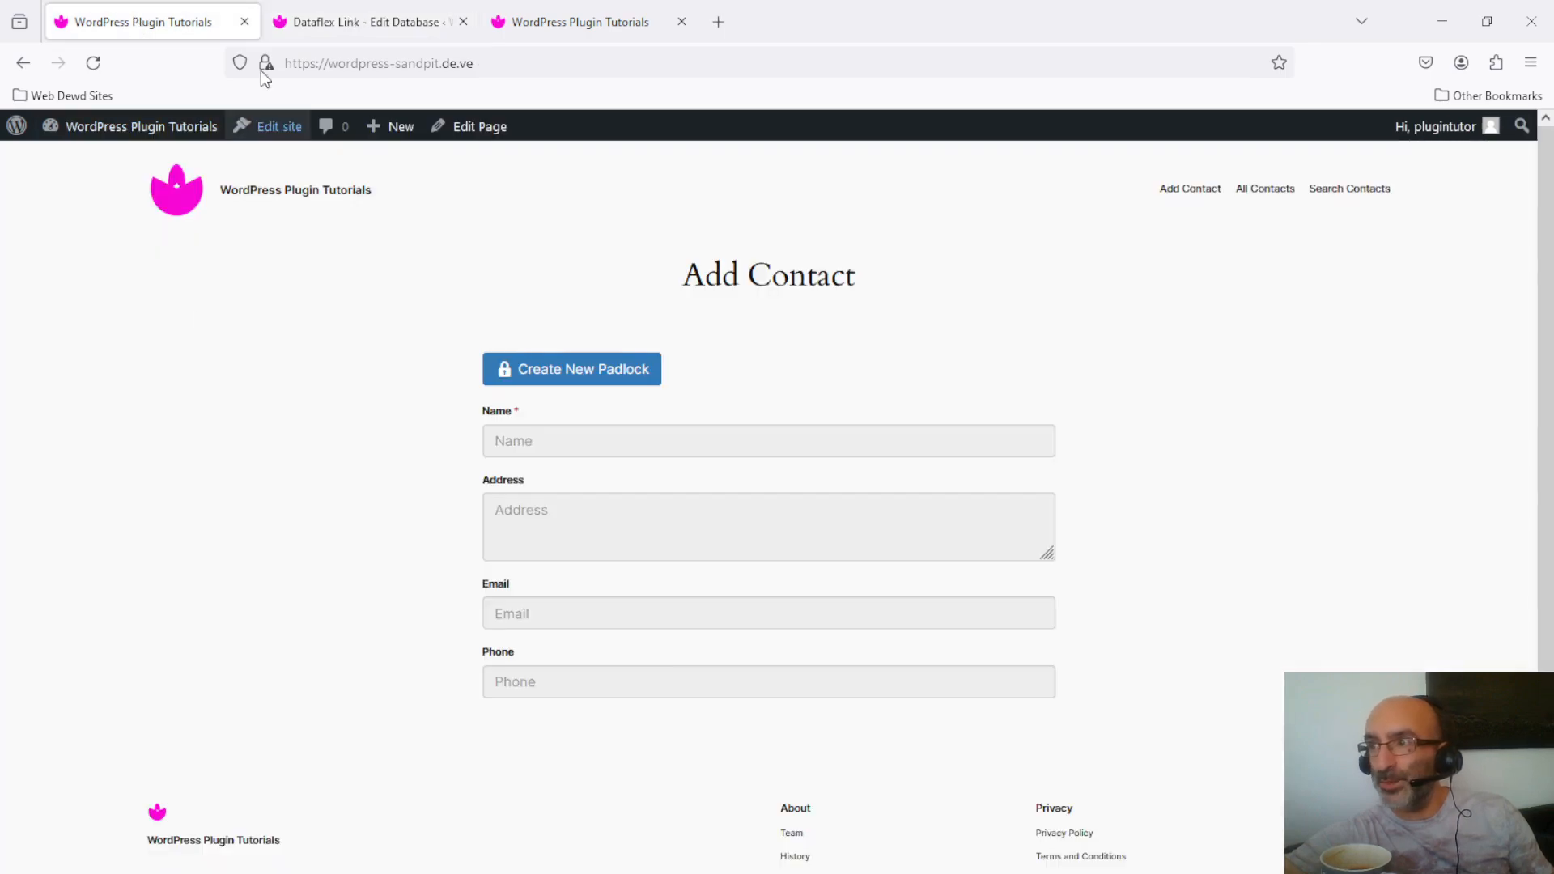
{"action": "left_click", "coordinate": [348, 9]}
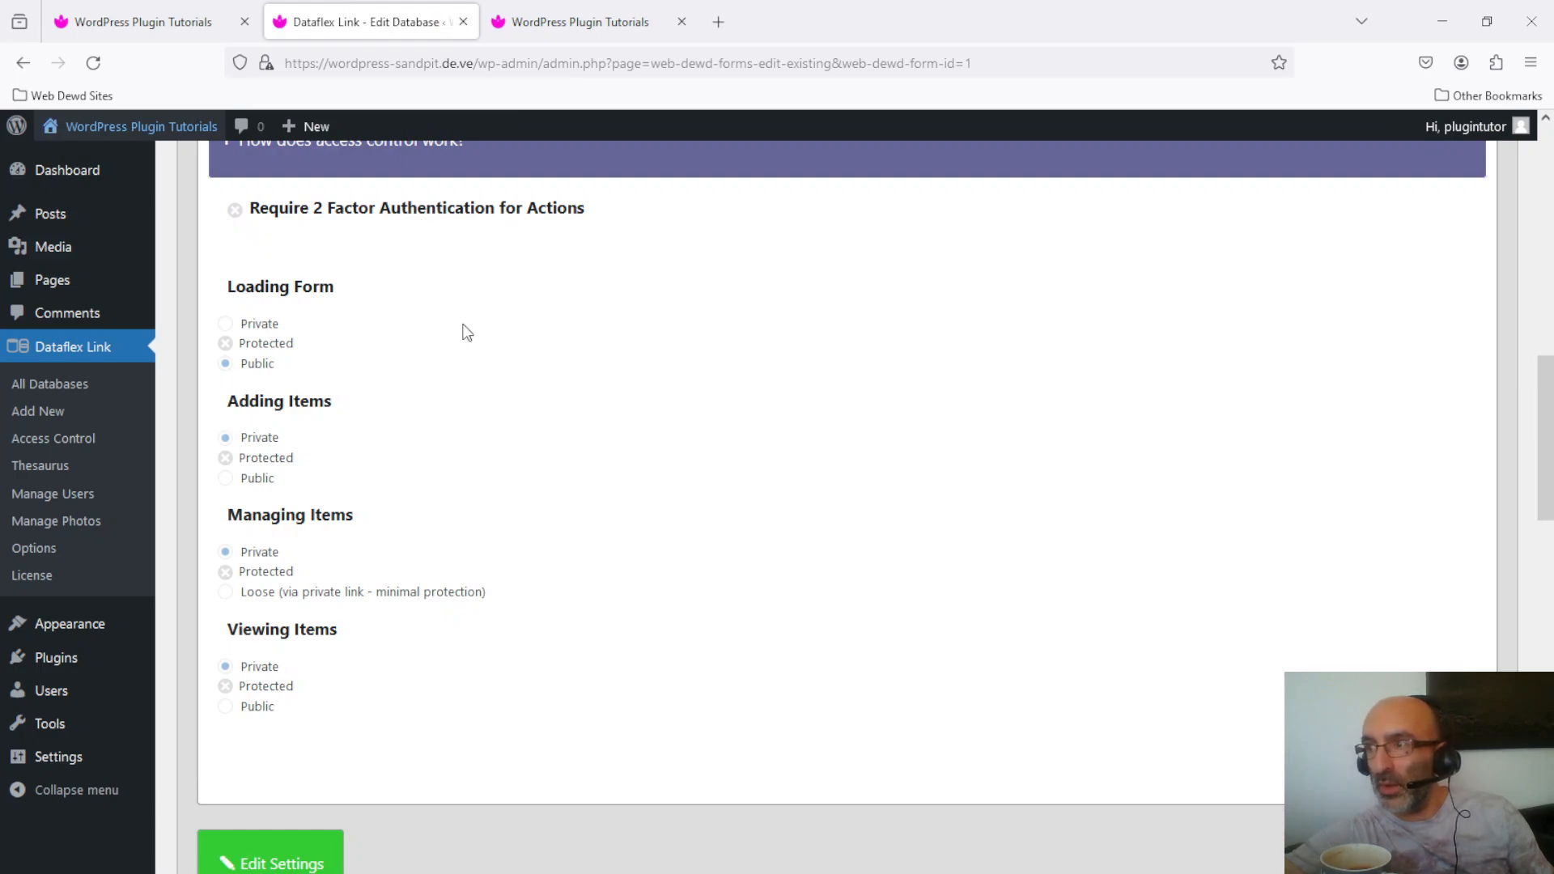
{"action": "left_click", "coordinate": [56, 385]}
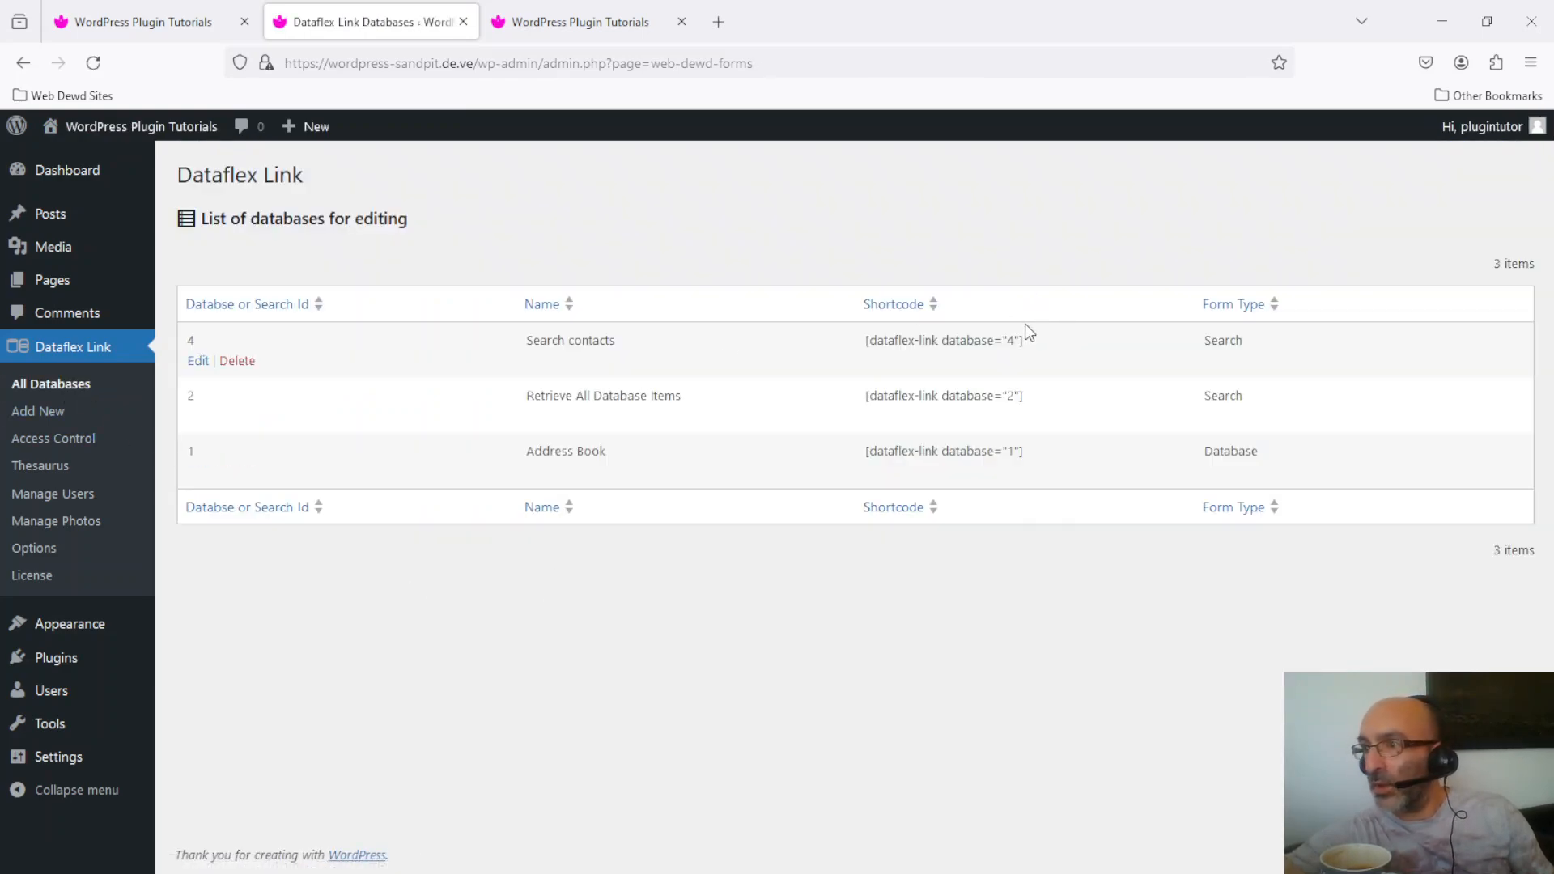
Step: Review the Search contacts form's all-Public access control, then view the site's Search Contacts page
{"action": "left_click", "coordinate": [198, 363]}
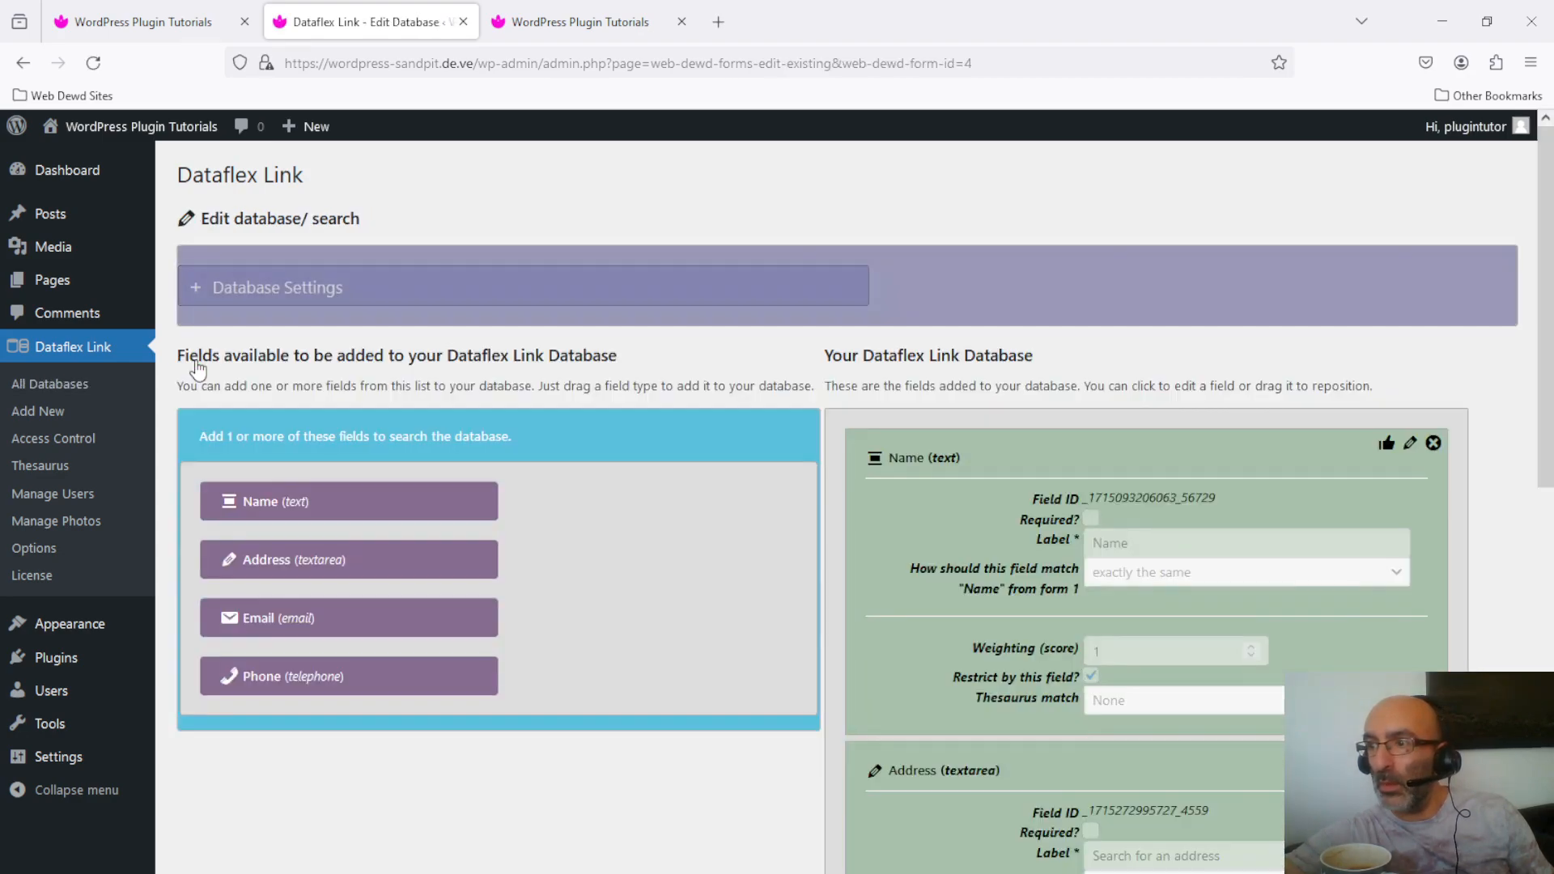
{"action": "left_click", "coordinate": [285, 306]}
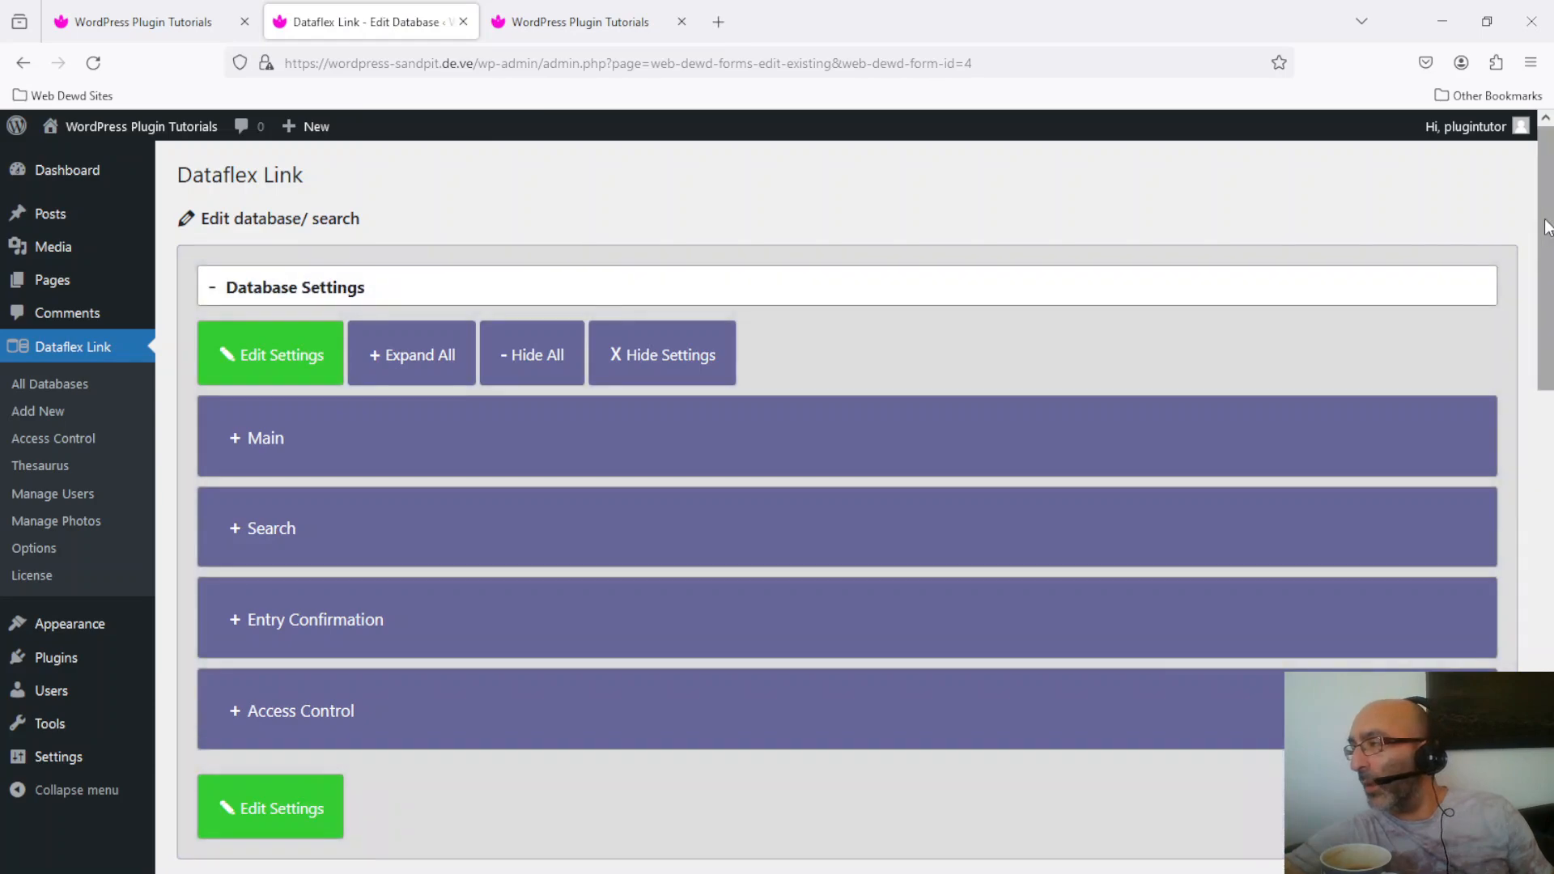
{"action": "scroll", "coordinate": [751, 468], "scroll_direction": "down", "scroll_amount": 5}
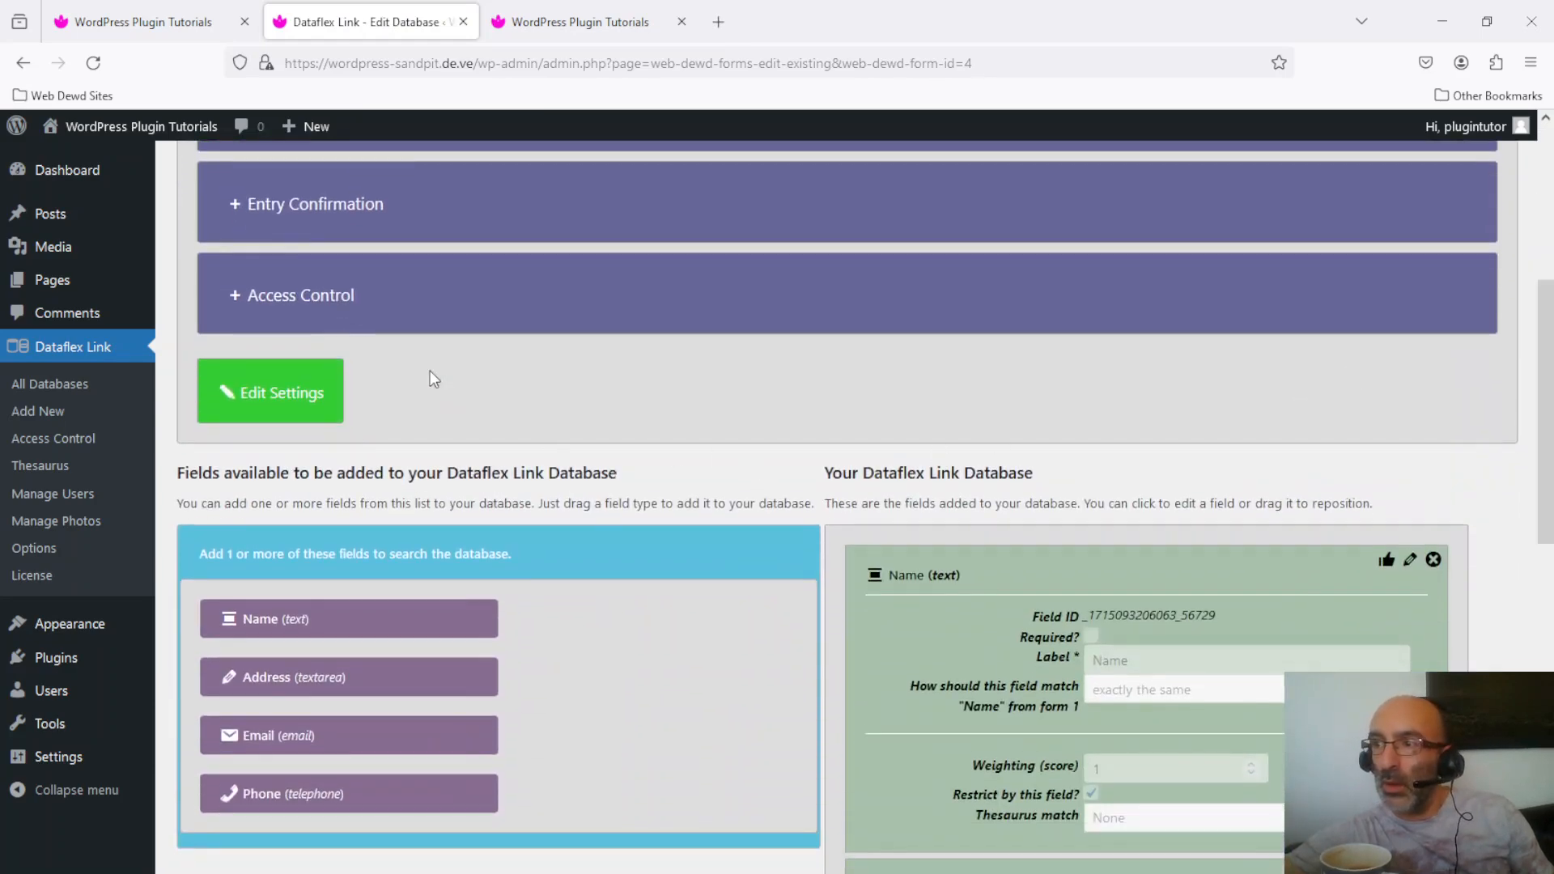
{"action": "left_click", "coordinate": [281, 305]}
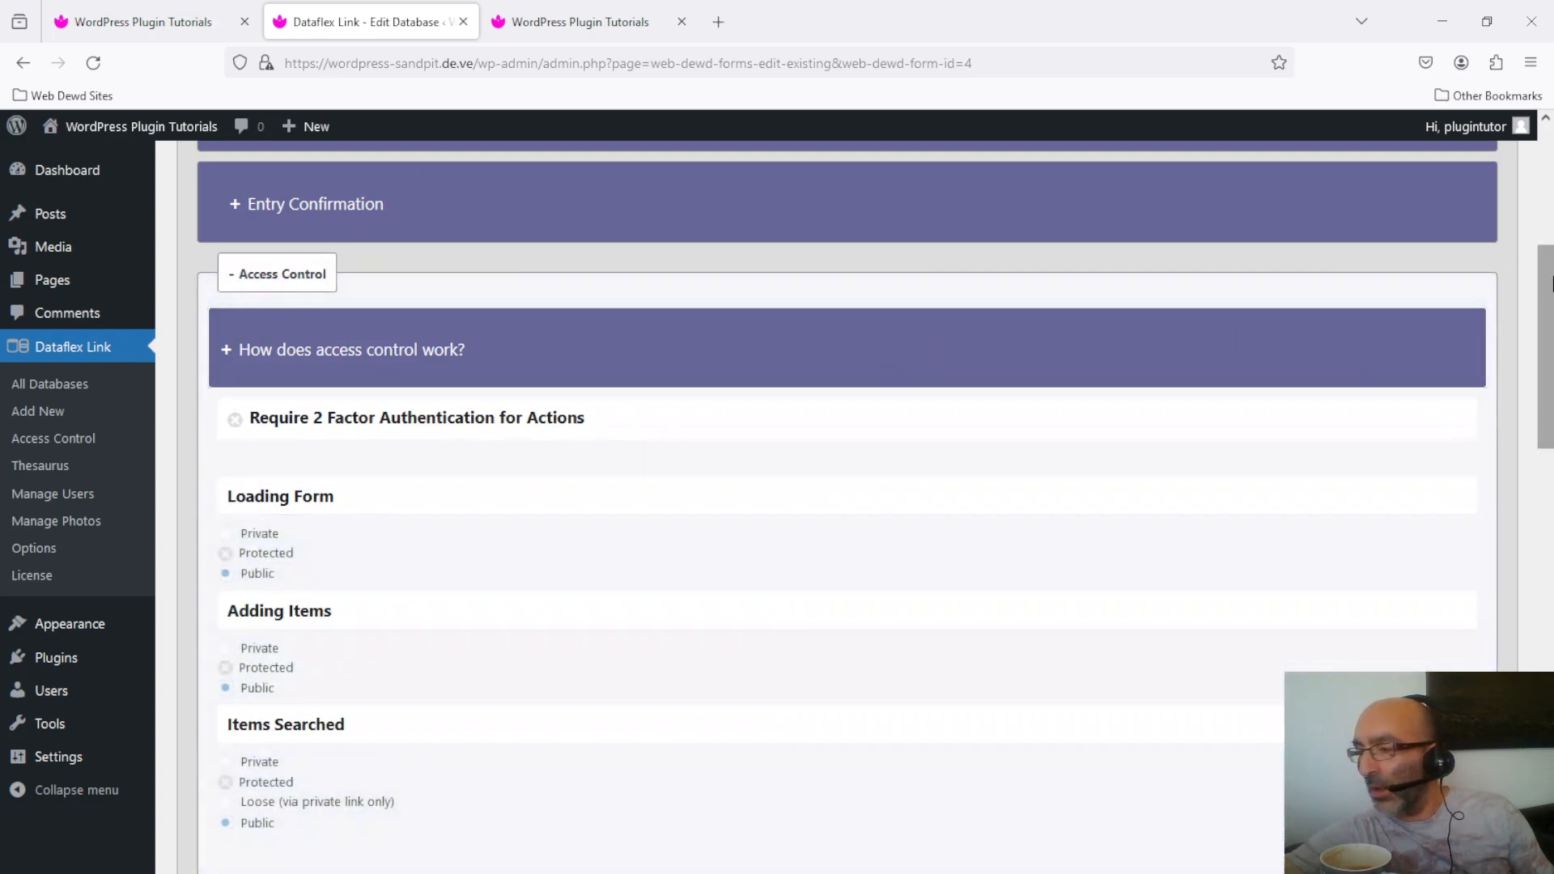
{"action": "left_click_drag", "start_coordinate": [1551, 279], "coordinate": [1551, 342]}
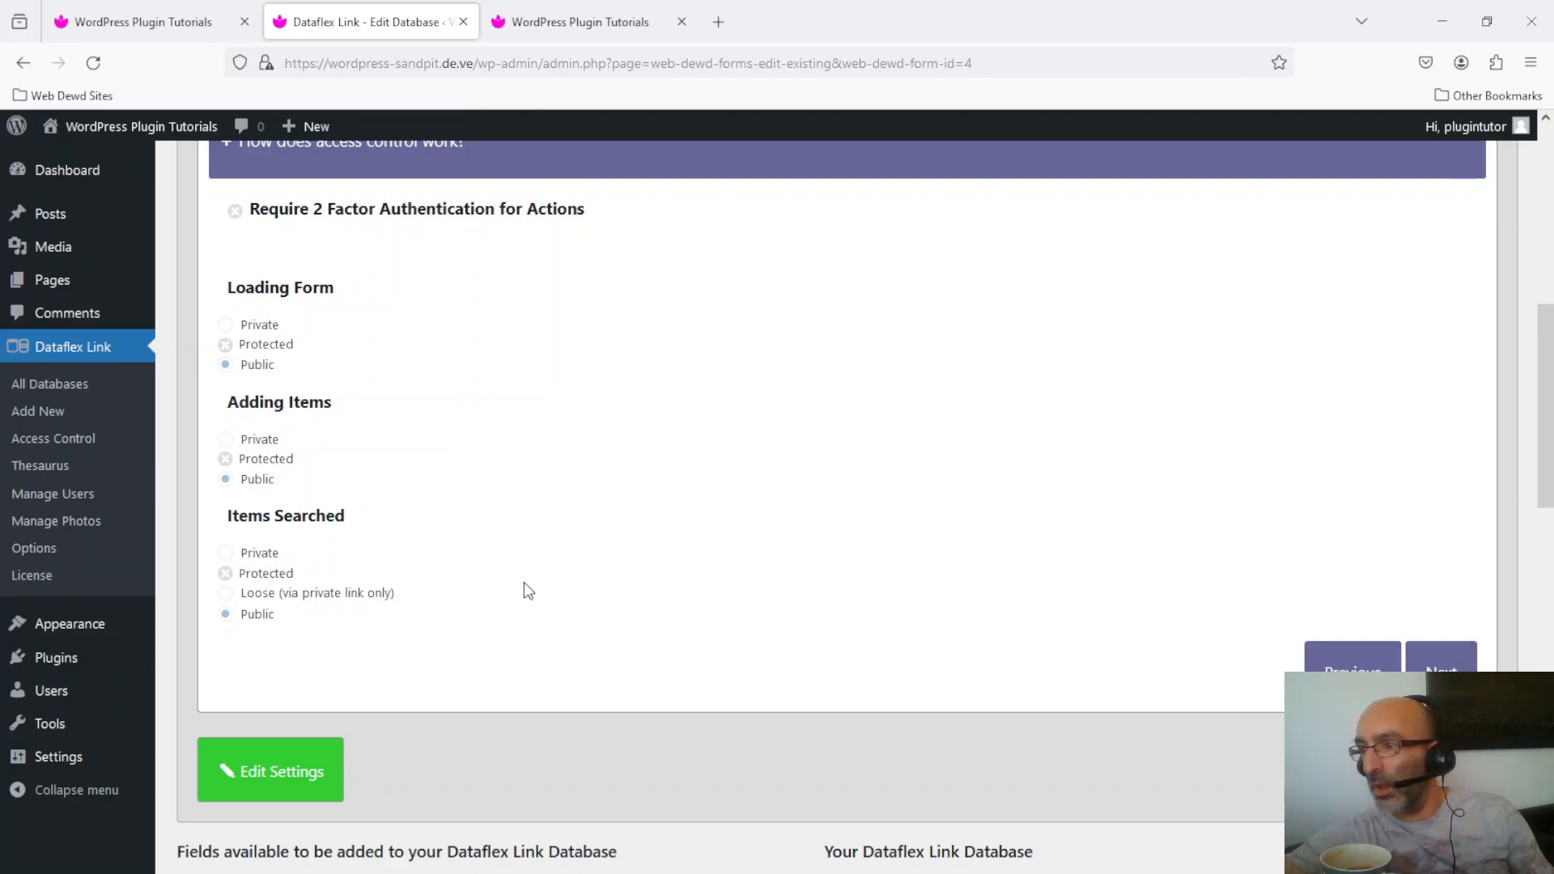
{"action": "left_click", "coordinate": [123, 17]}
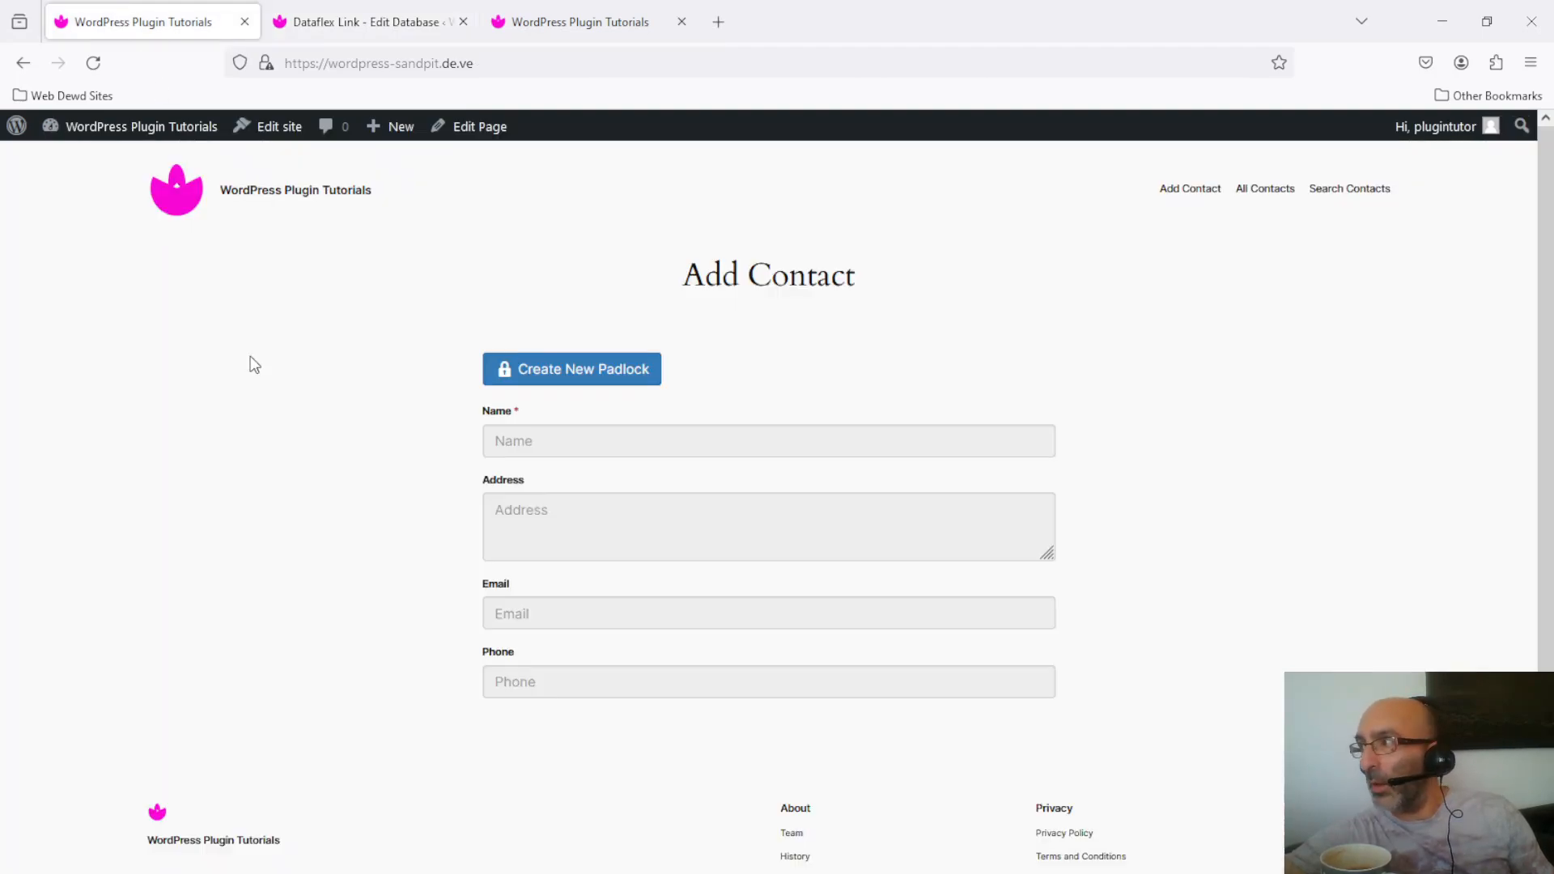
{"action": "left_click", "coordinate": [1351, 193]}
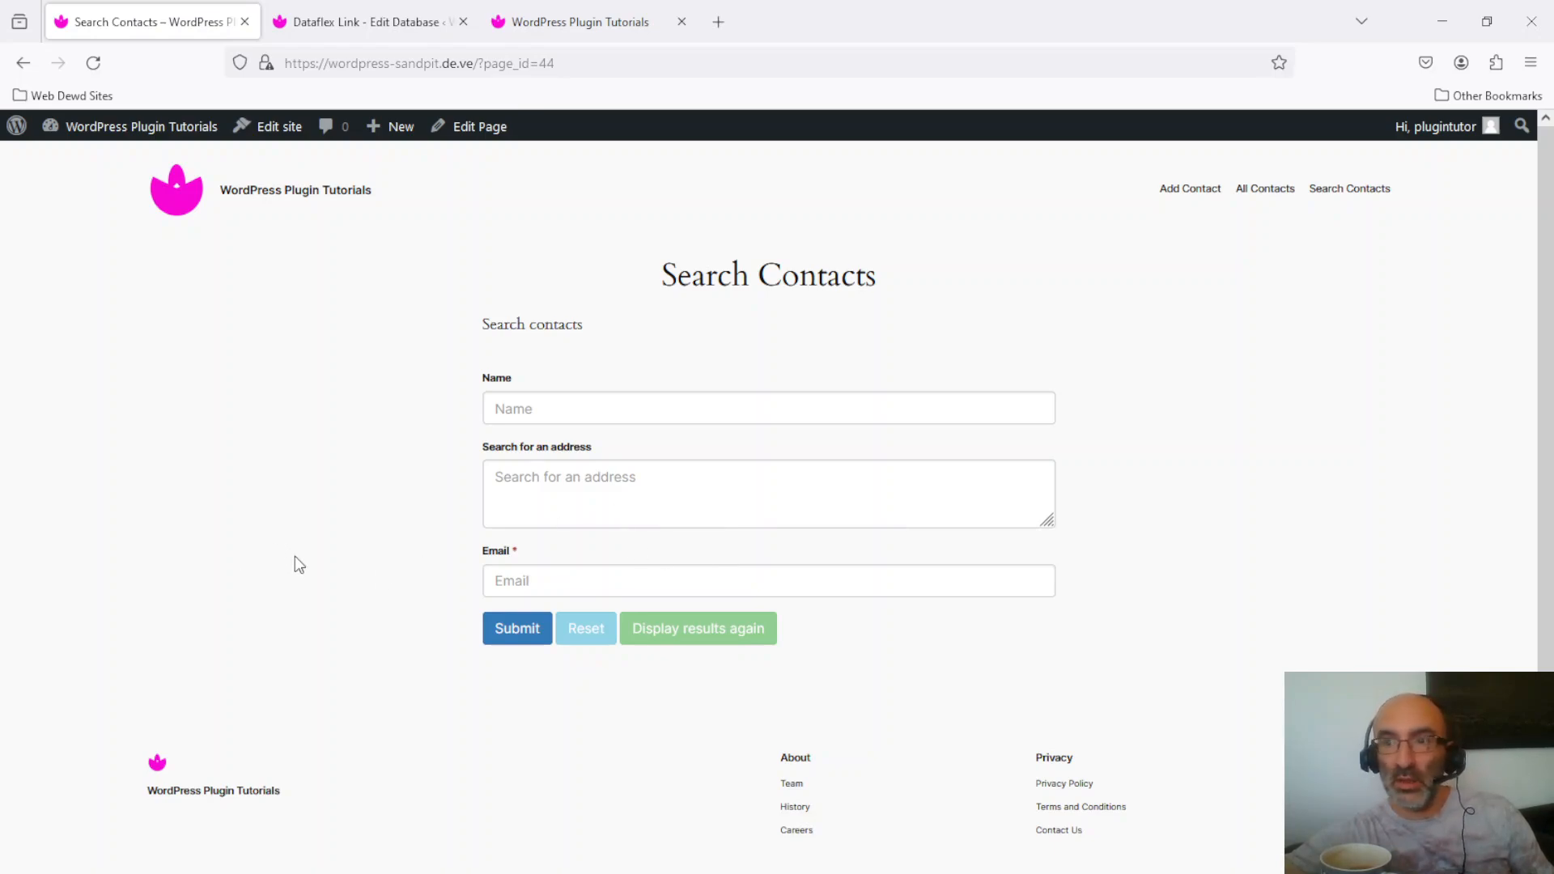
Step: Search contacts for the name john alone and dismiss the missing e-mail error
{"action": "left_click", "coordinate": [744, 406]}
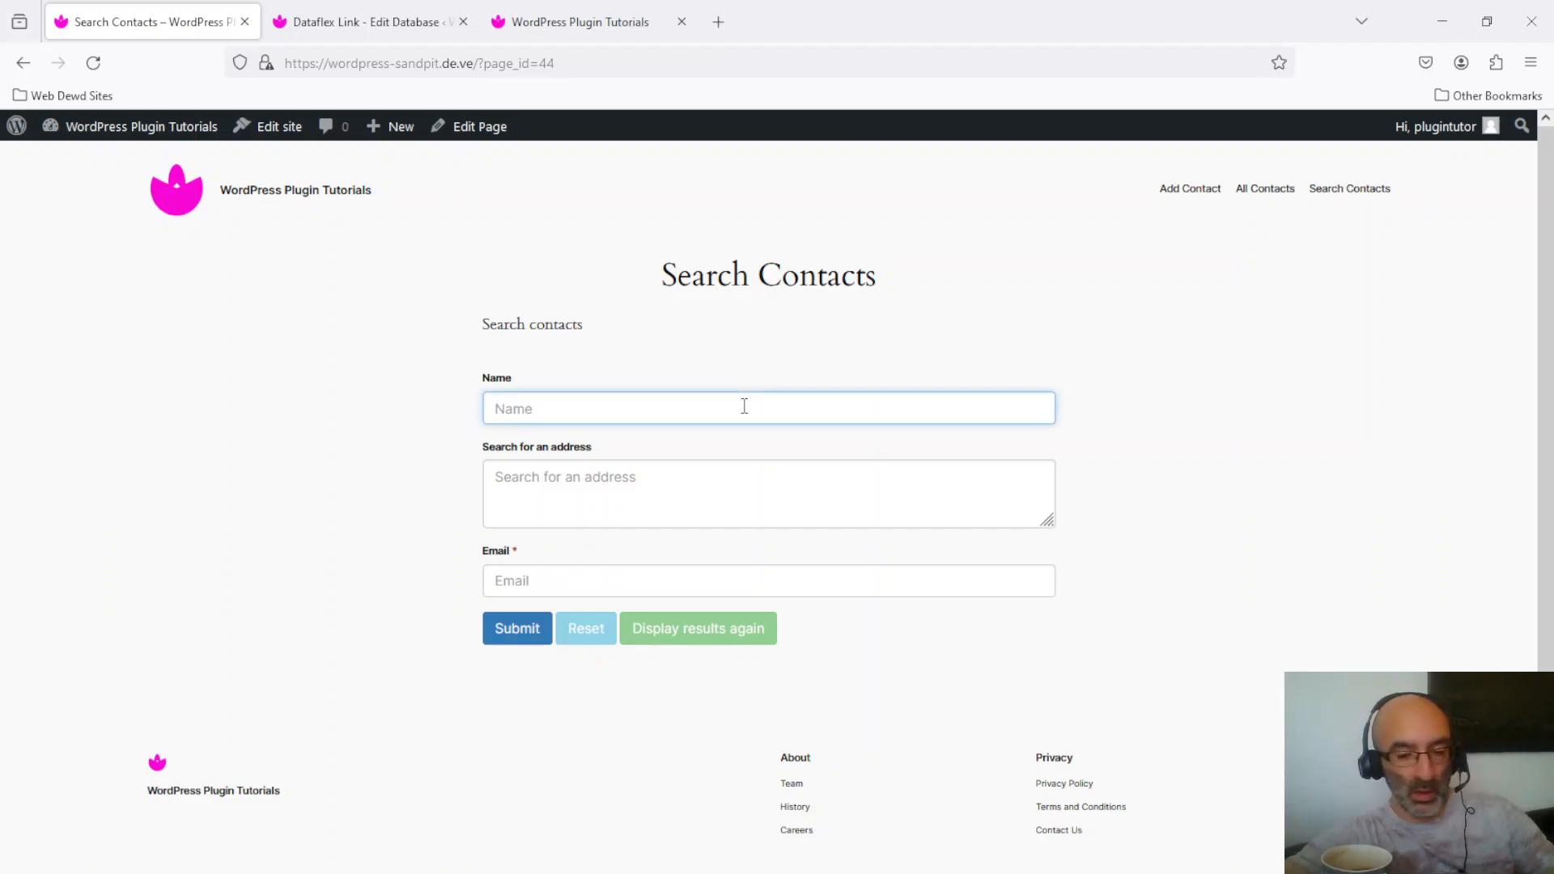
{"action": "type", "text": "john"}
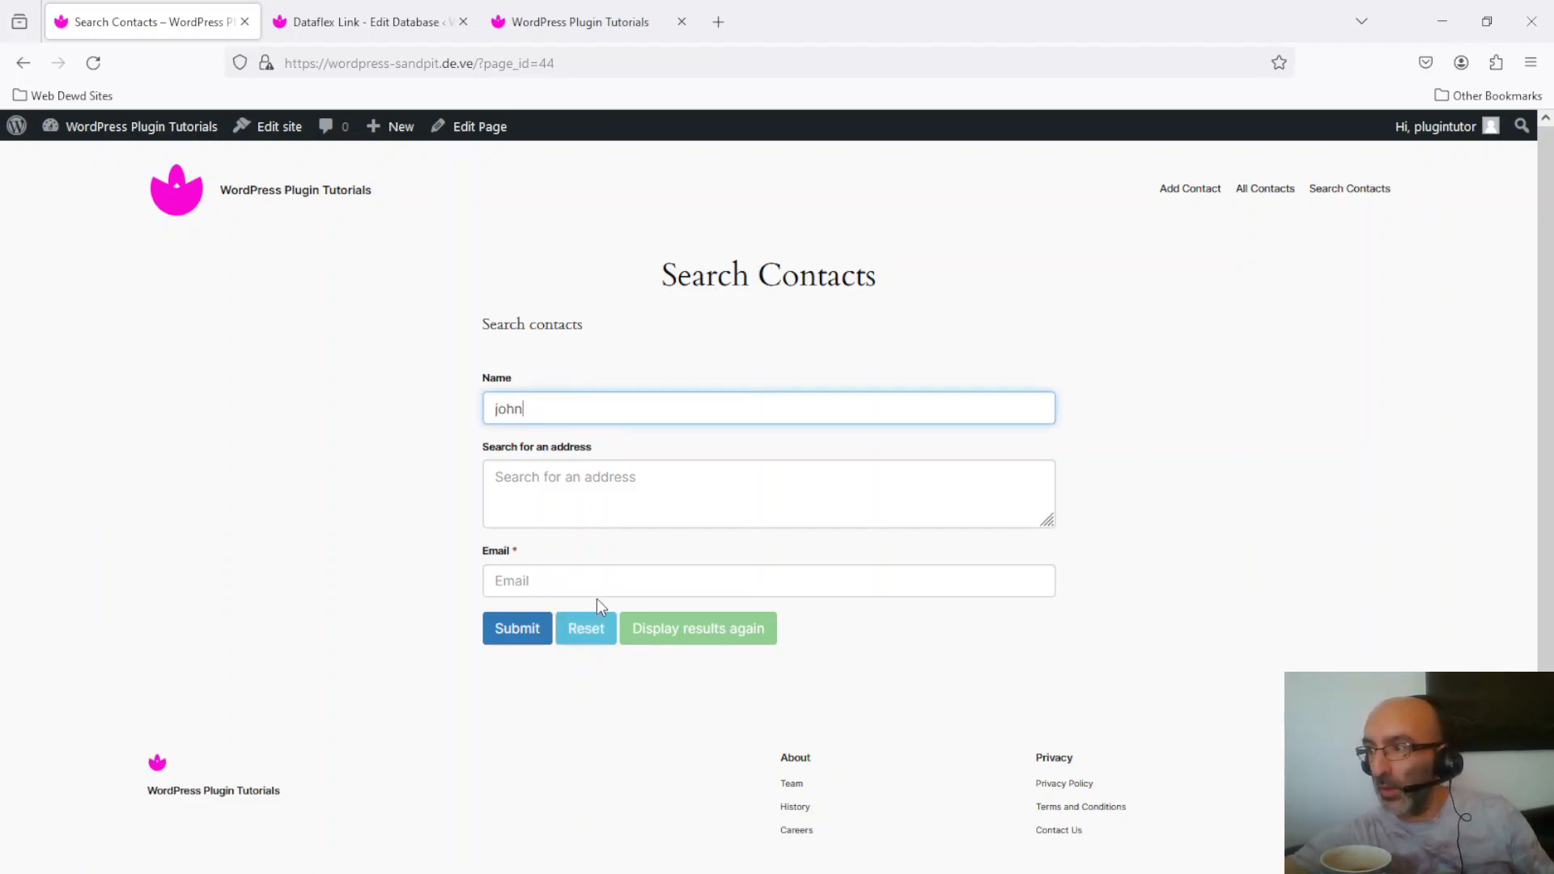
{"action": "left_click", "coordinate": [617, 595]}
{"action": "left_click", "coordinate": [510, 628]}
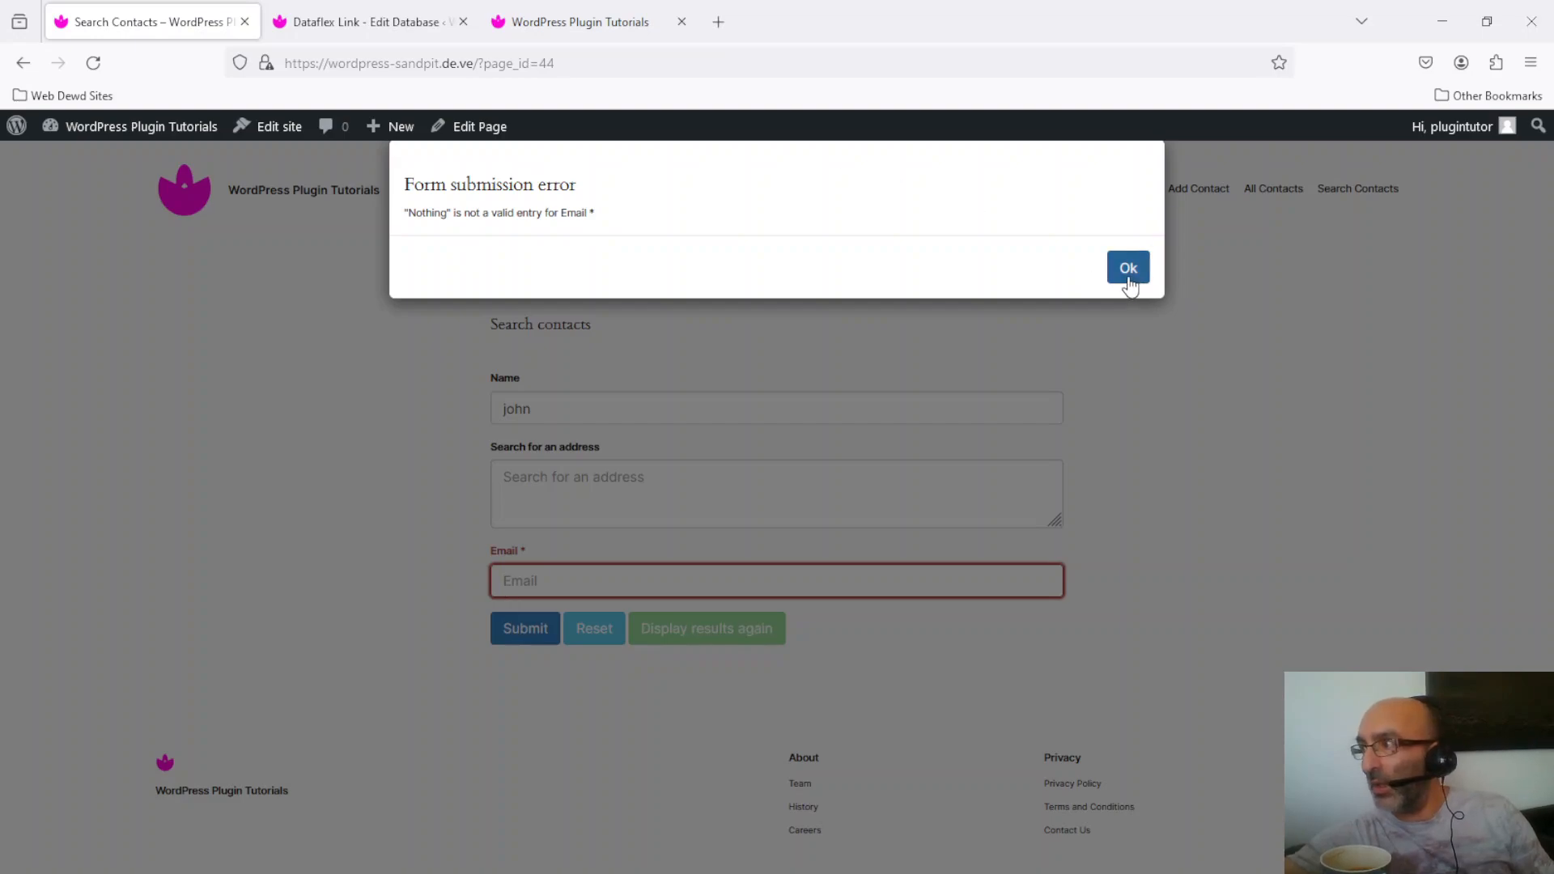
{"action": "left_click", "coordinate": [1129, 268]}
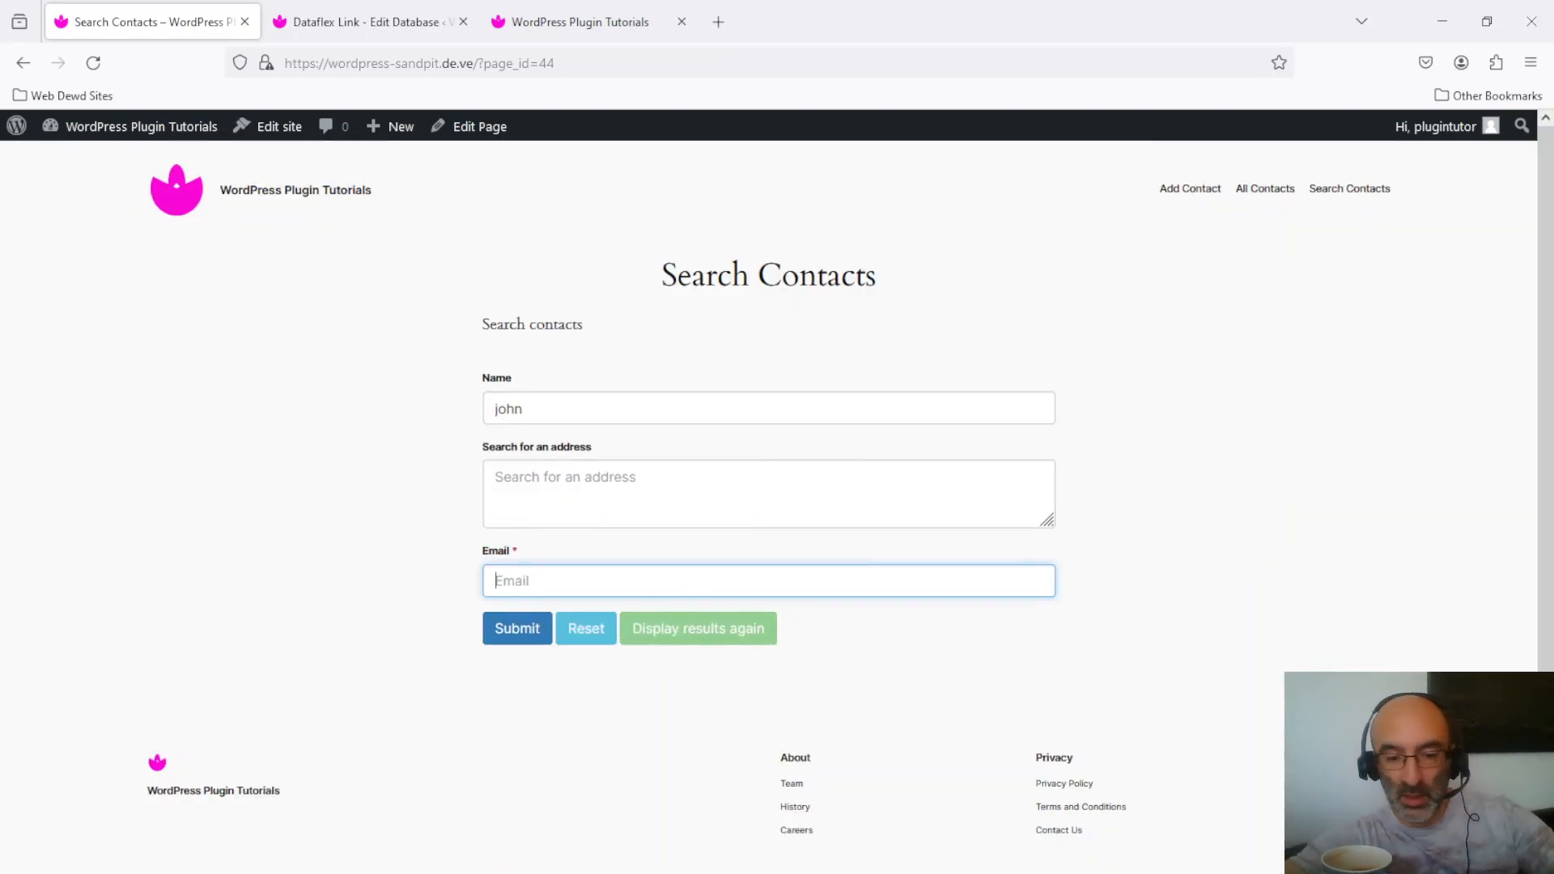
Step: Add the suggested test e-mail, search again, and dismiss the permission-denied message
{"action": "type", "text": "t"}
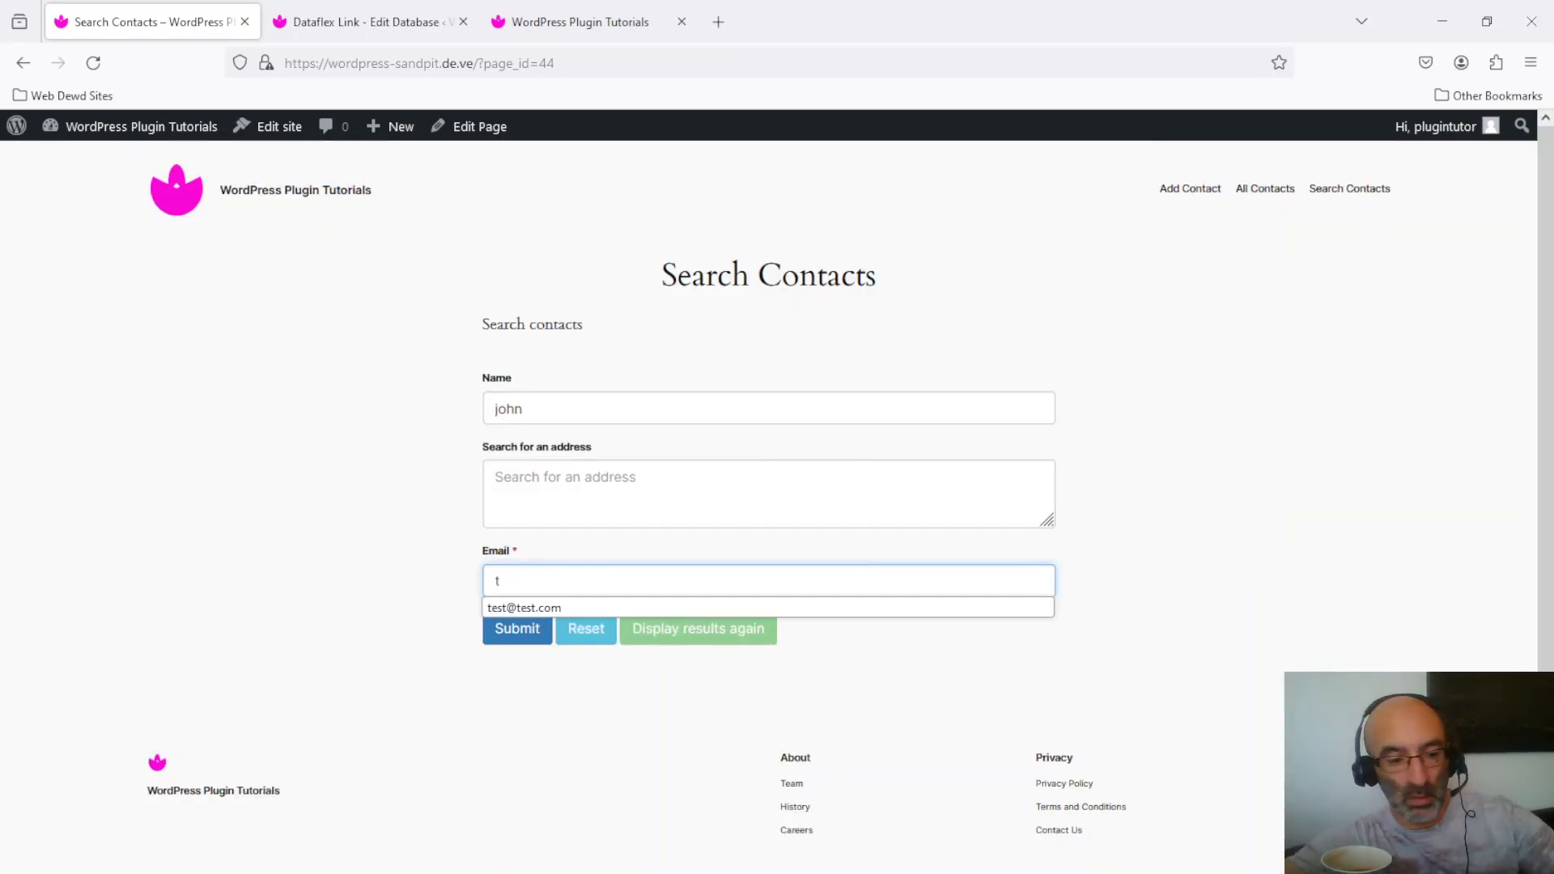
{"action": "key", "text": "Return"}
{"action": "left_click_drag", "start_coordinate": [510, 581], "coordinate": [540, 587]}
{"action": "left_click", "coordinate": [537, 583]}
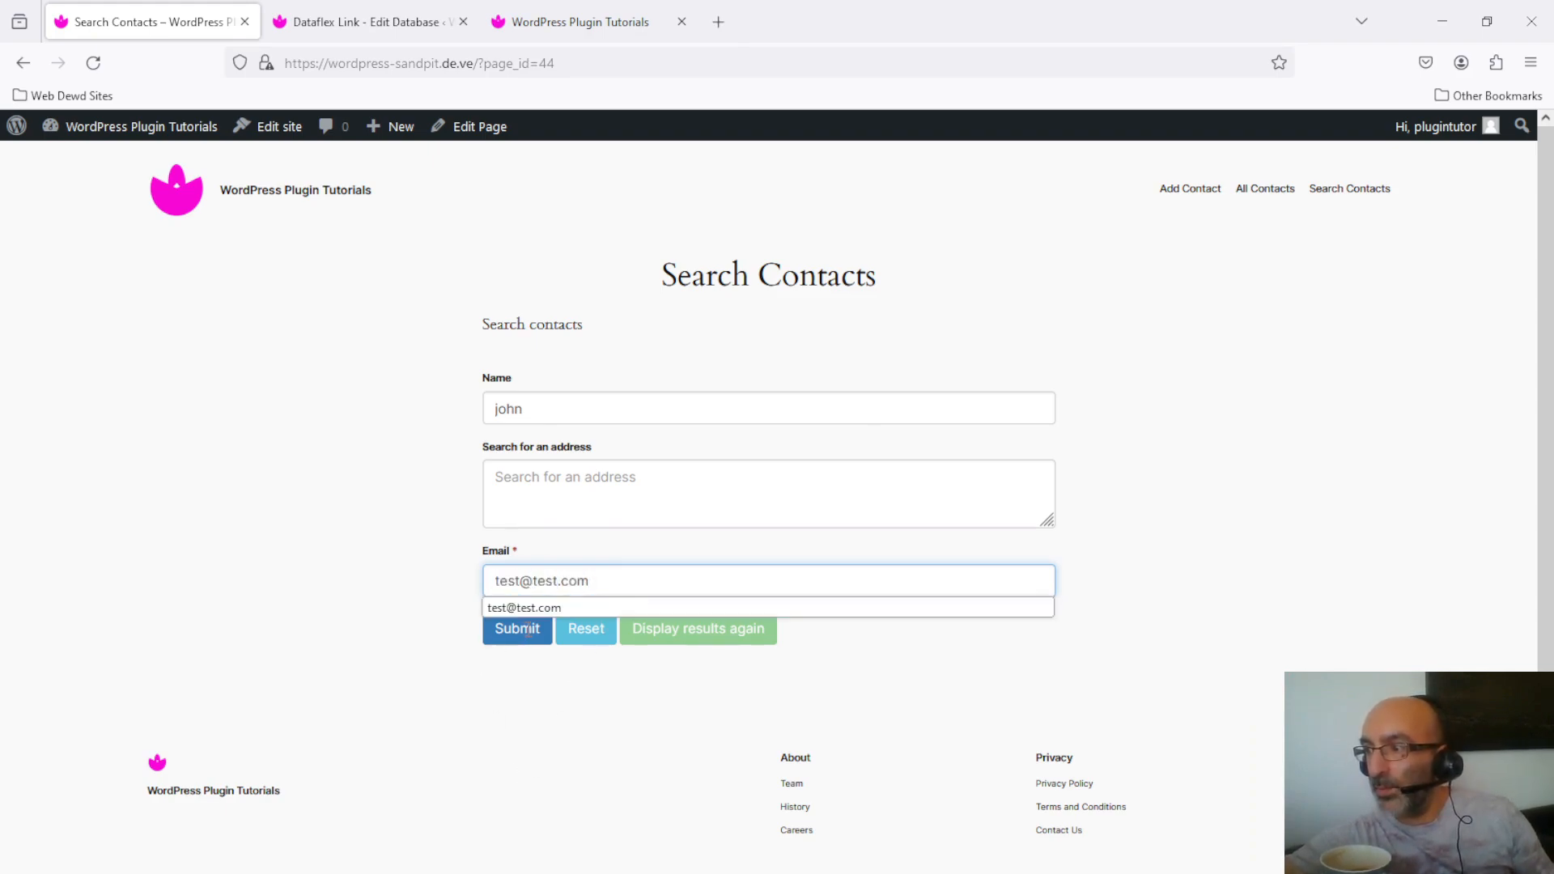
{"action": "key", "text": "Escape"}
{"action": "left_click", "coordinate": [519, 636]}
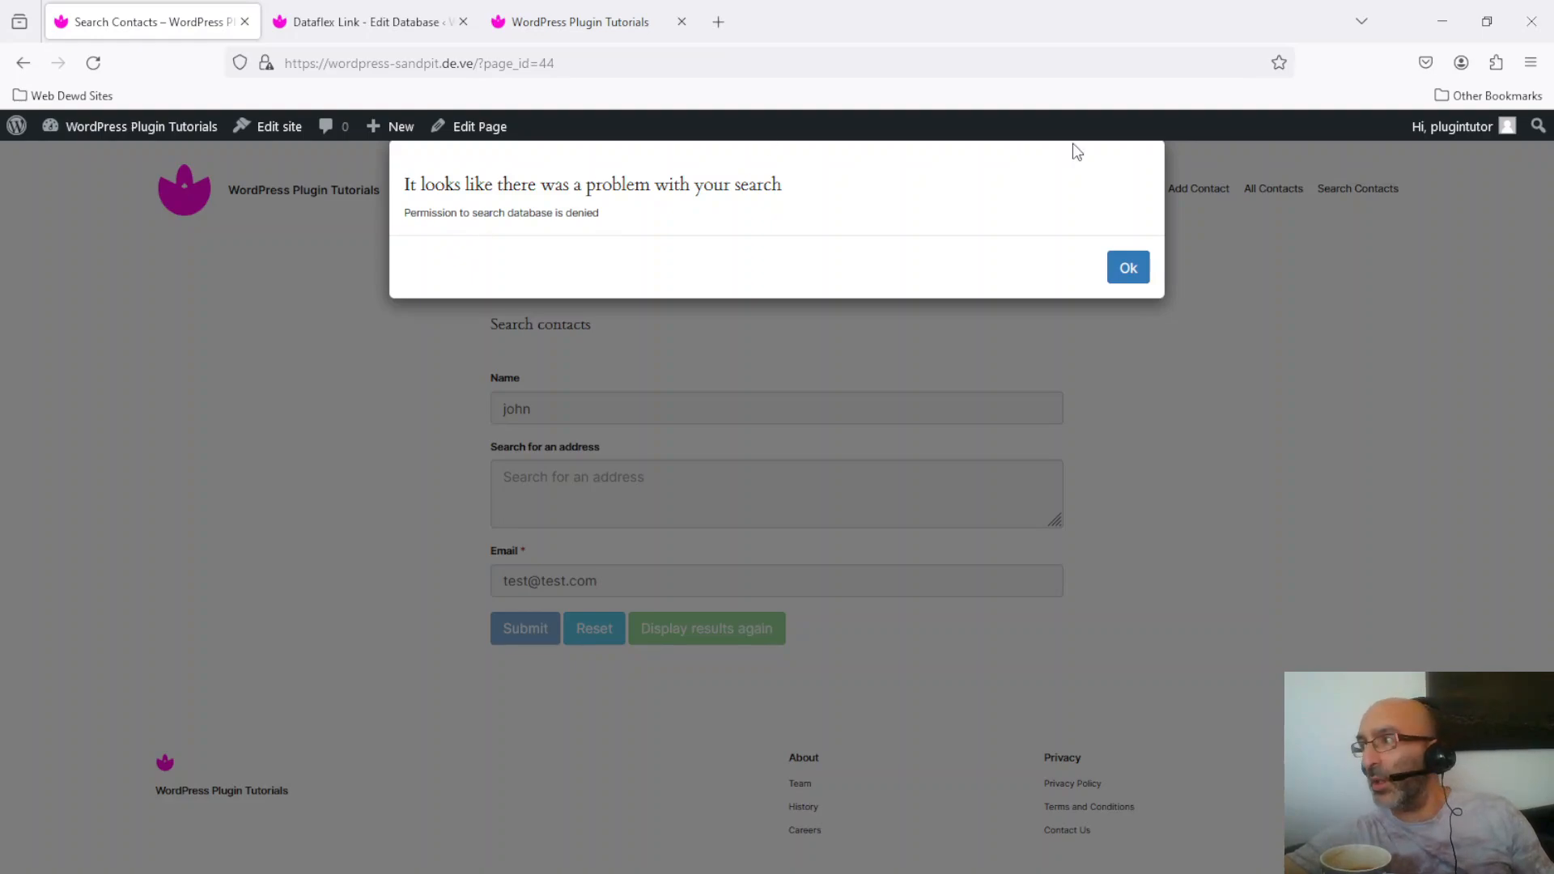
{"action": "left_click", "coordinate": [1129, 268]}
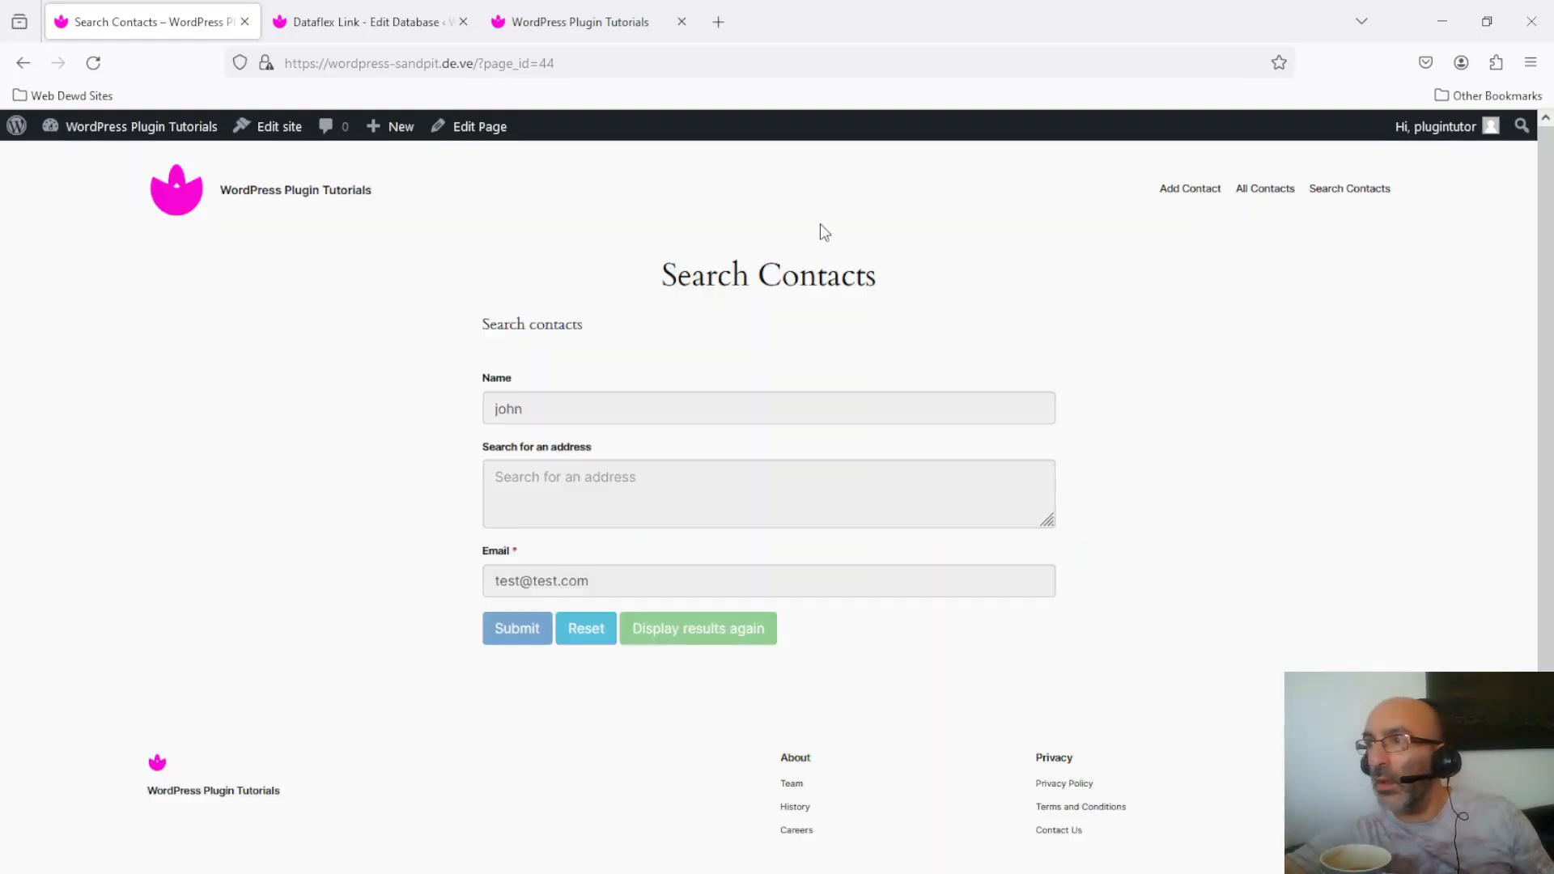
Step: Disable the mandatory Entry Owner's Email Address field in the form editor rather than deleting it
{"action": "left_click", "coordinate": [377, 21]}
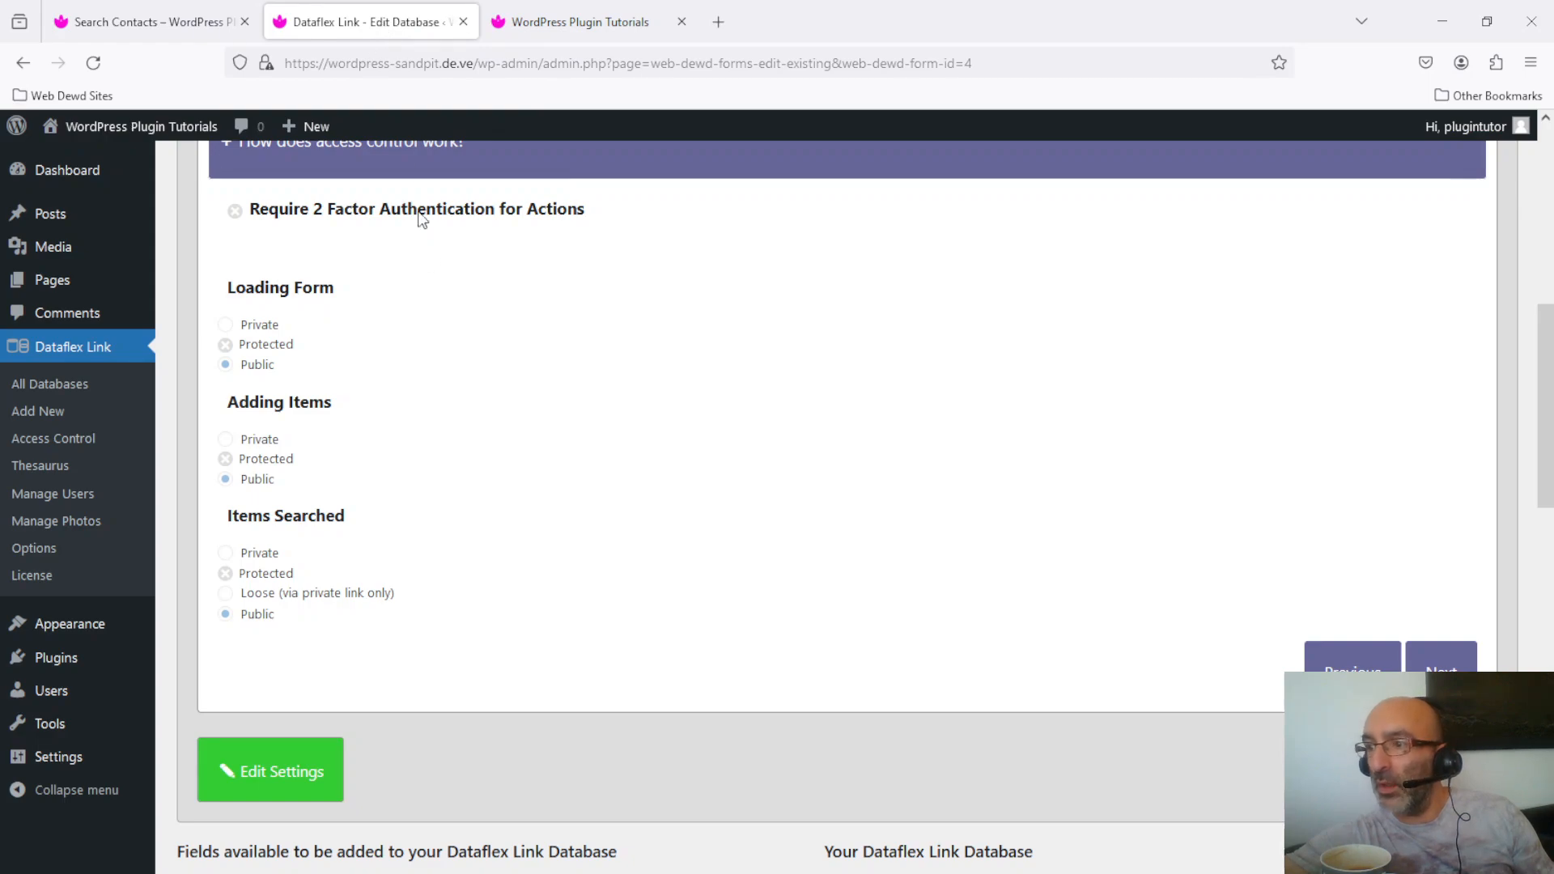
{"action": "left_click_drag", "start_coordinate": [1546, 383], "coordinate": [1543, 677]}
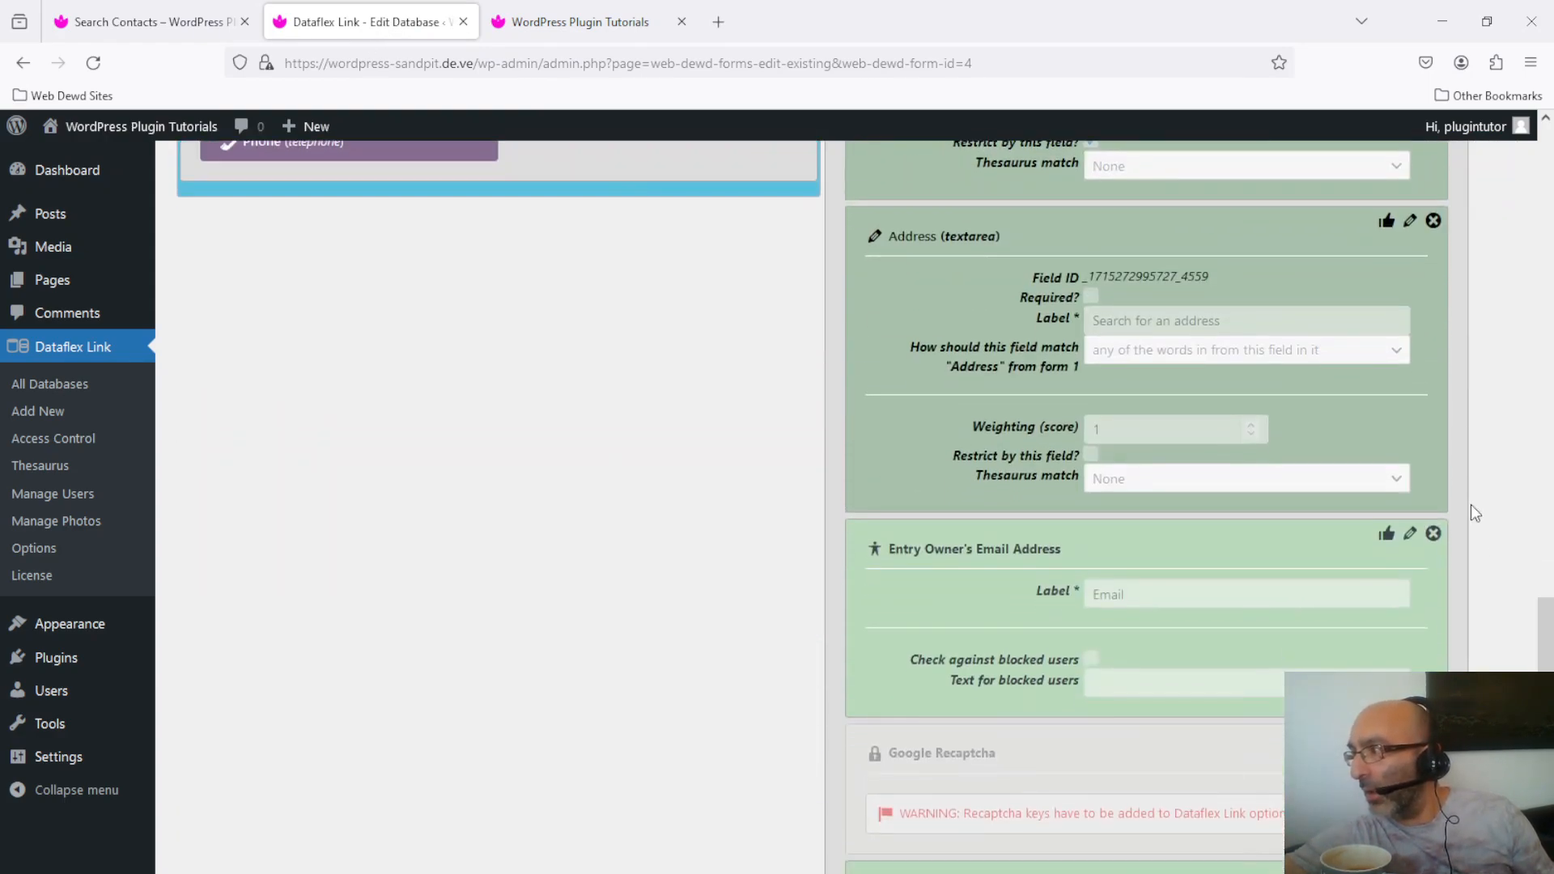
{"action": "left_click", "coordinate": [1434, 533]}
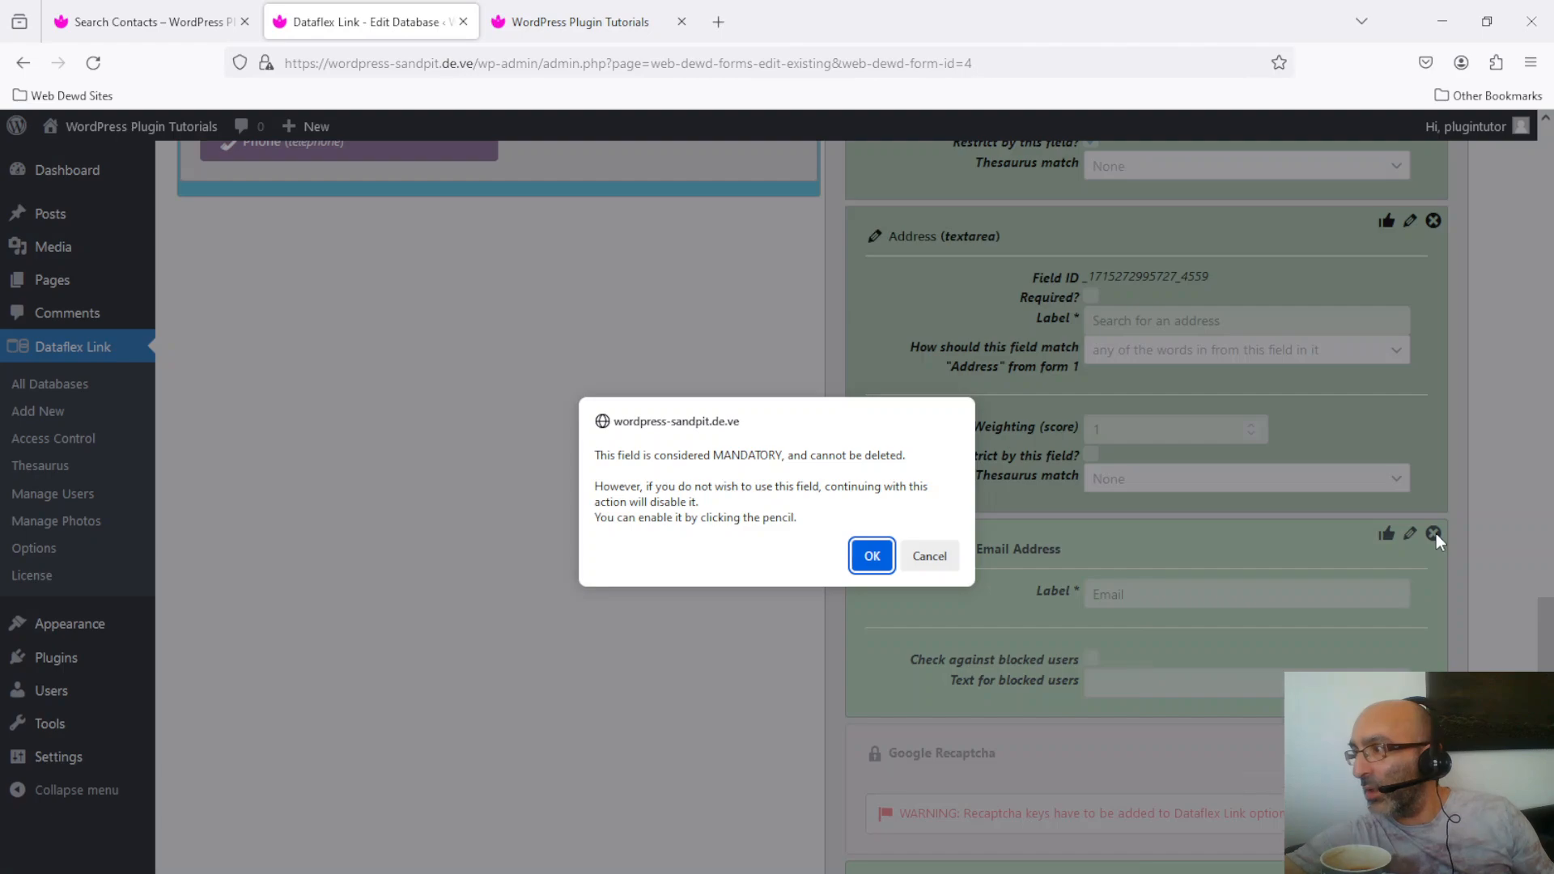
{"action": "left_click", "coordinate": [872, 556]}
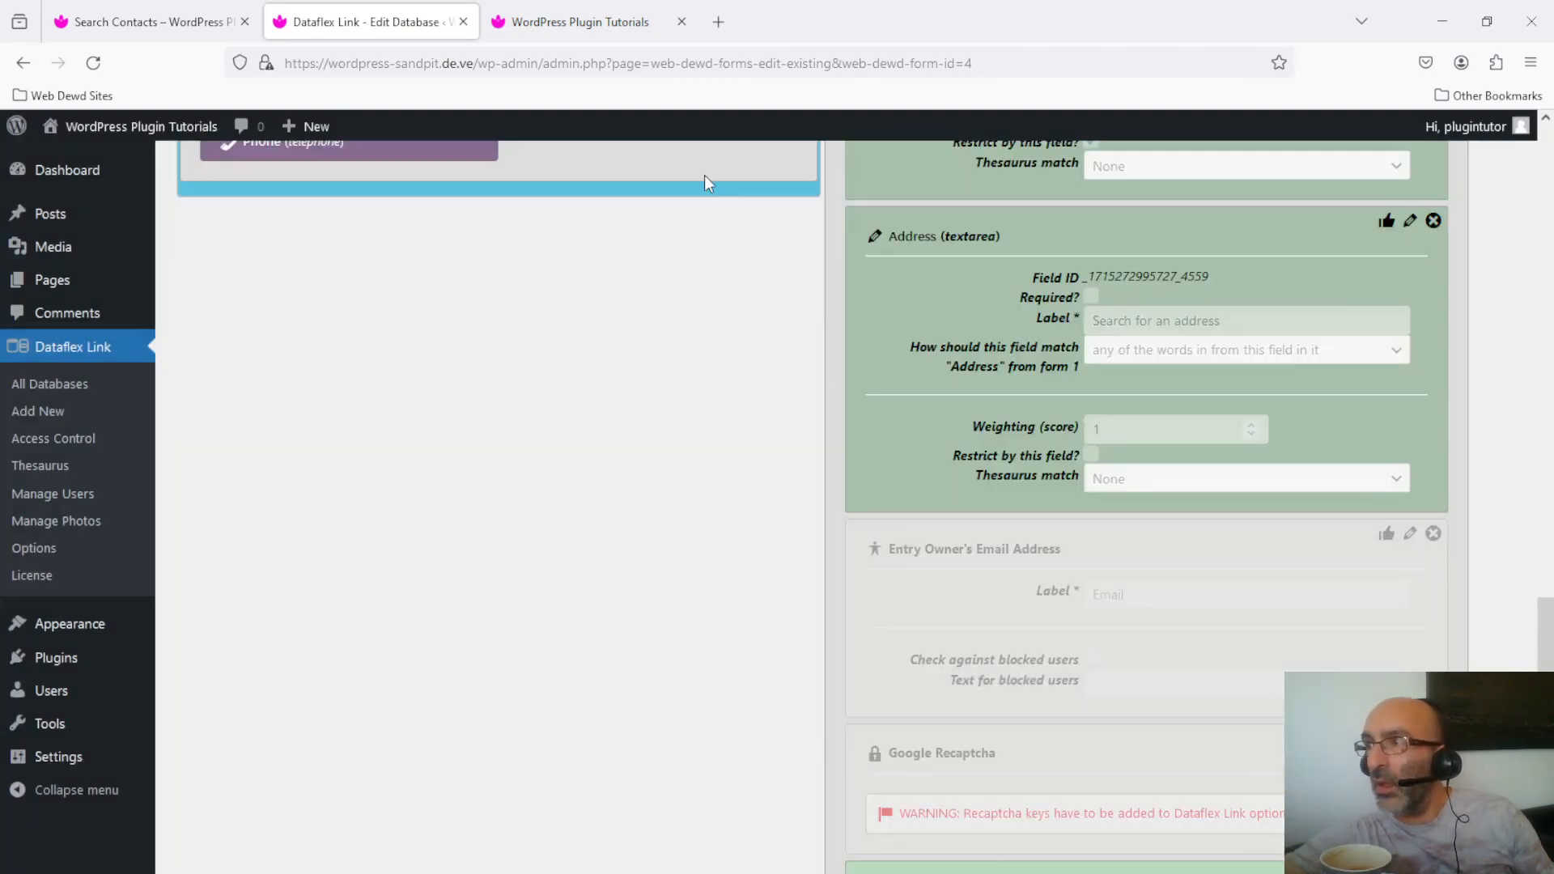
{"action": "left_click", "coordinate": [564, 34]}
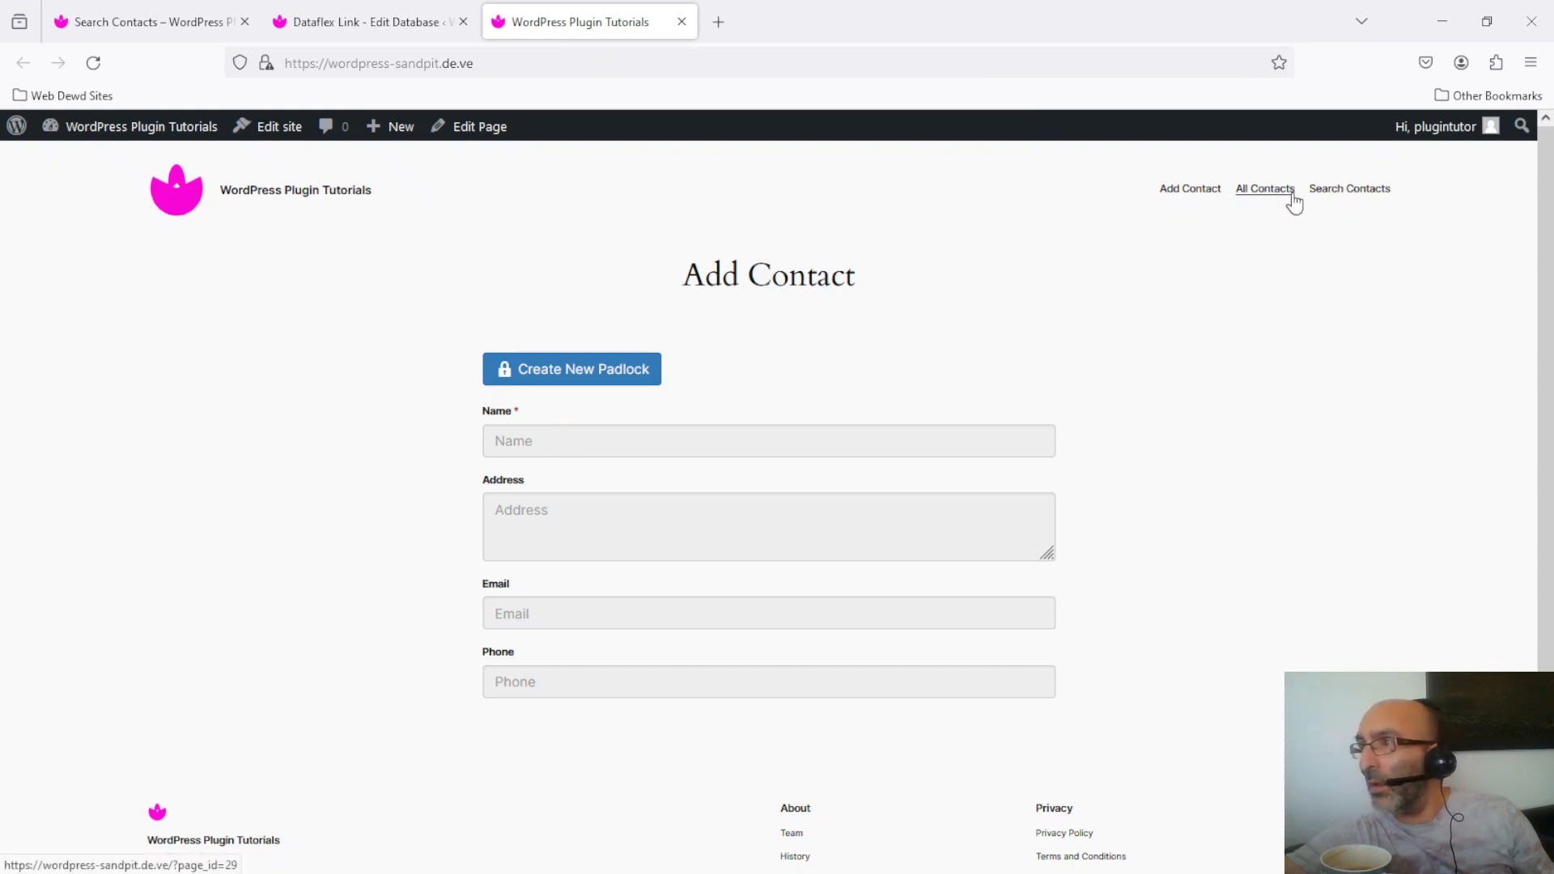
Step: Reload Search Contacts, search for john, and dismiss the permission error
{"action": "left_click", "coordinate": [142, 12]}
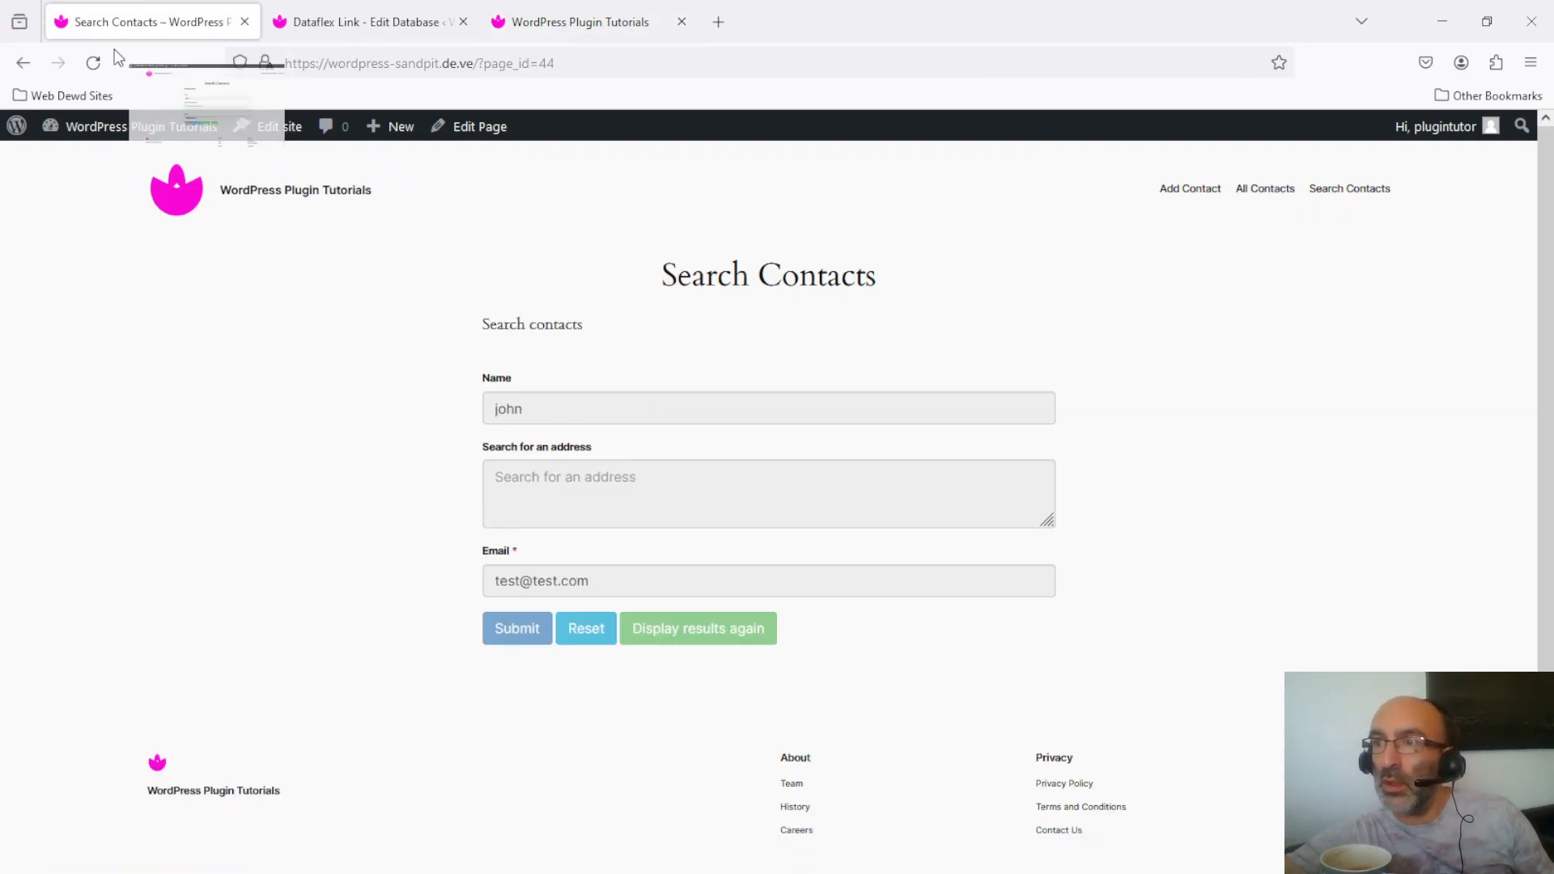
{"action": "left_click", "coordinate": [93, 62]}
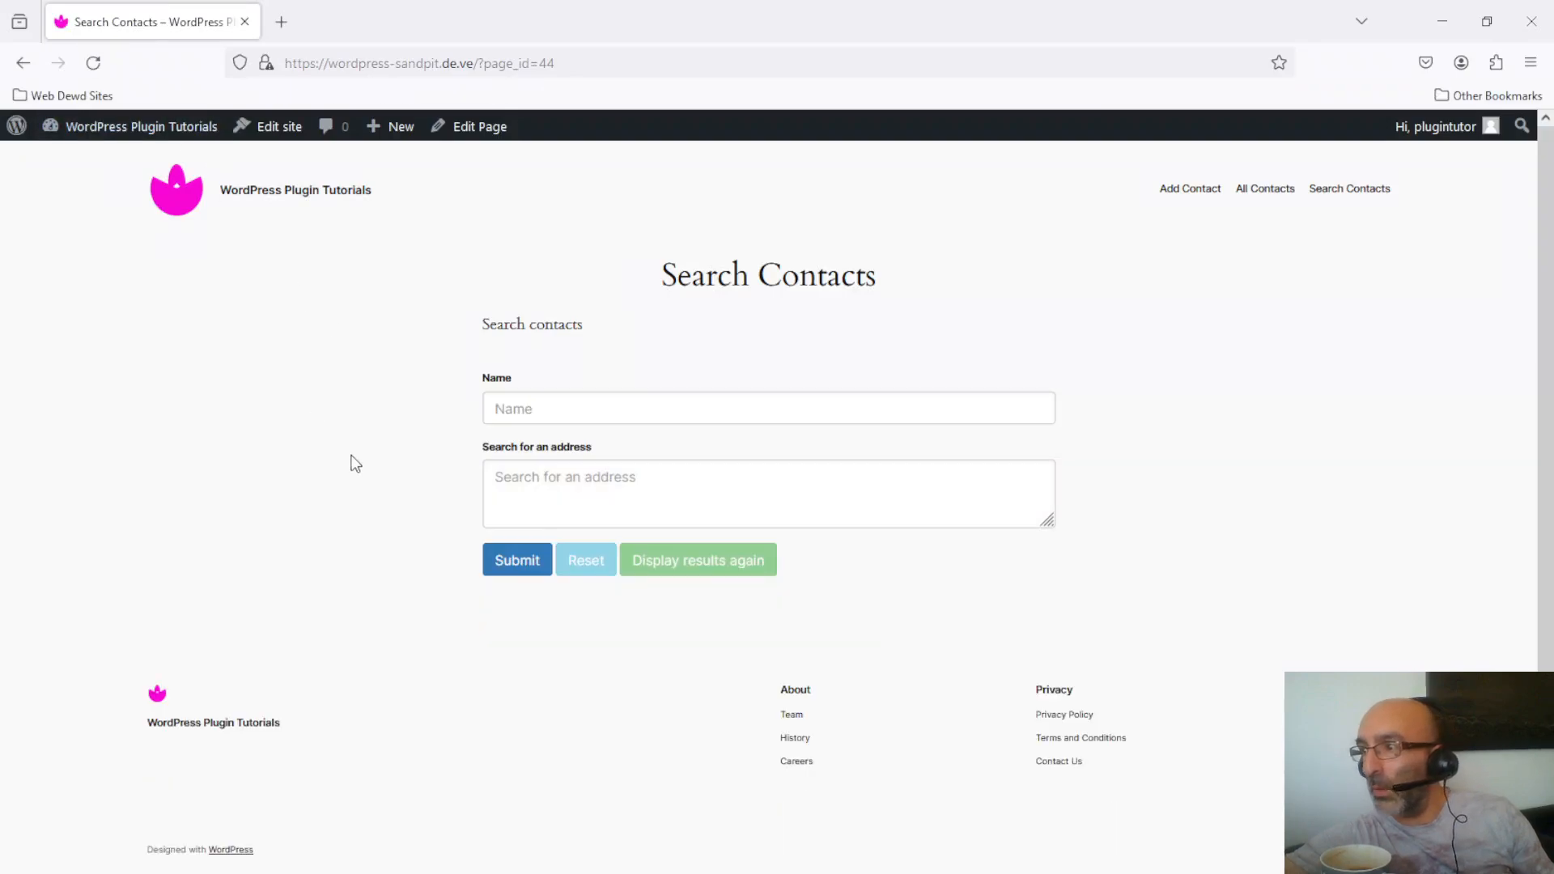
{"action": "left_click", "coordinate": [549, 400]}
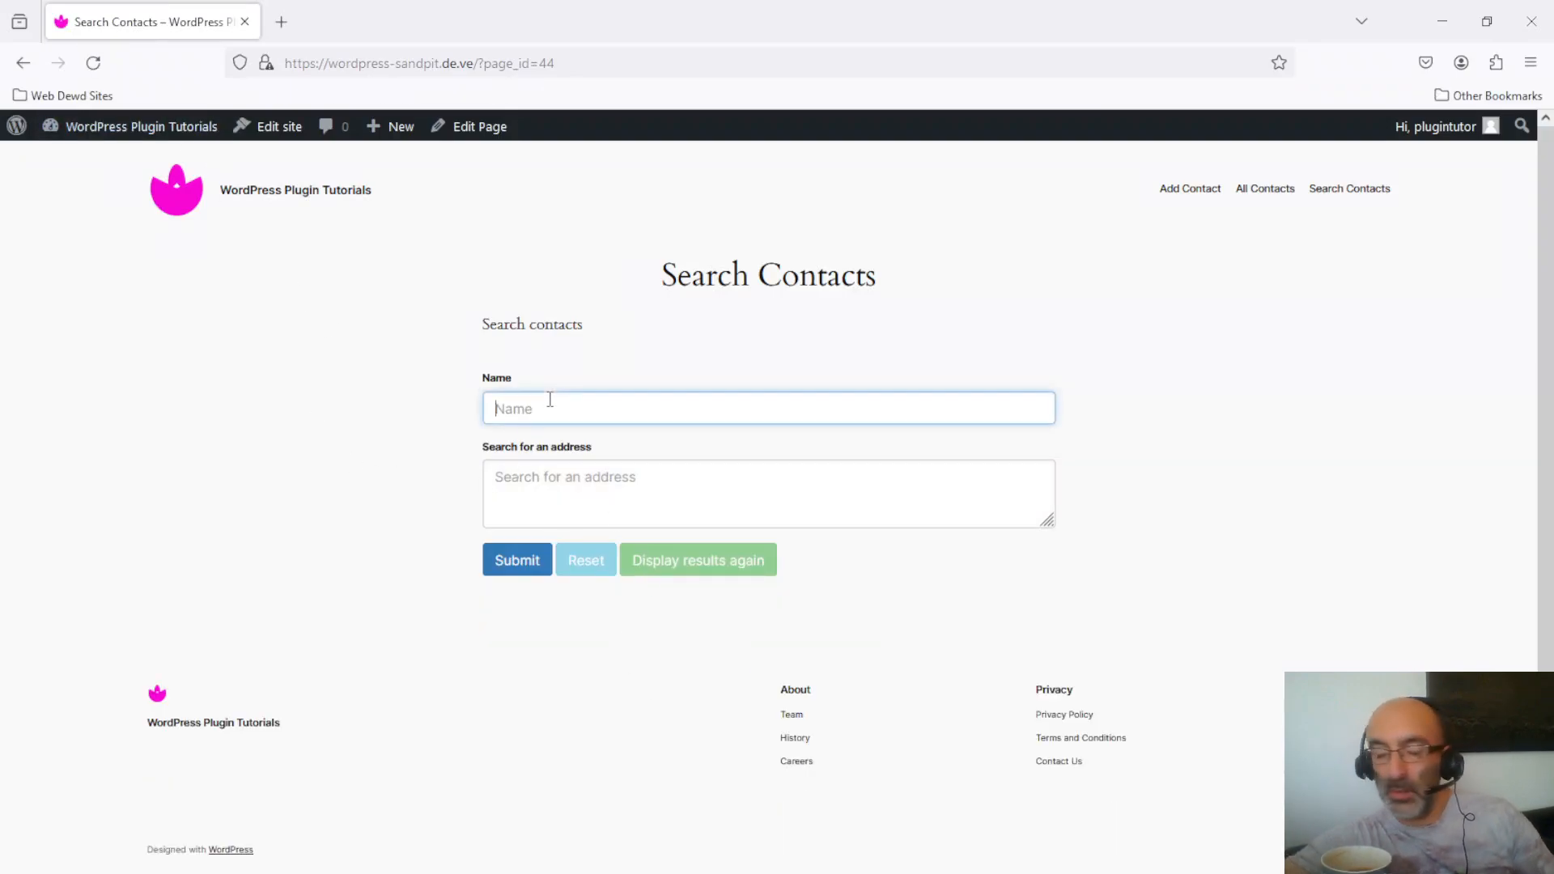
{"action": "type", "text": "john"}
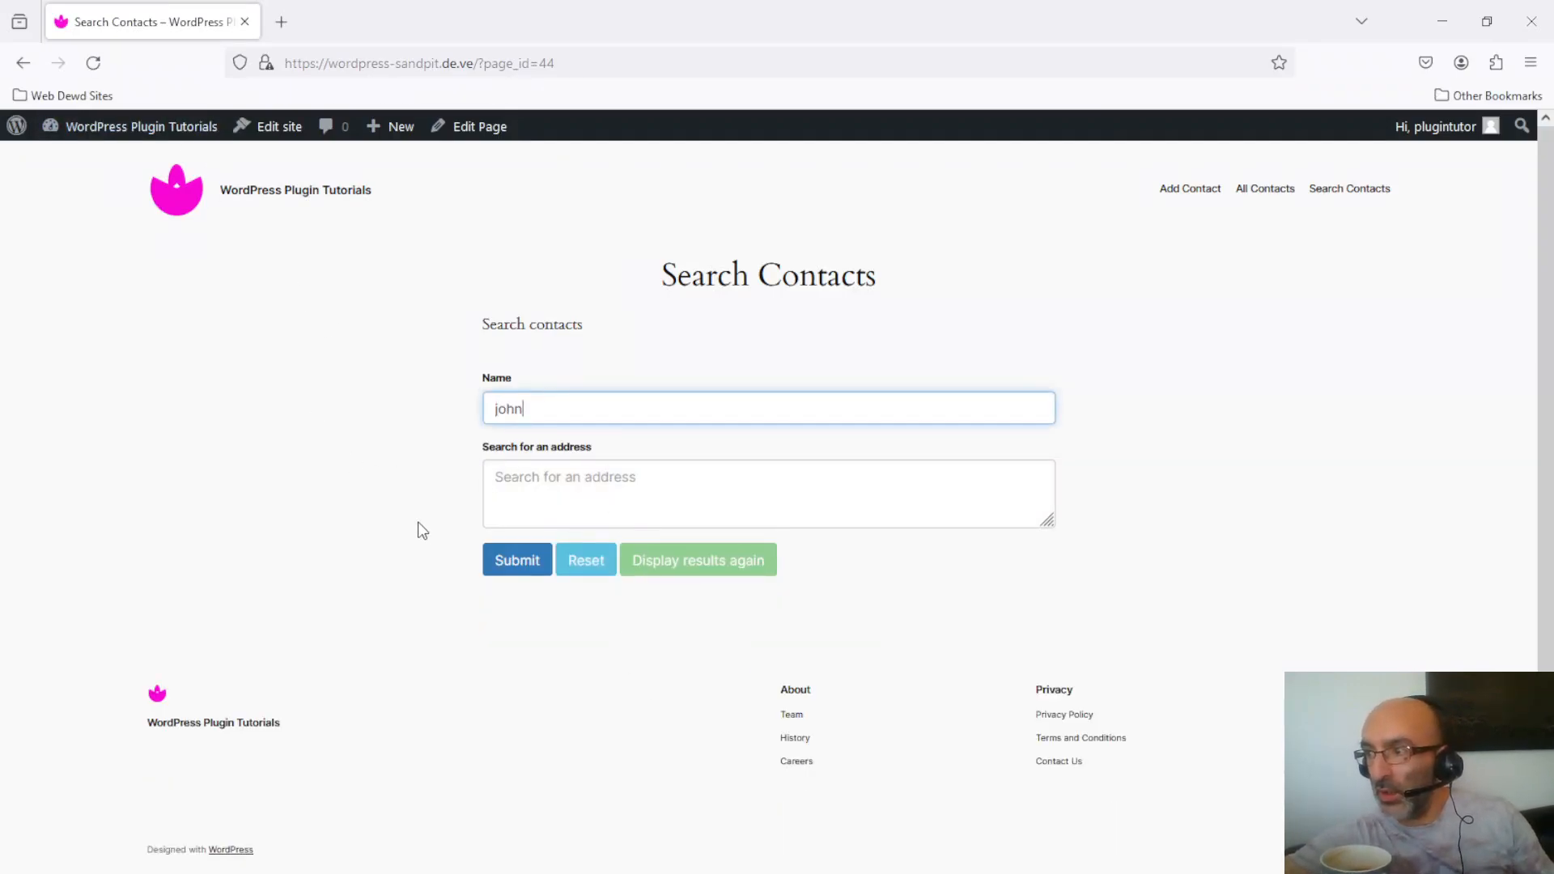
{"action": "left_click", "coordinate": [544, 560]}
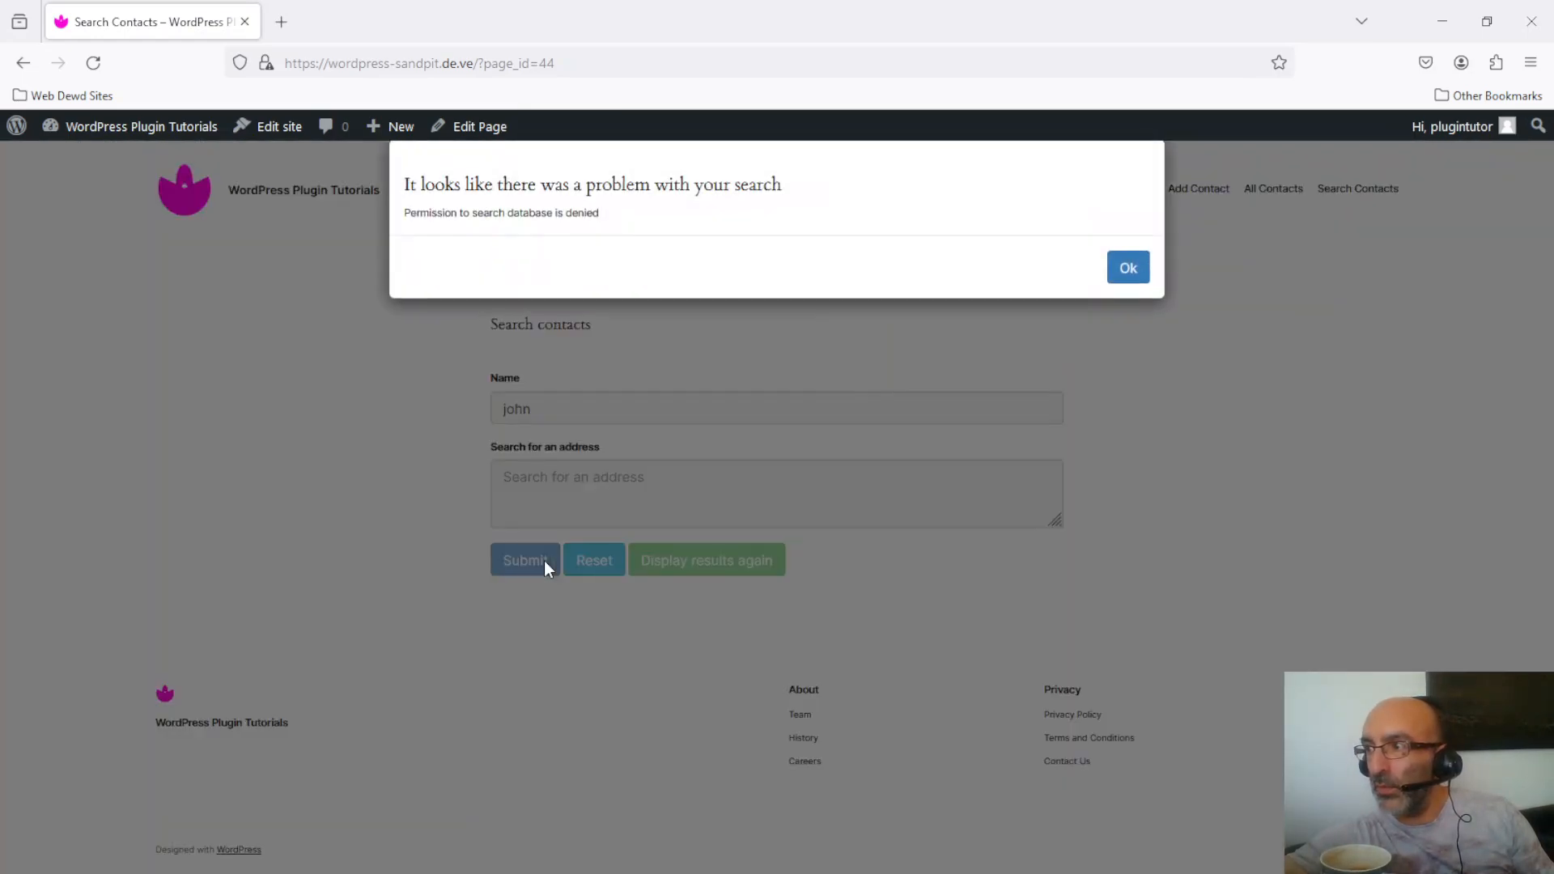
{"action": "left_click", "coordinate": [1134, 271]}
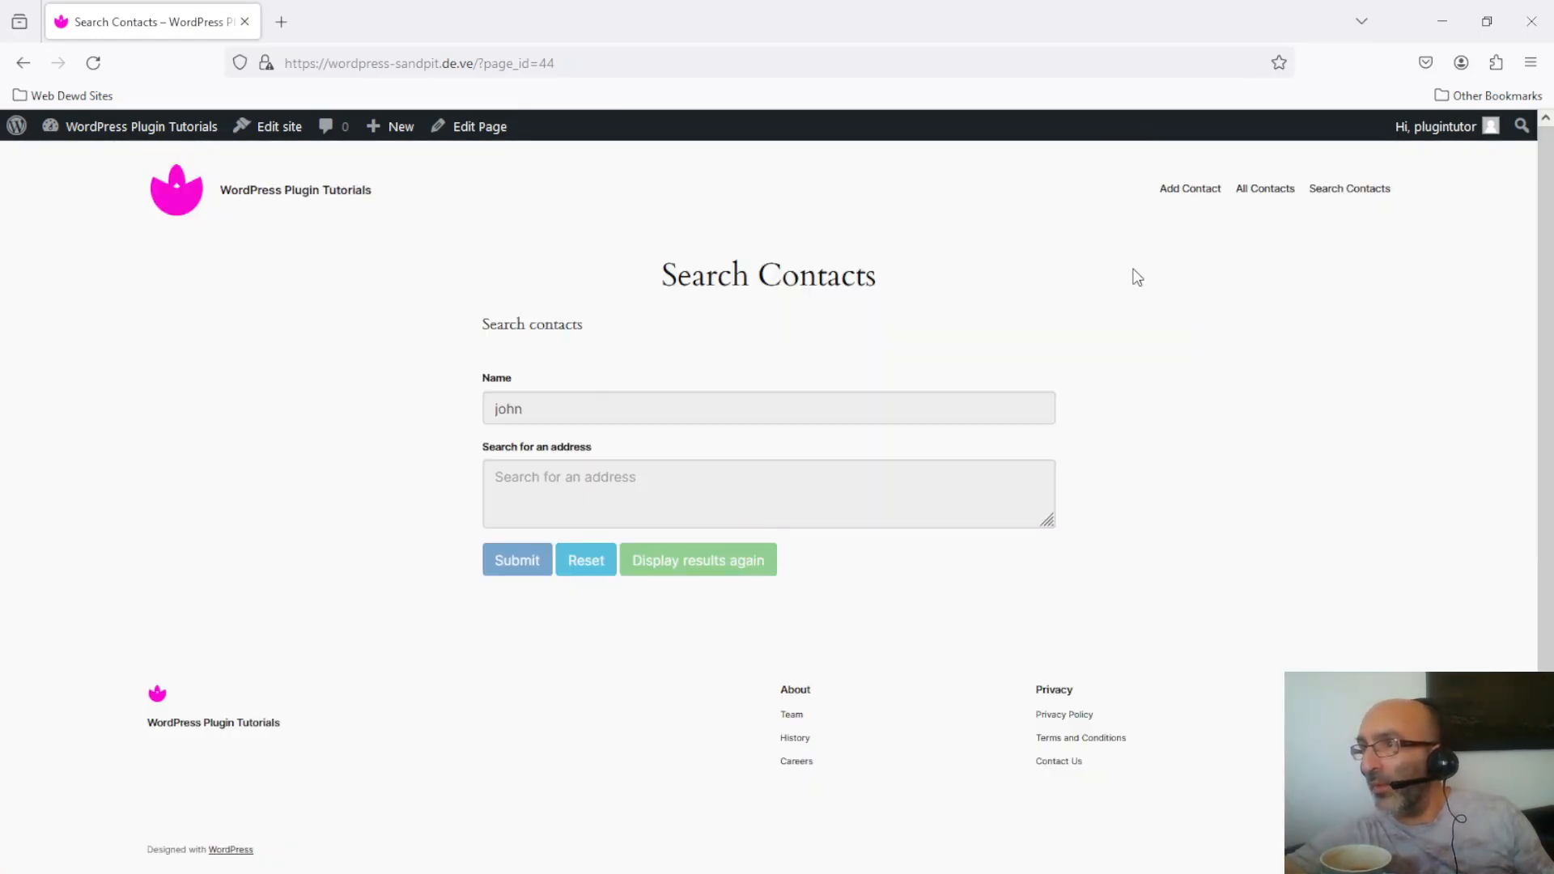
Step: Dock the Search Contacts tab back and scroll the form editor to its access settings
{"action": "left_click_drag", "start_coordinate": [632, 22], "coordinate": [591, 22]}
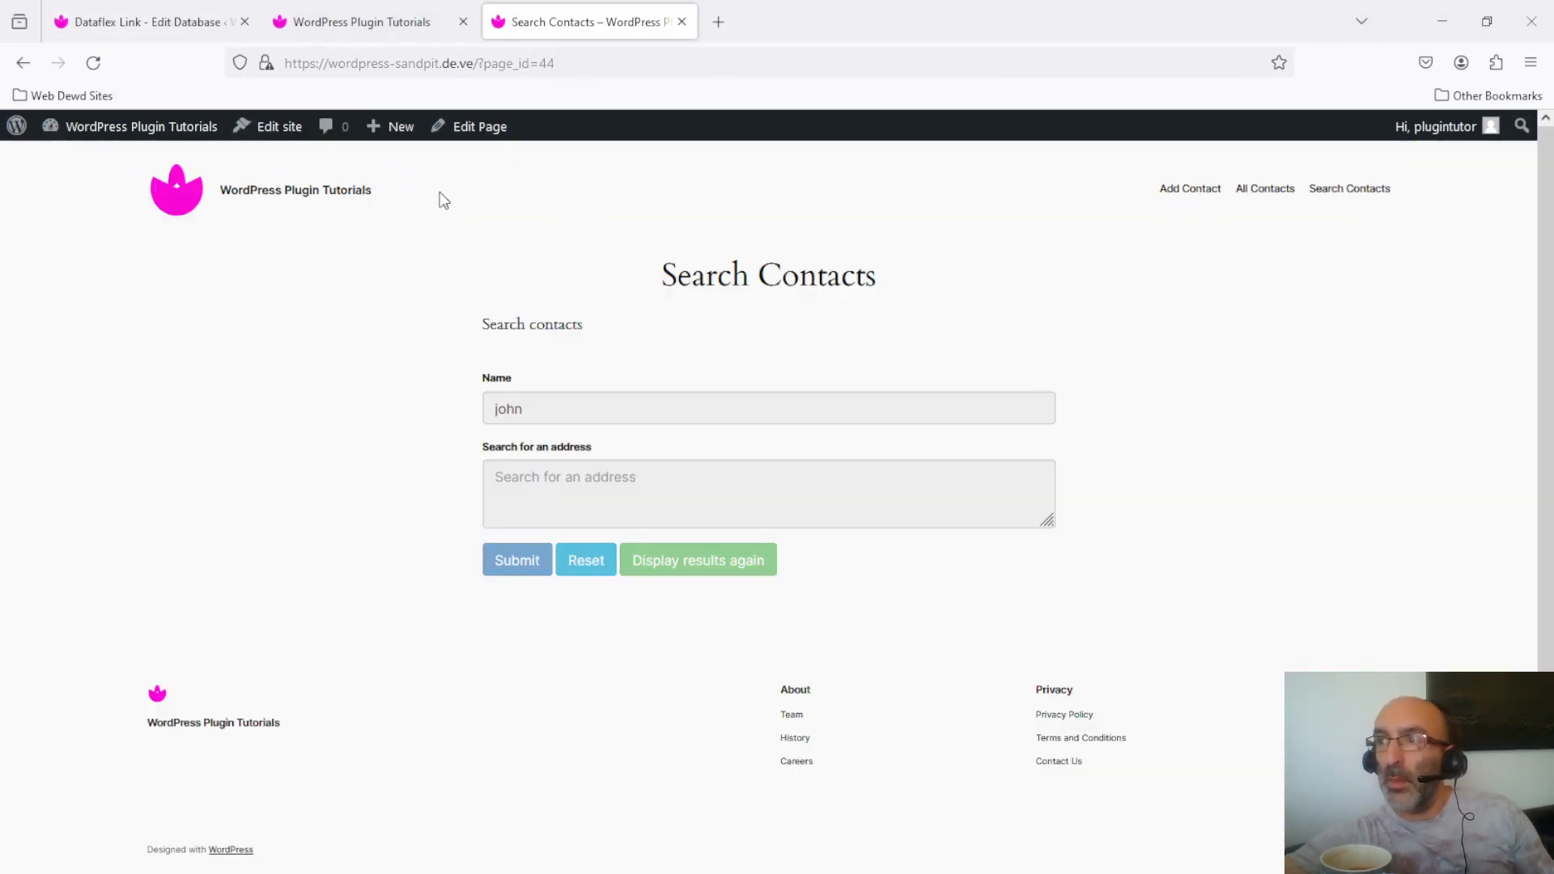
{"action": "left_click", "coordinate": [155, 29]}
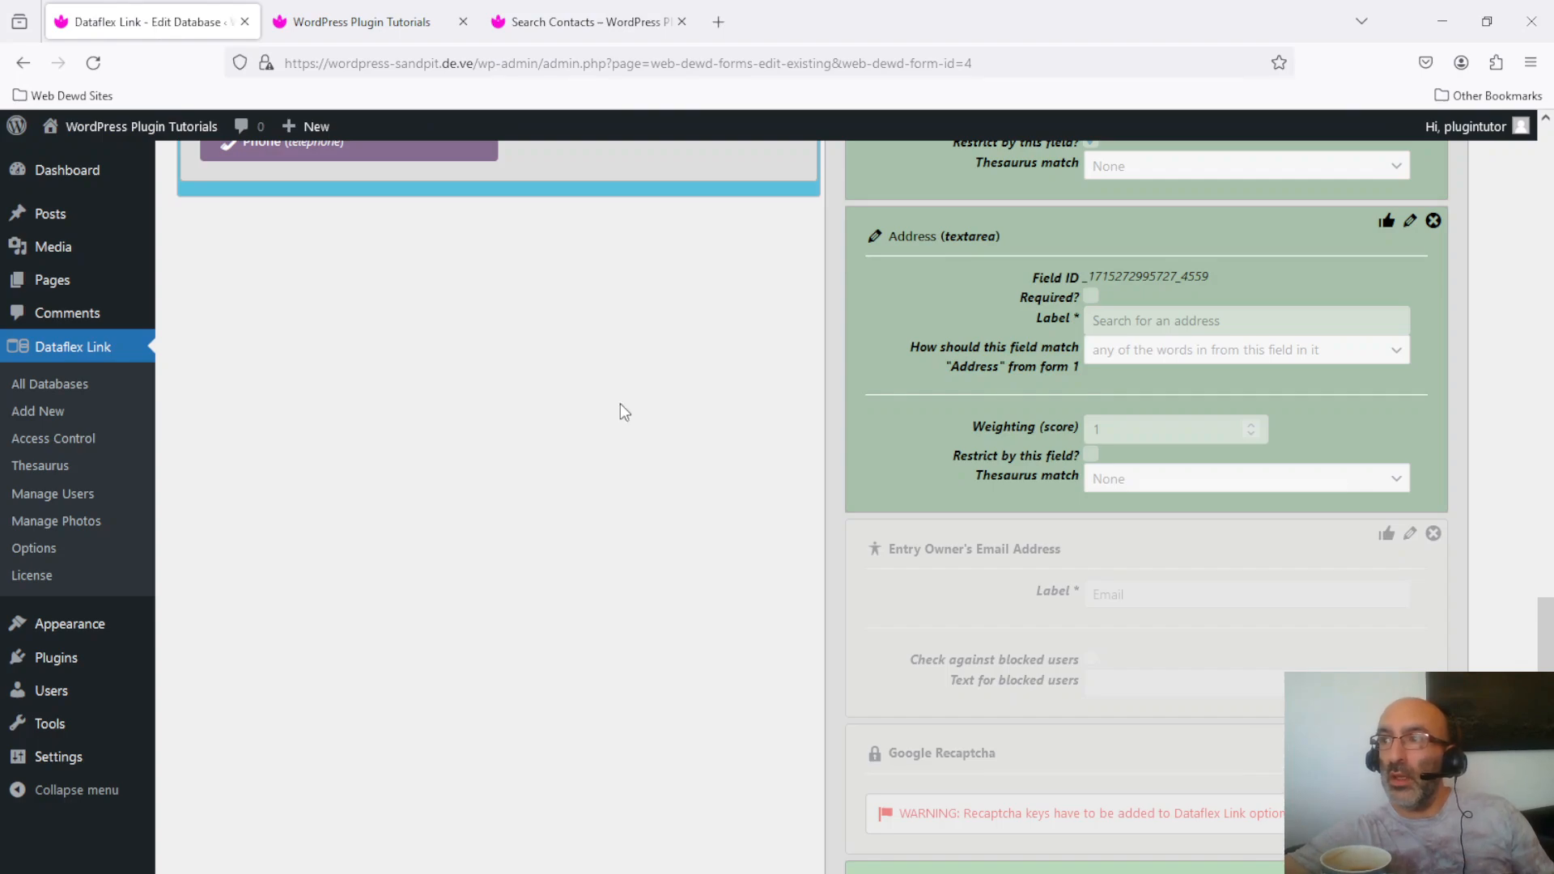
{"action": "left_click_drag", "start_coordinate": [1548, 632], "coordinate": [1545, 355]}
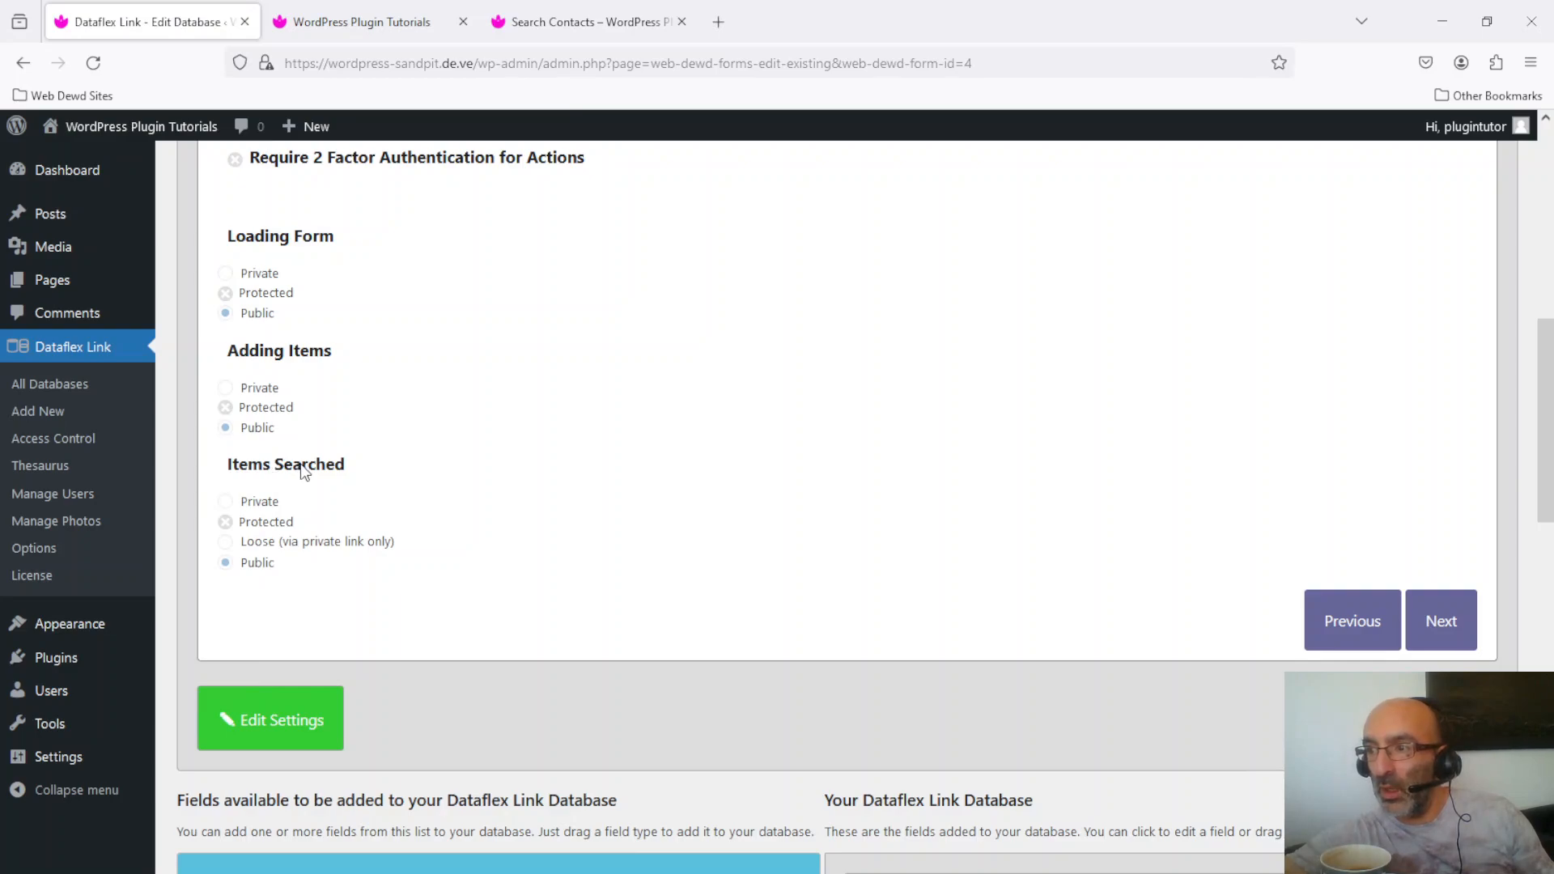
Step: Unlock the access settings and try making Items Searched Private, dismissing the Entry Owner Required warning
{"action": "left_click", "coordinate": [301, 722]}
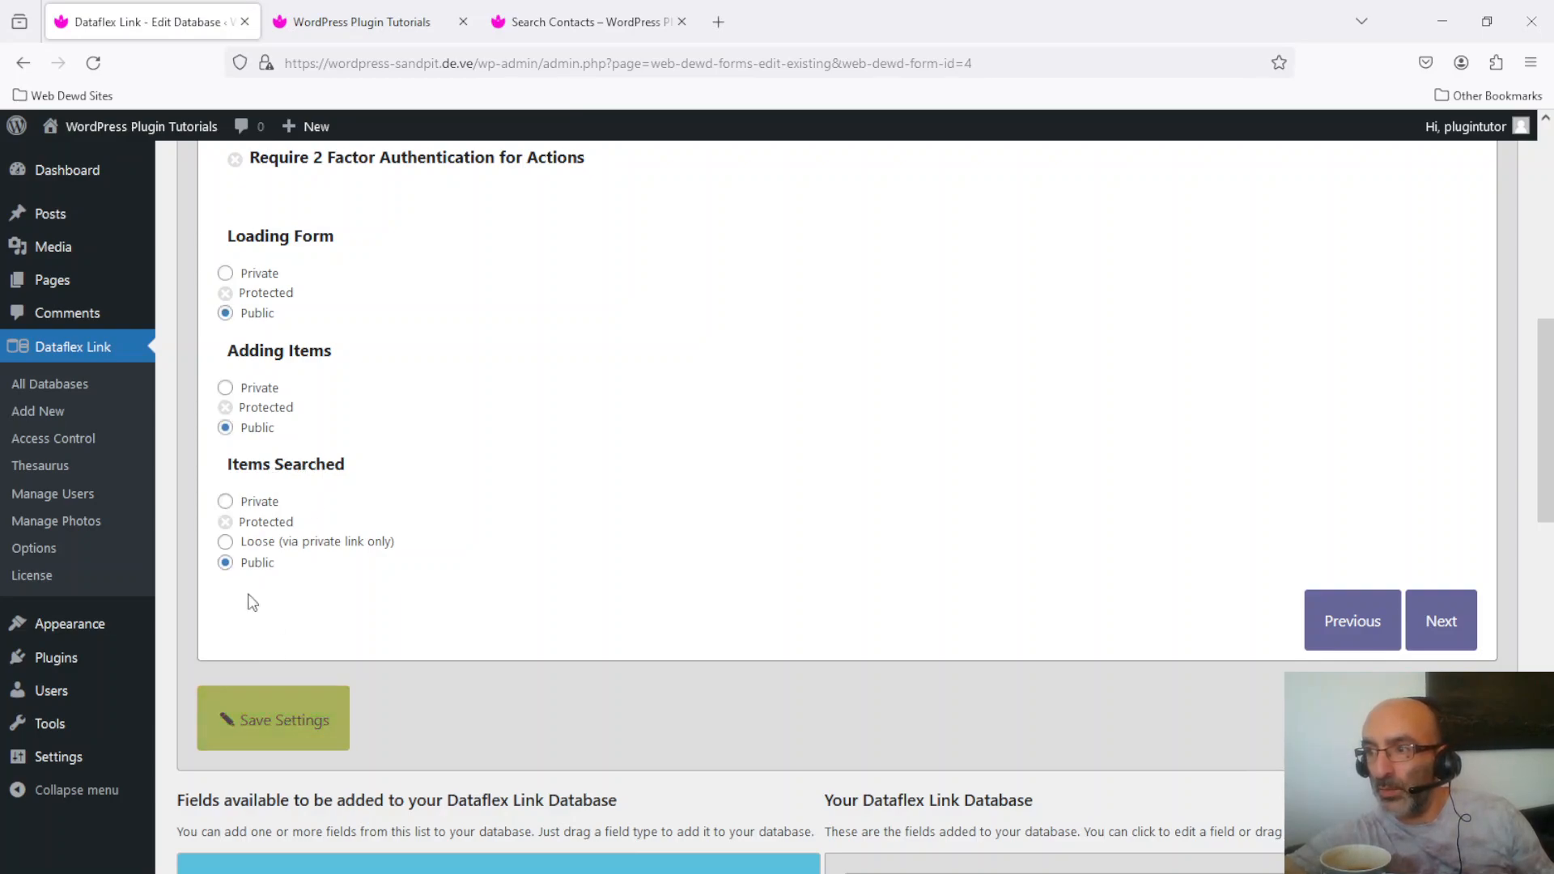
{"action": "left_click", "coordinate": [225, 502]}
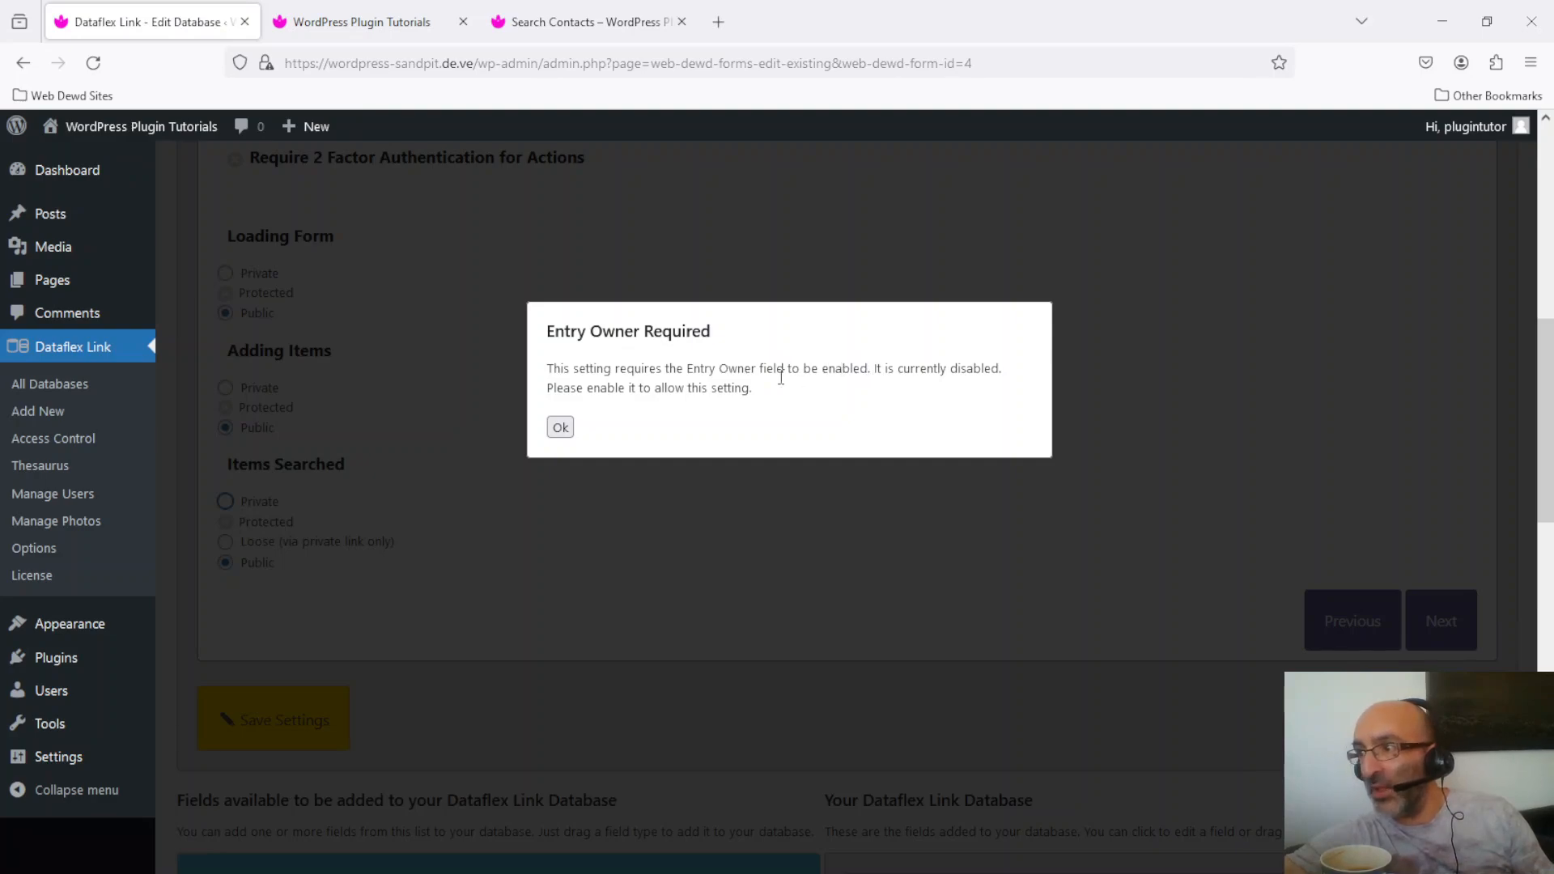
{"action": "left_click", "coordinate": [561, 429]}
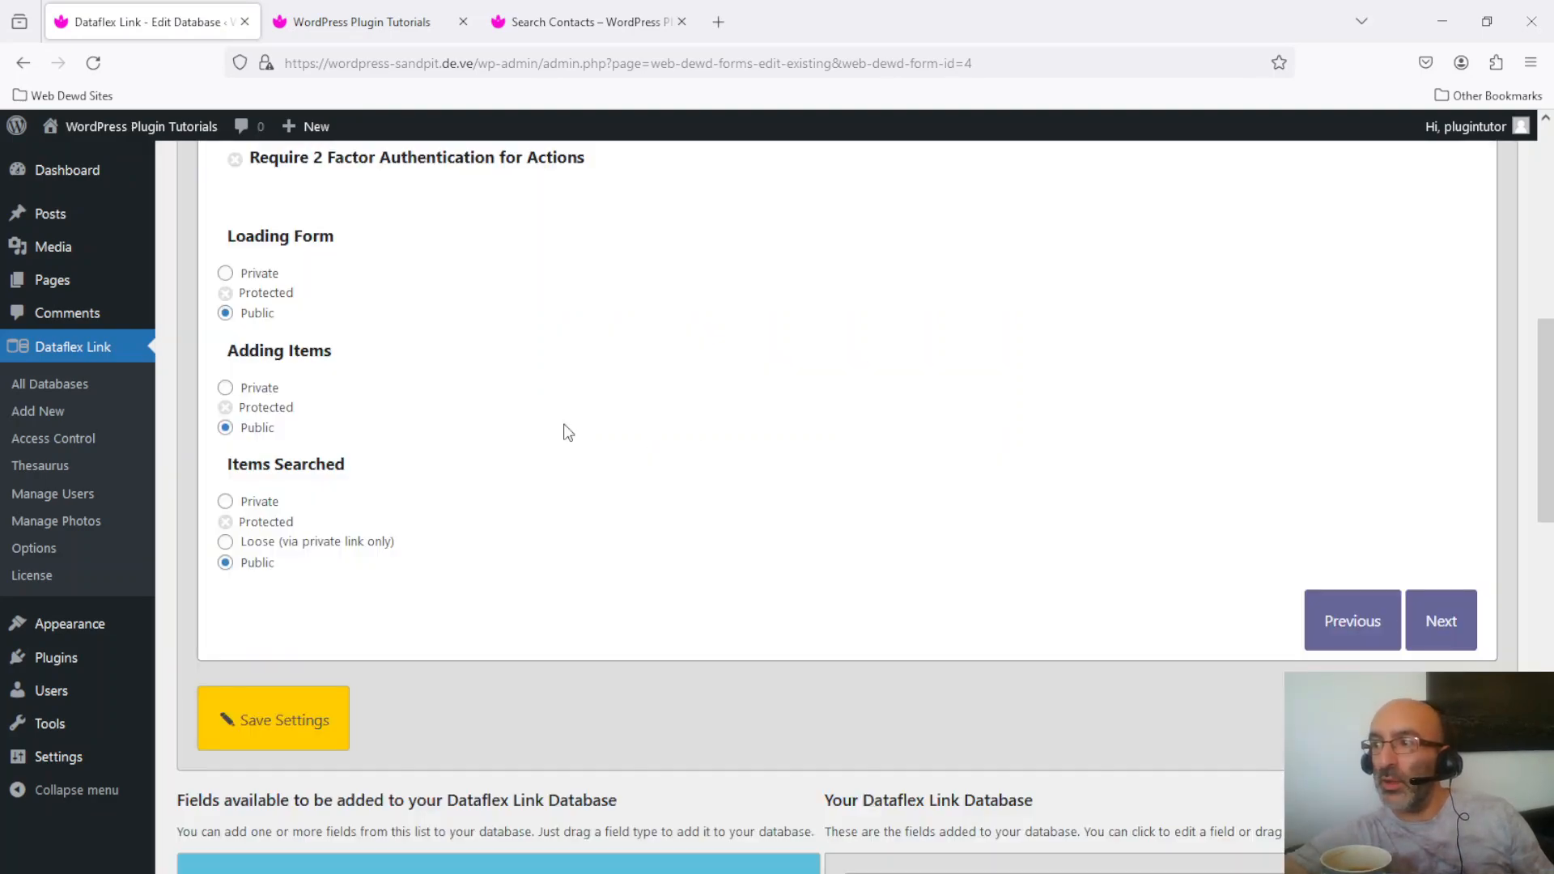
Step: Re-enable the Entry Owner's Email Address field and confirm the update
{"action": "left_click_drag", "start_coordinate": [1538, 340], "coordinate": [1550, 595]}
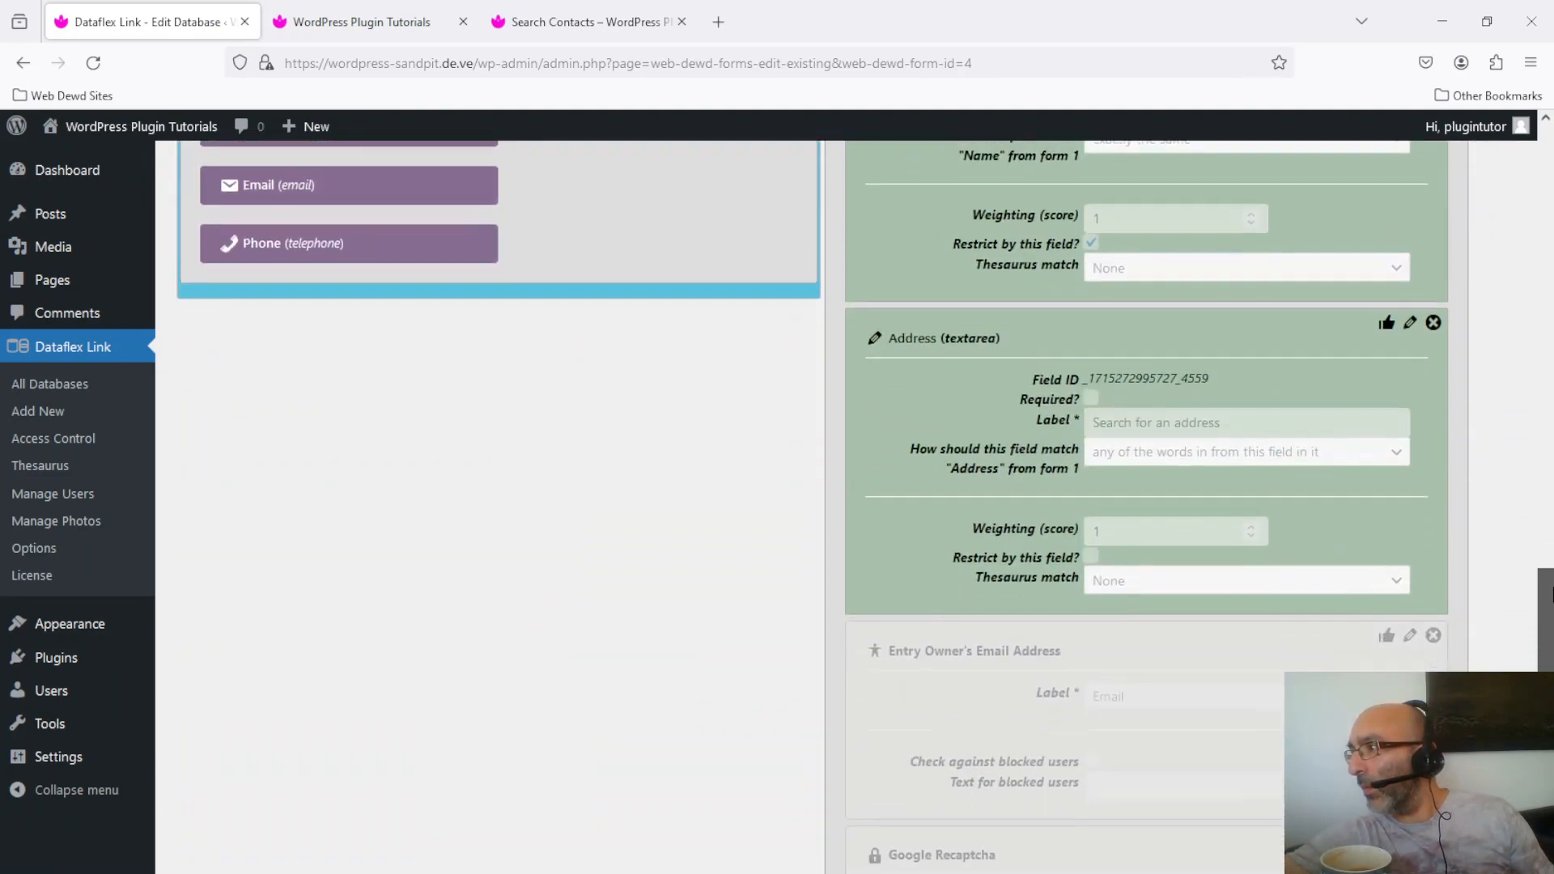
{"action": "left_click", "coordinate": [1412, 640]}
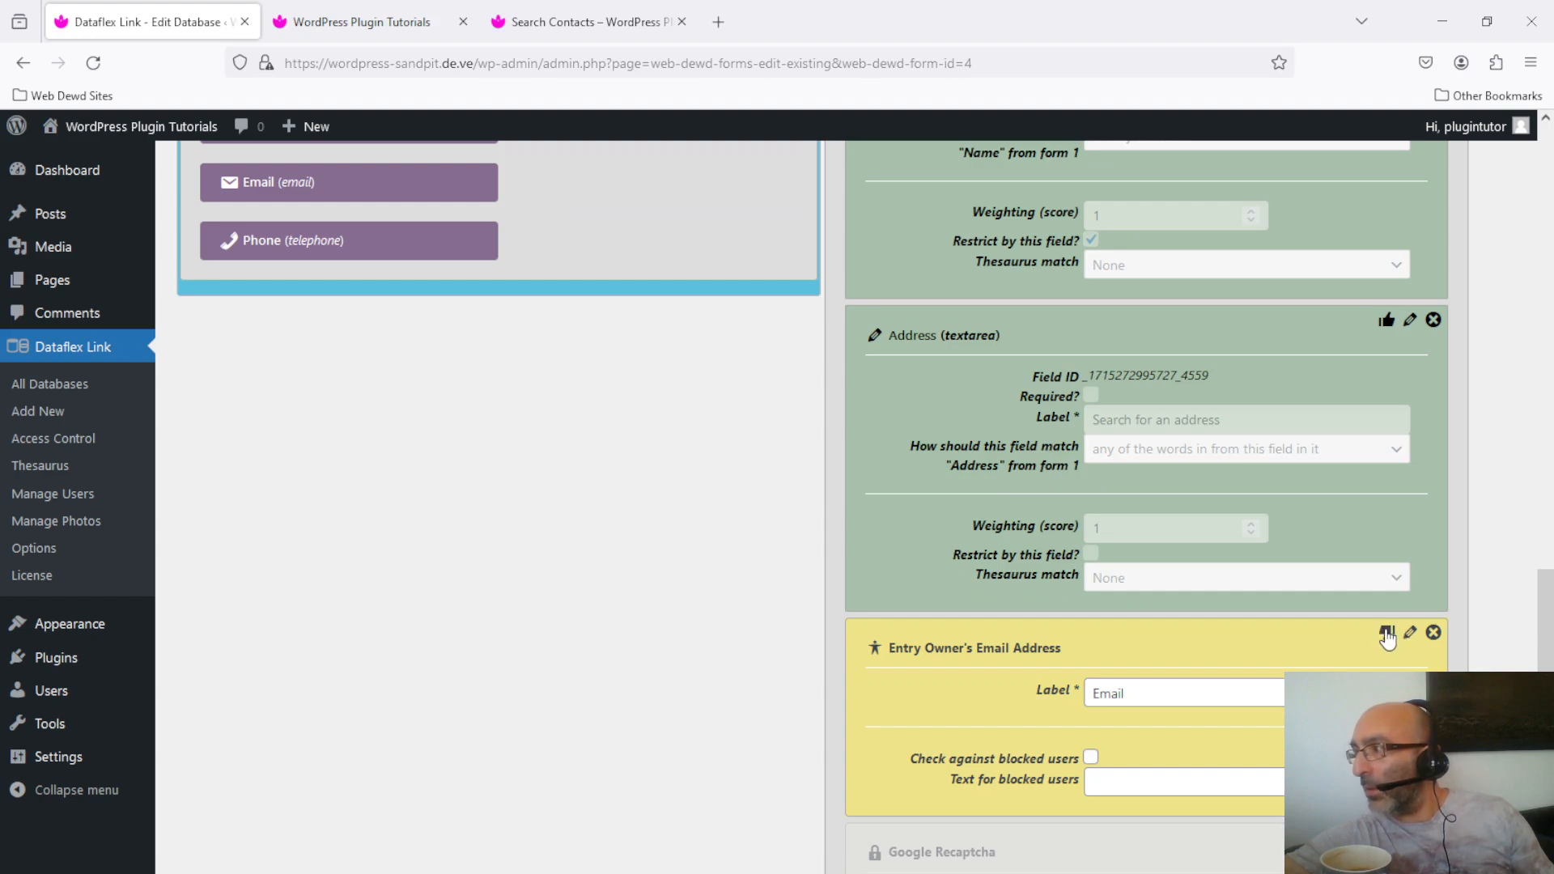
{"action": "left_click", "coordinate": [1386, 636]}
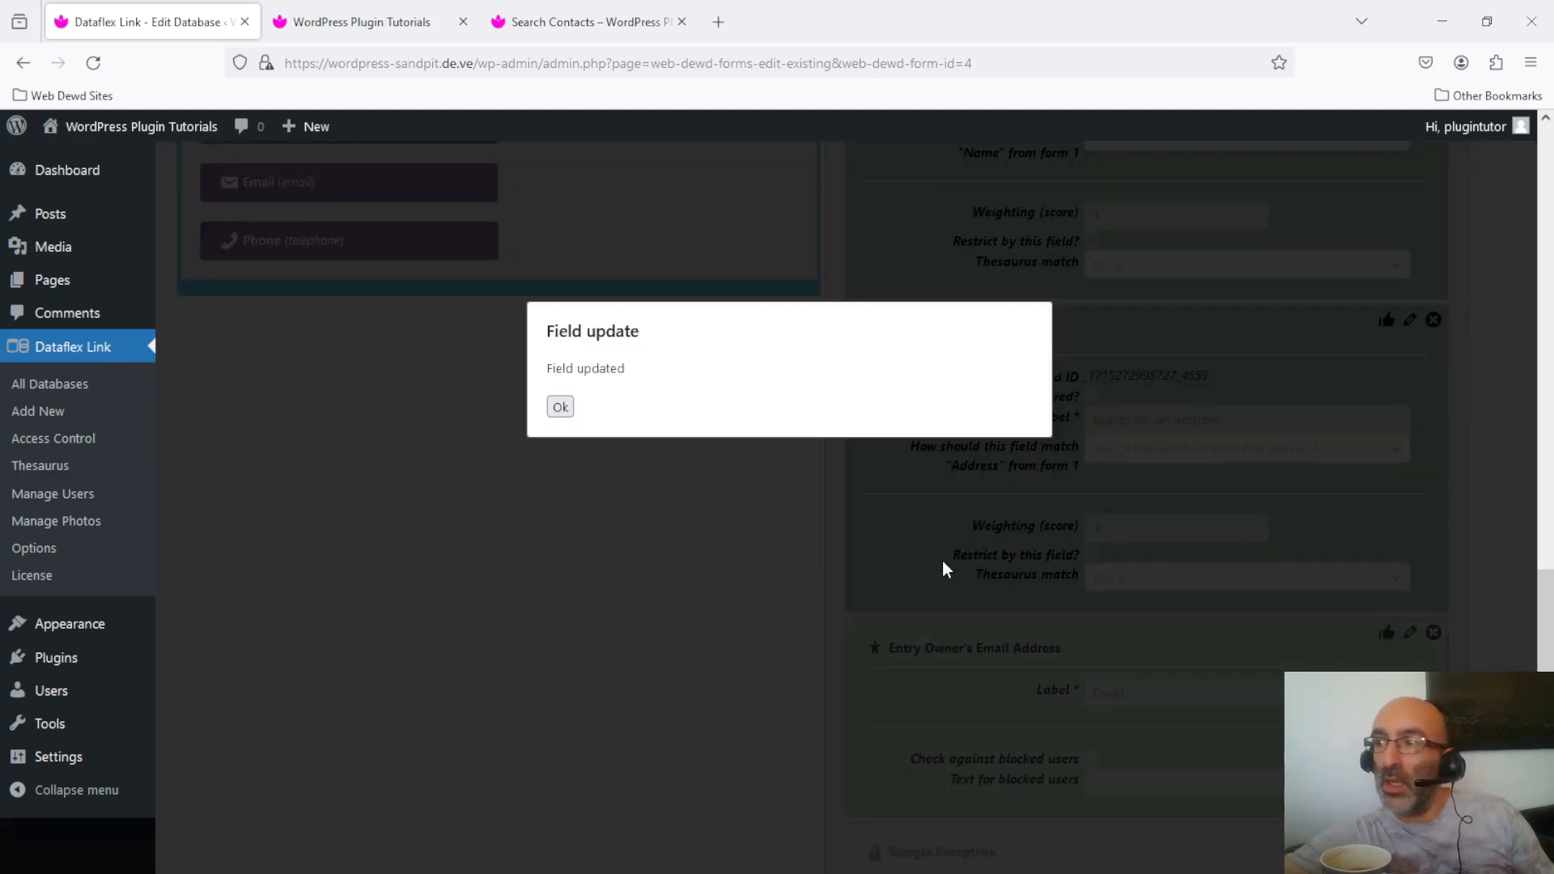
{"action": "left_click", "coordinate": [561, 408]}
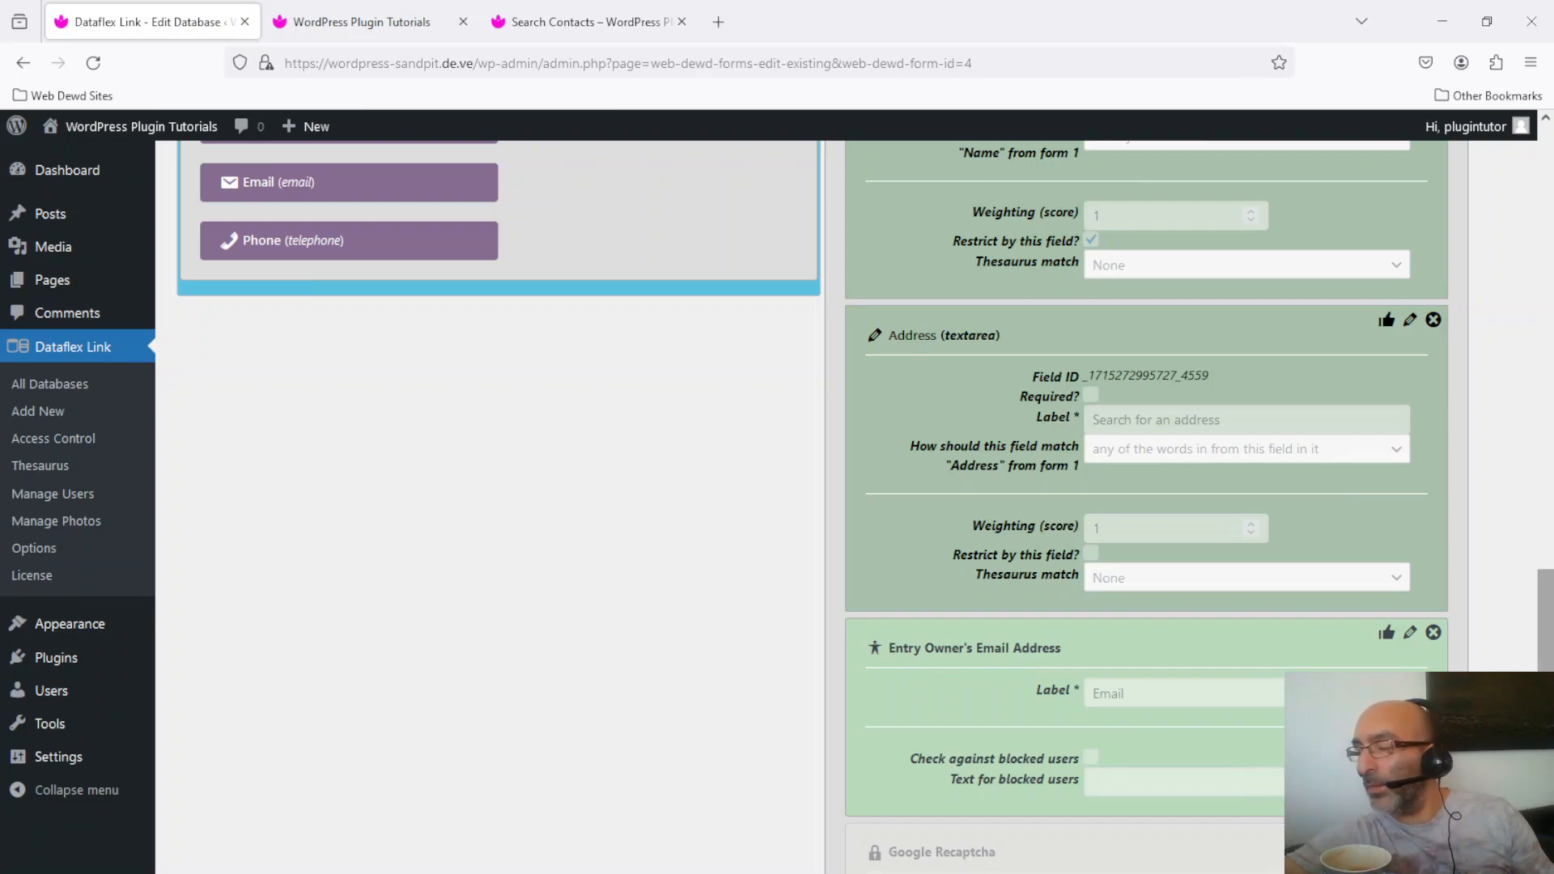
{"action": "scroll", "coordinate": [1533, 492], "scroll_direction": "up", "scroll_amount": 2}
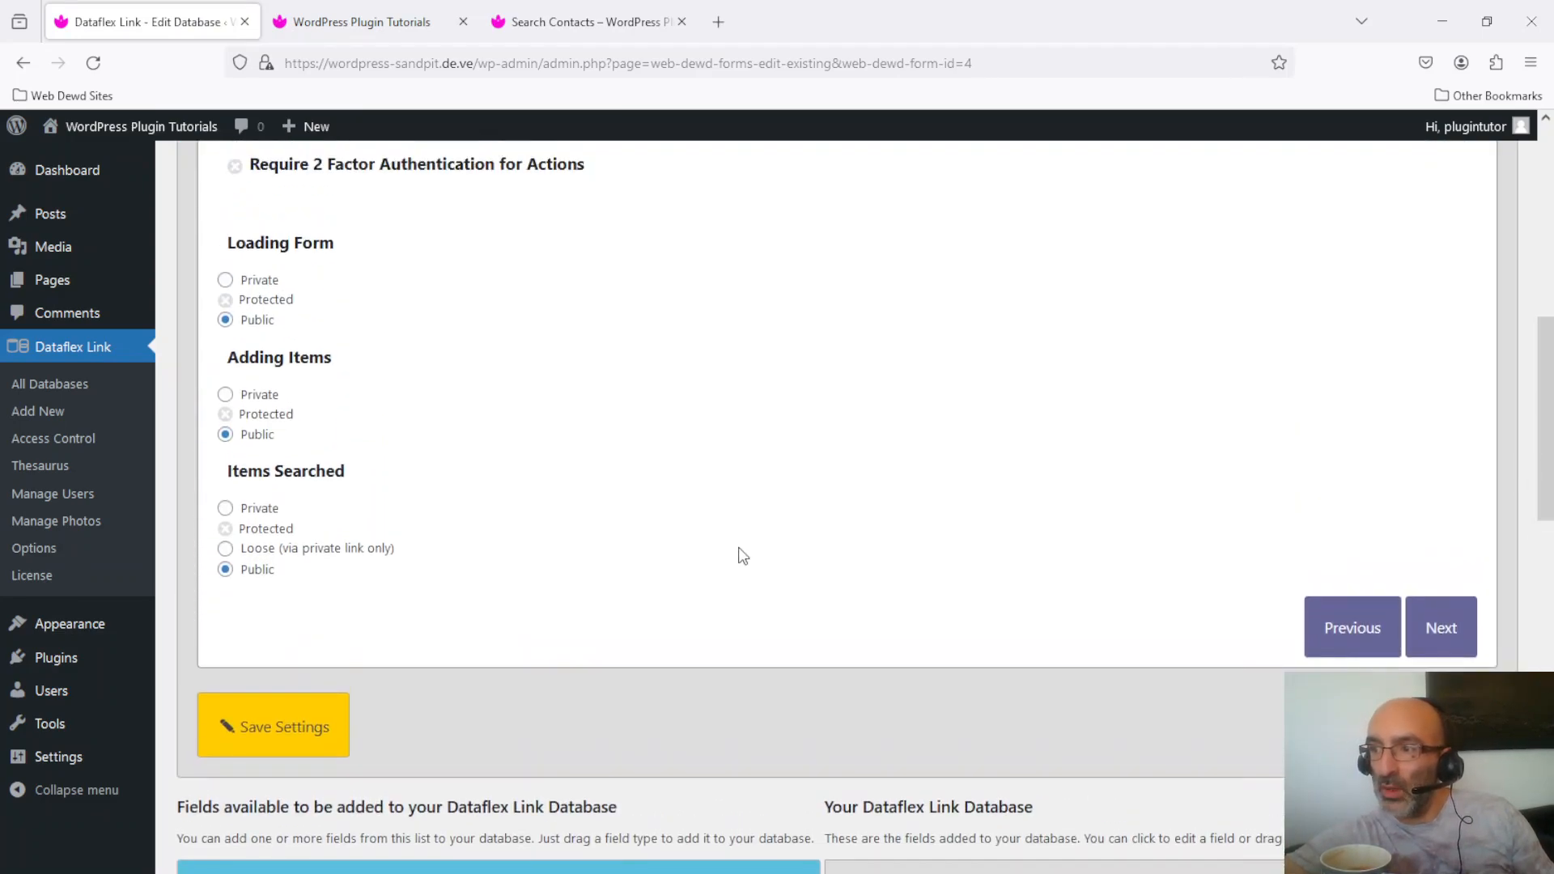
Step: Set Items Searched to Private and save the access settings
{"action": "left_click", "coordinate": [225, 508]}
{"action": "left_click", "coordinate": [296, 737]}
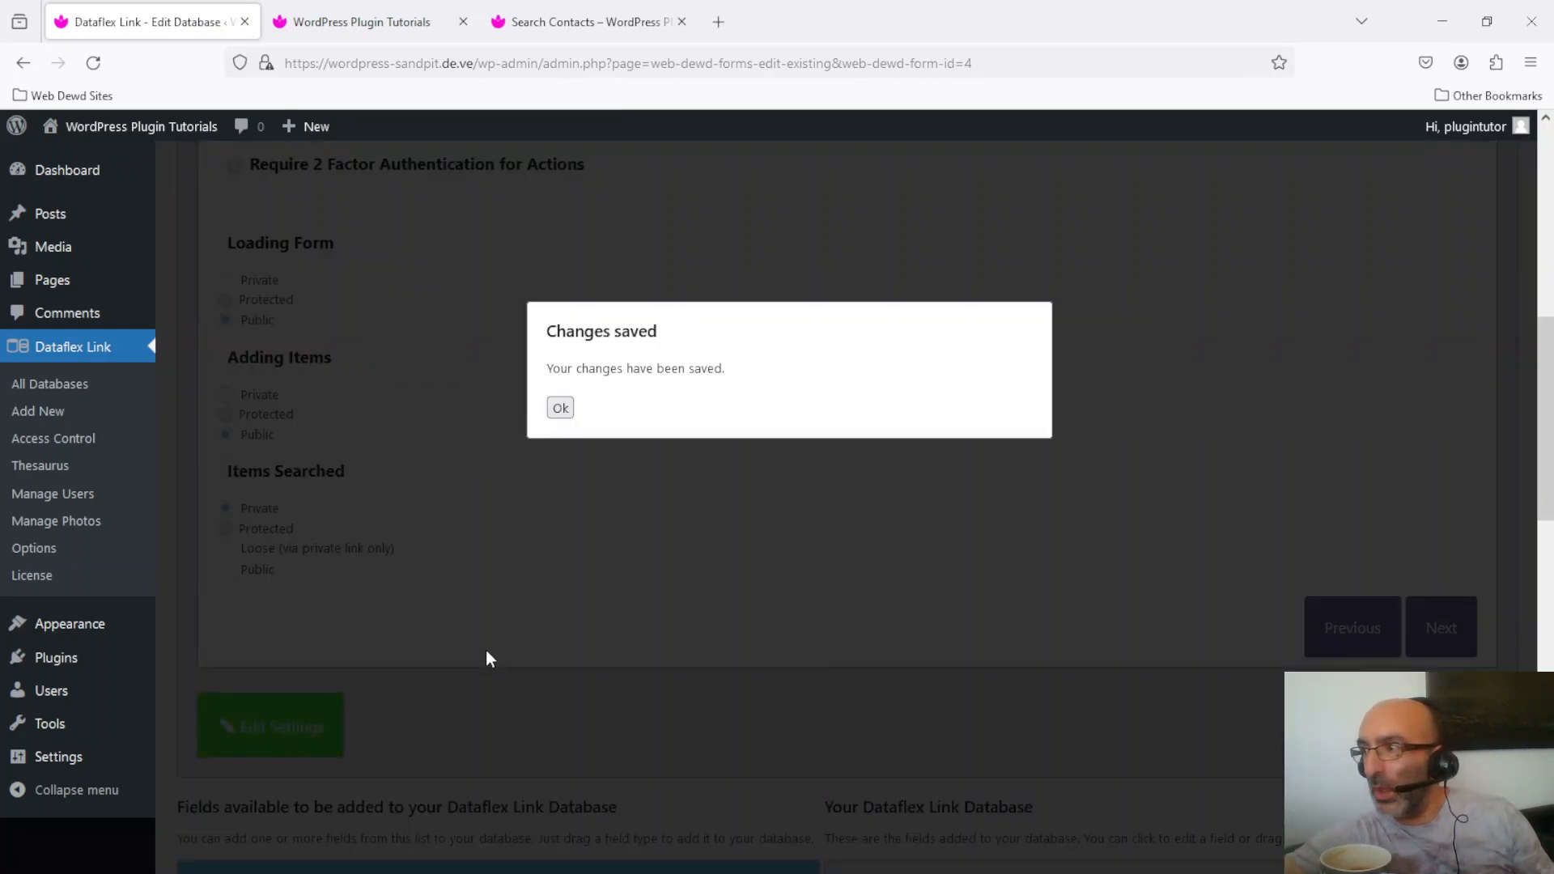
{"action": "left_click", "coordinate": [558, 409]}
Step: Reload Search Contacts and request a padlock code for a test e-mail address
{"action": "left_click", "coordinate": [586, 10]}
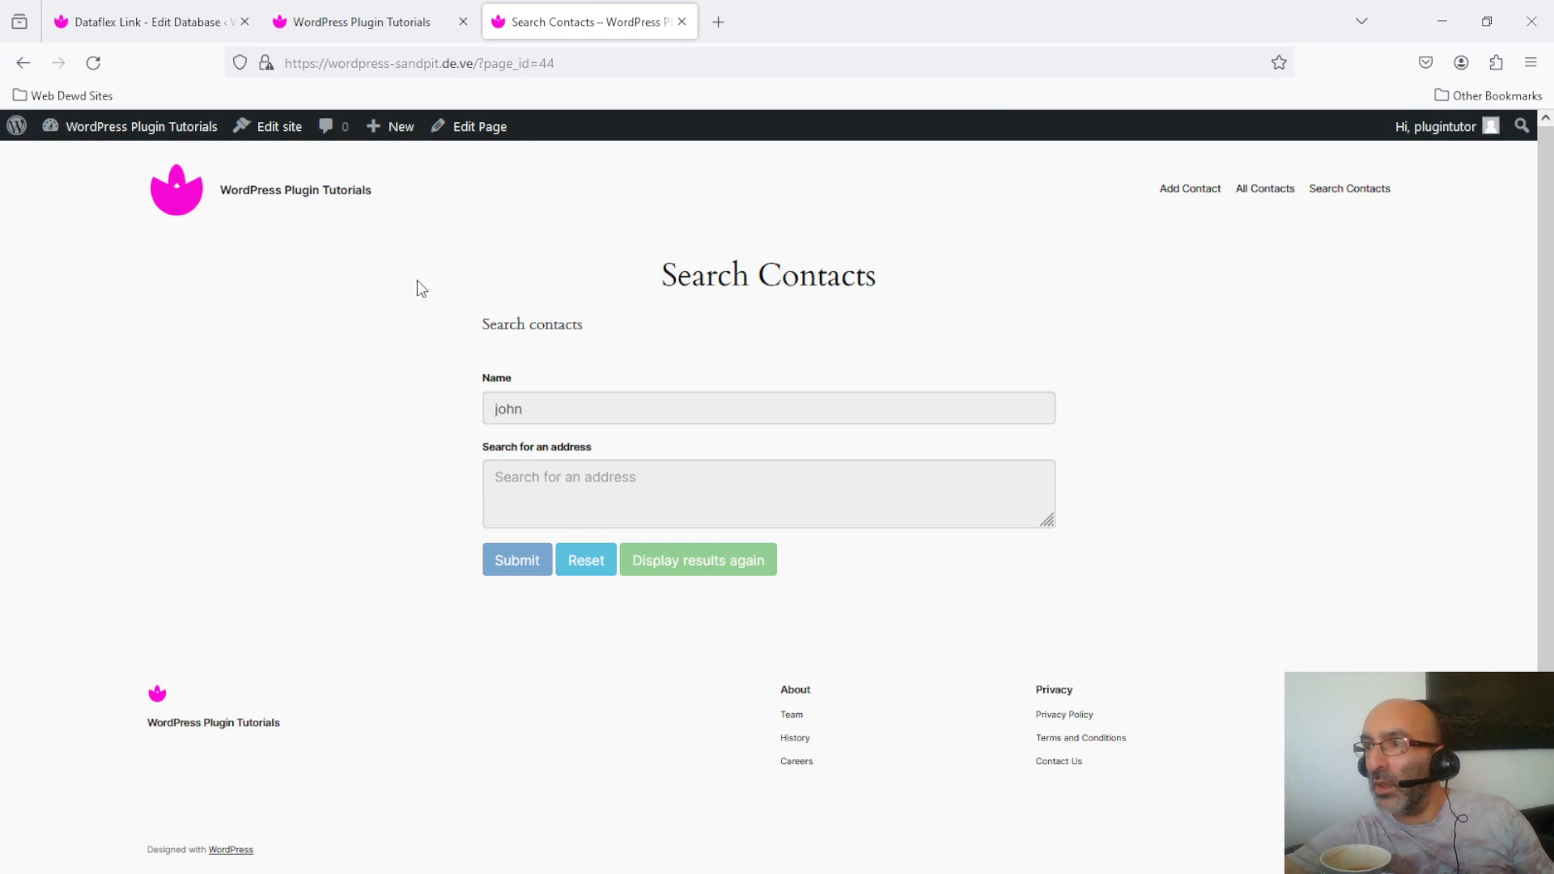
{"action": "left_click", "coordinate": [94, 64]}
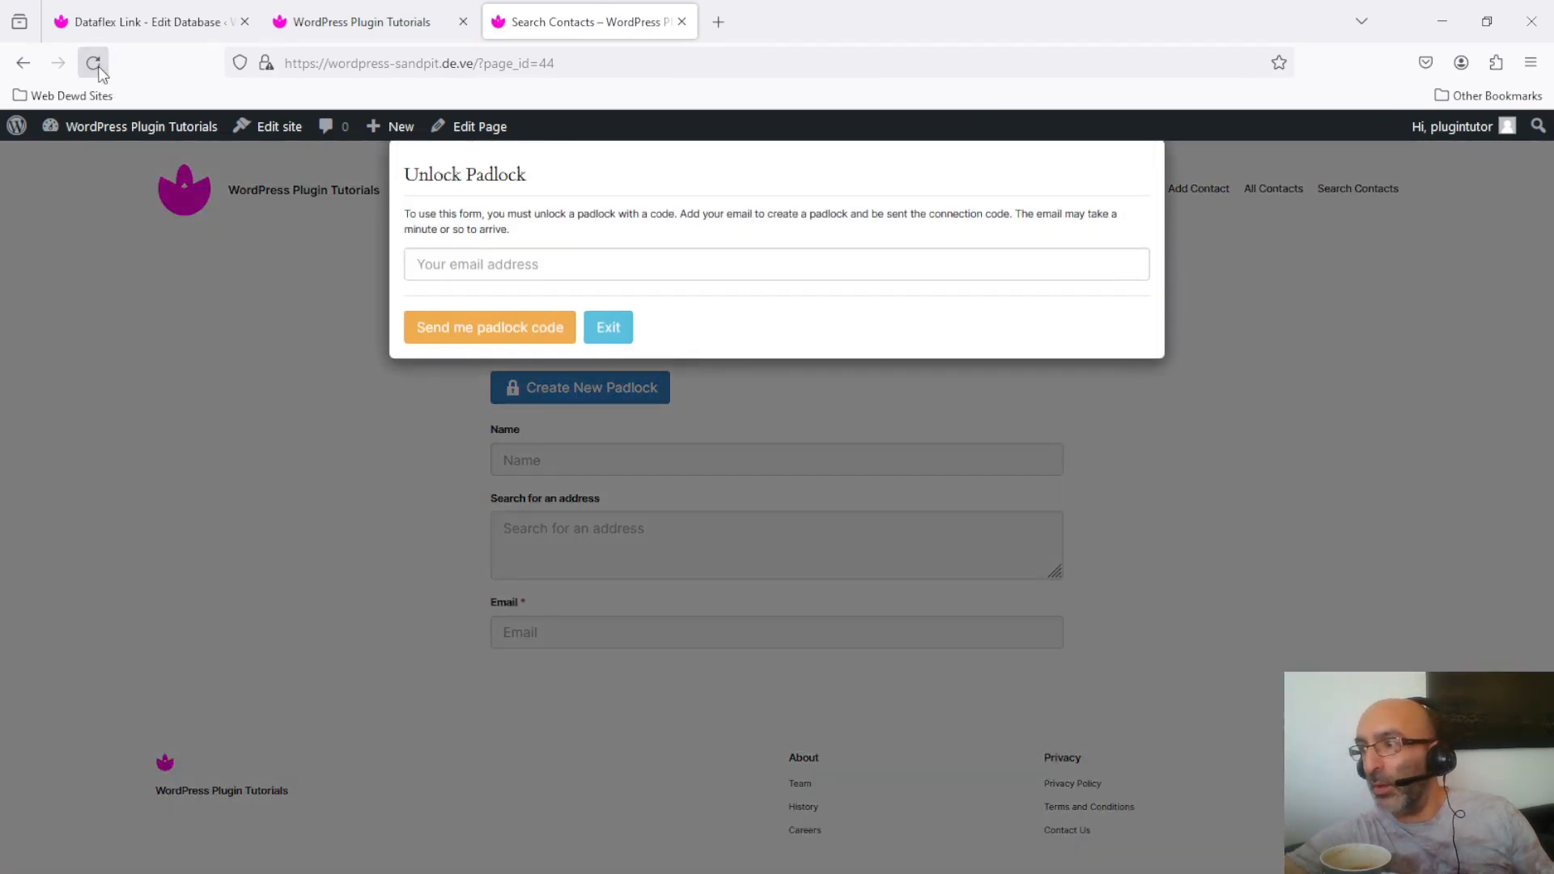
{"action": "left_click", "coordinate": [626, 259]}
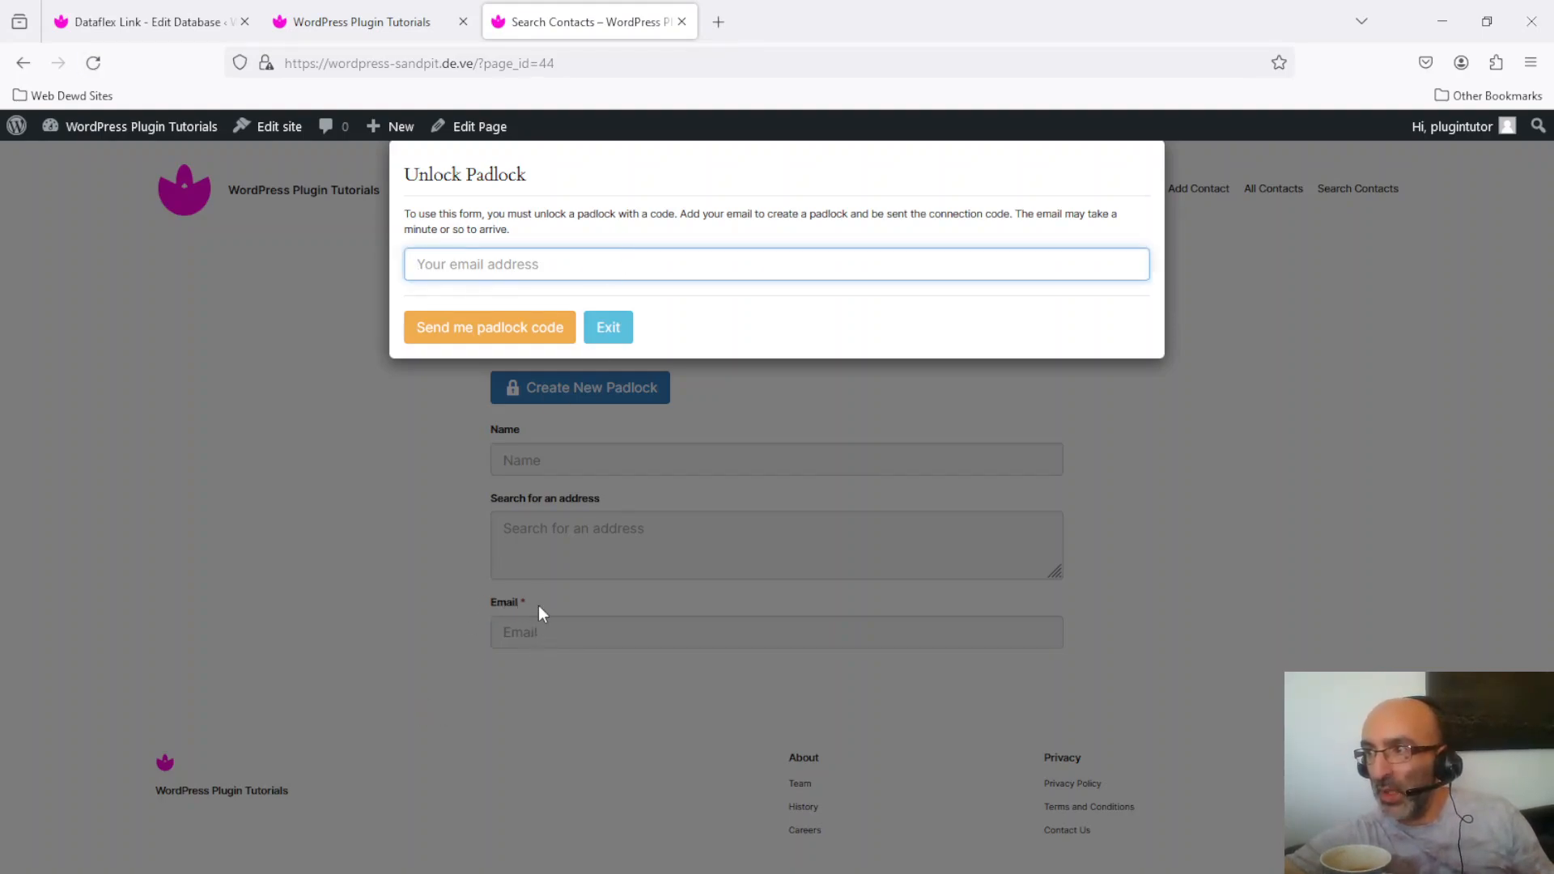
{"action": "type", "text": "t"}
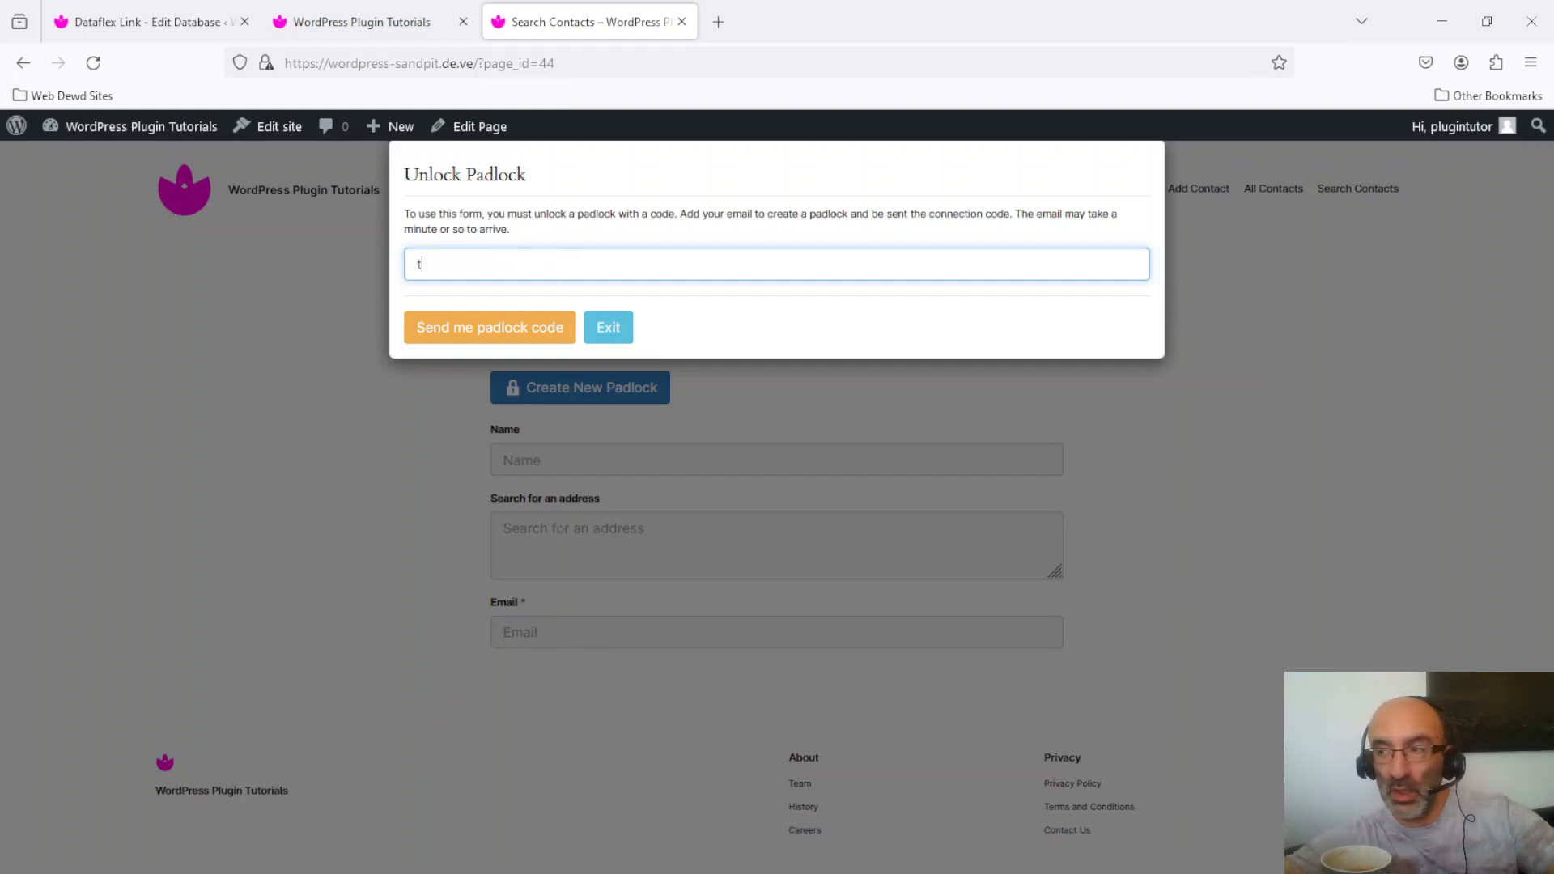
{"action": "type", "text": "est"}
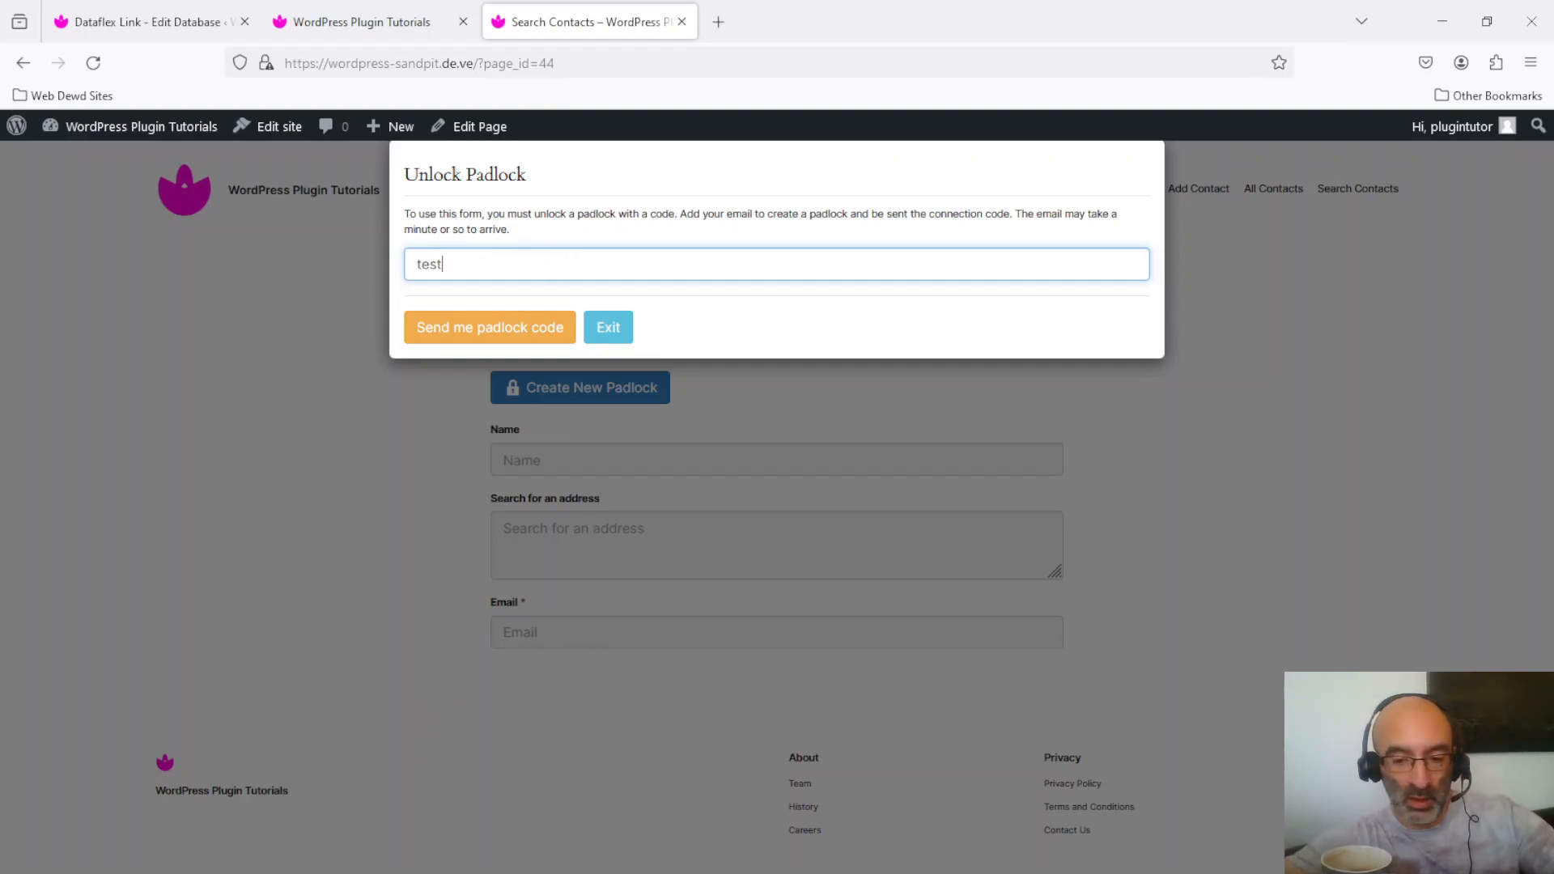
{"action": "type", "text": "@test"}
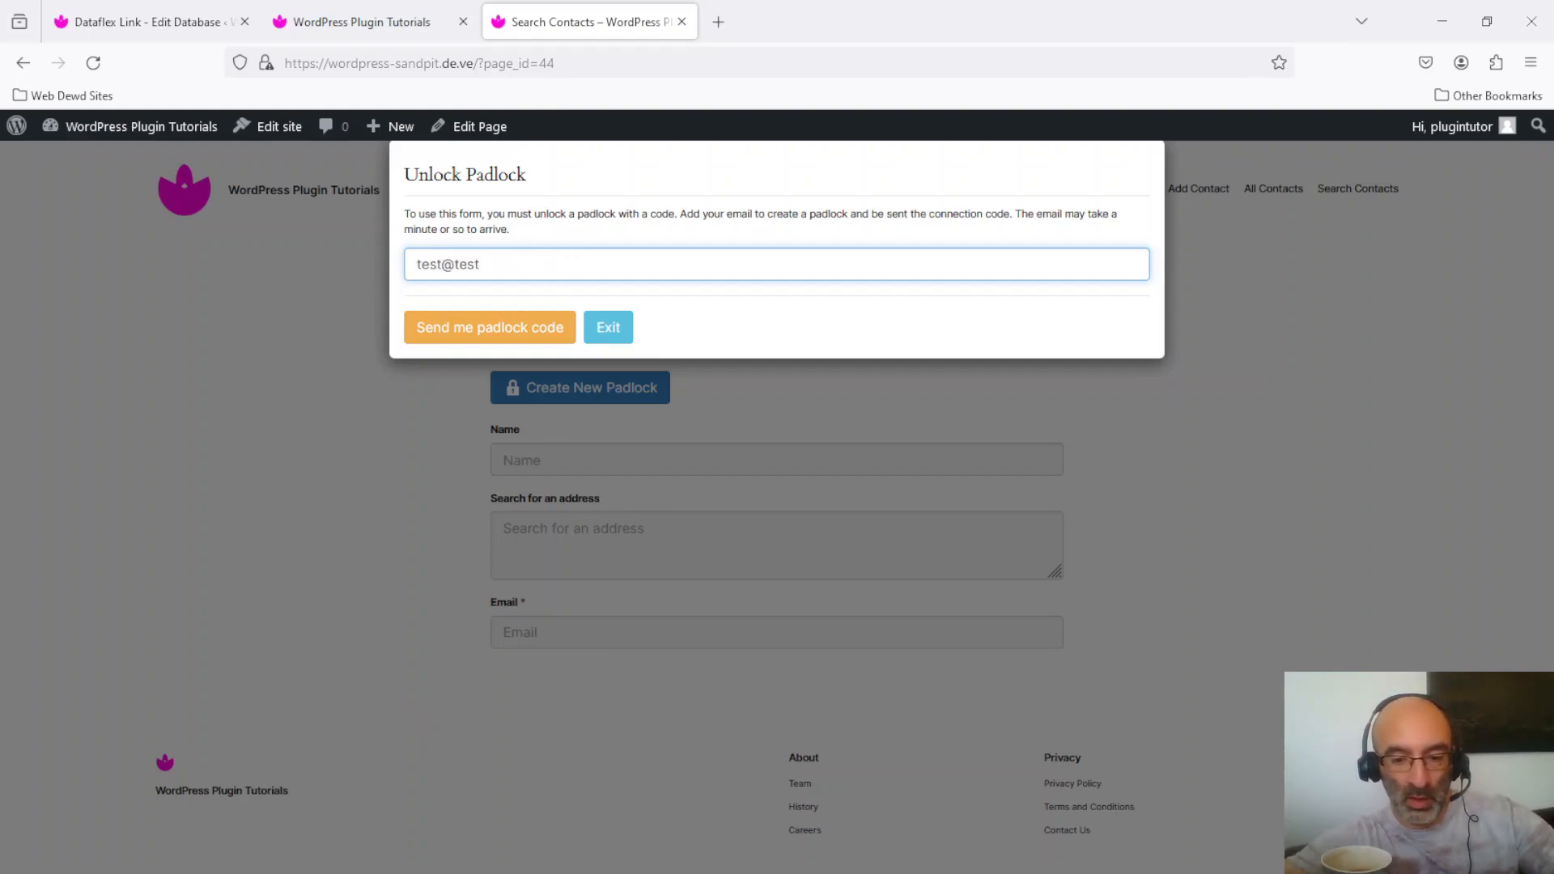
{"action": "type", "text": ".com"}
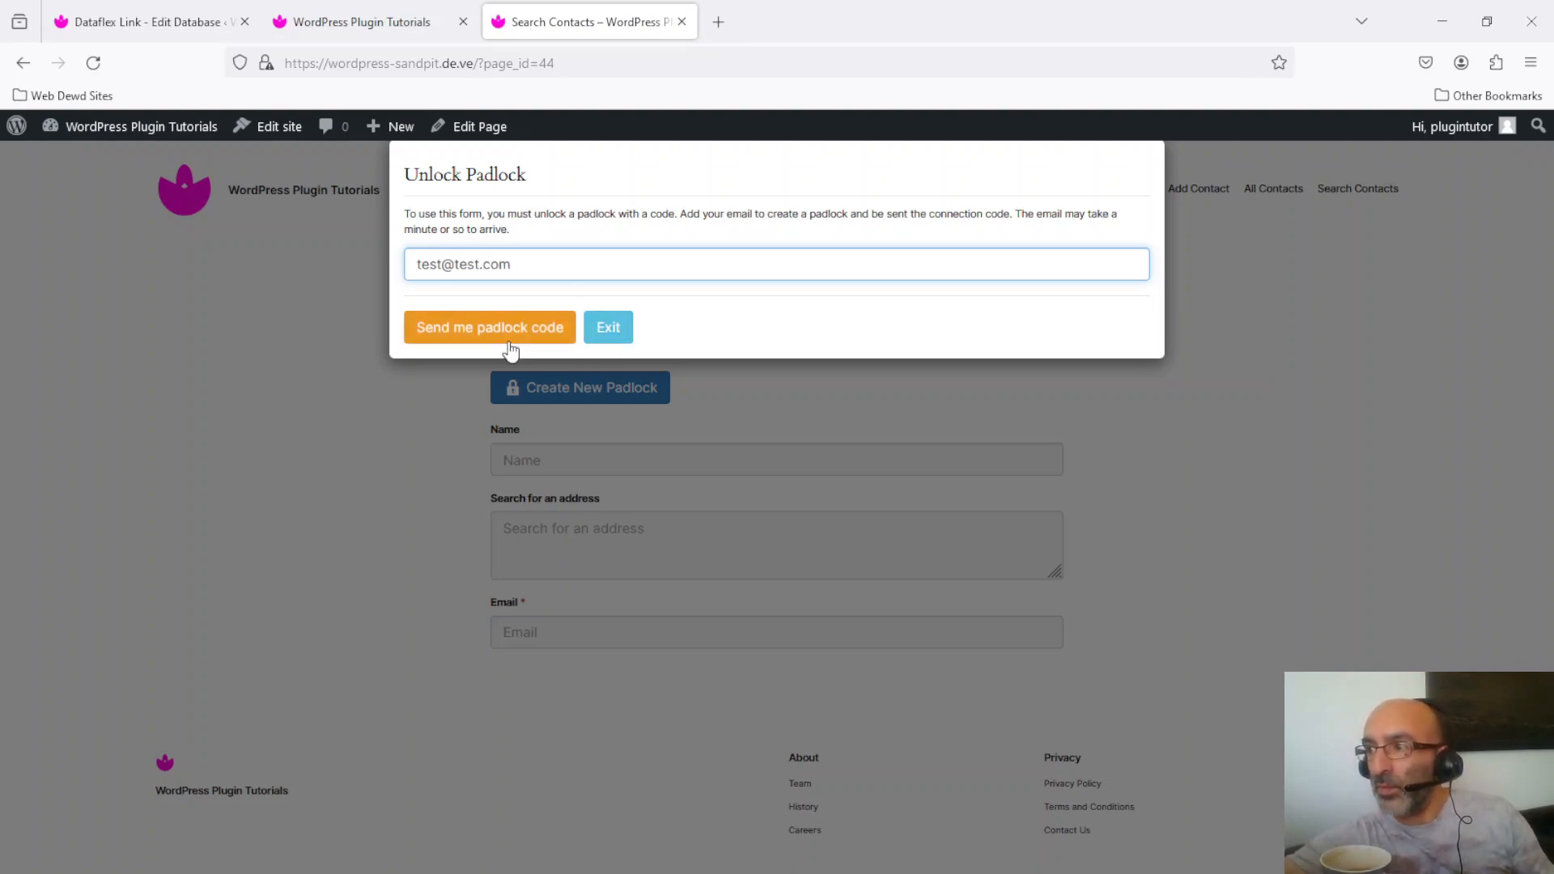
{"action": "left_click", "coordinate": [500, 332]}
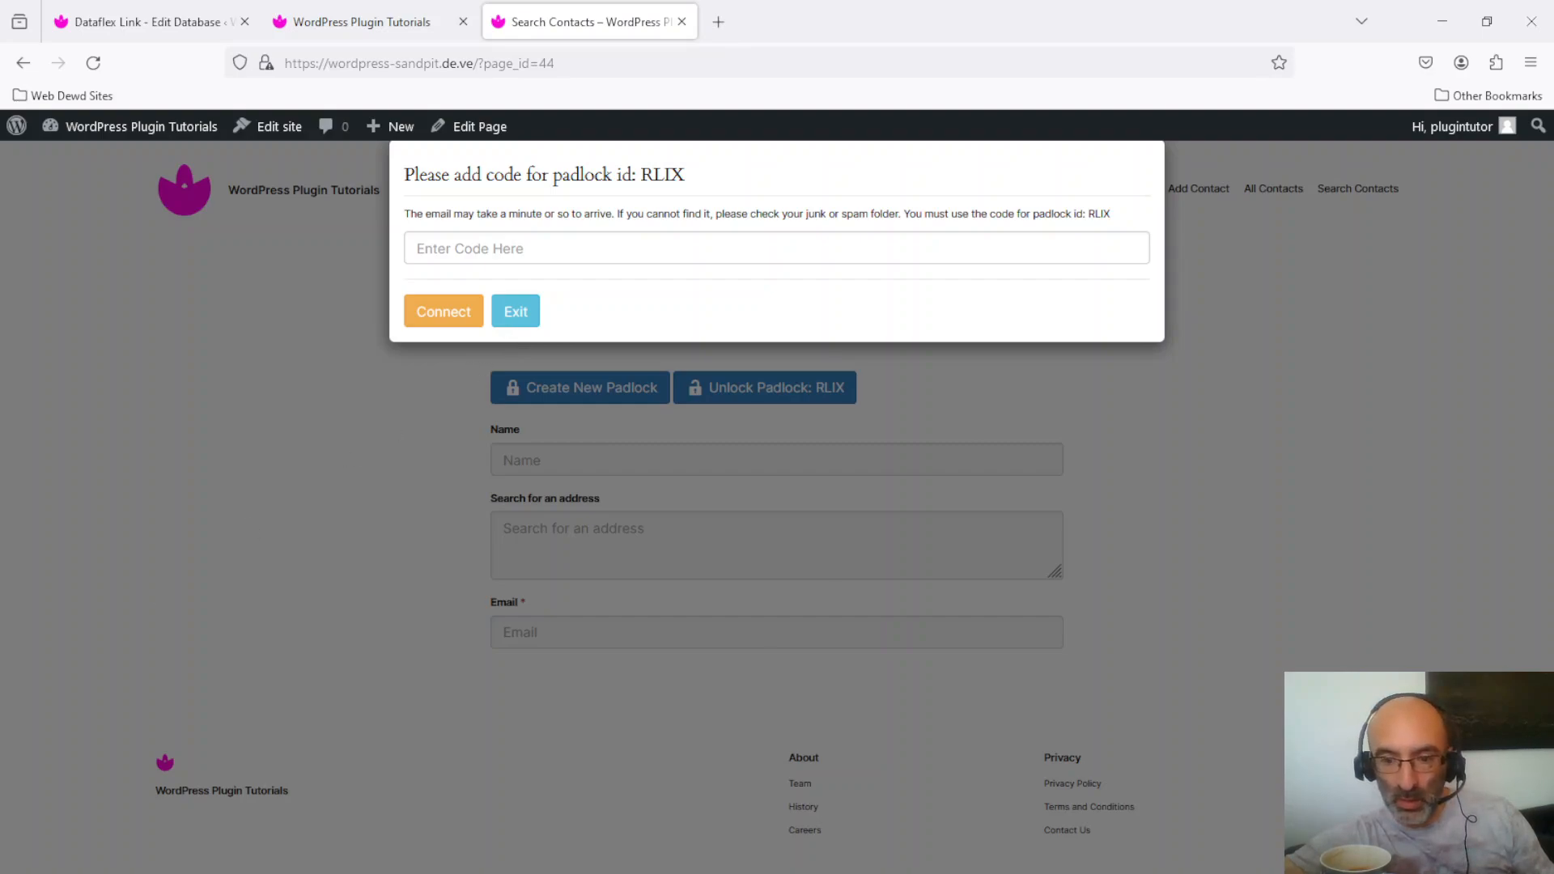
{"action": "left_click_drag", "start_coordinate": [0, 105], "coordinate": [468, 292]}
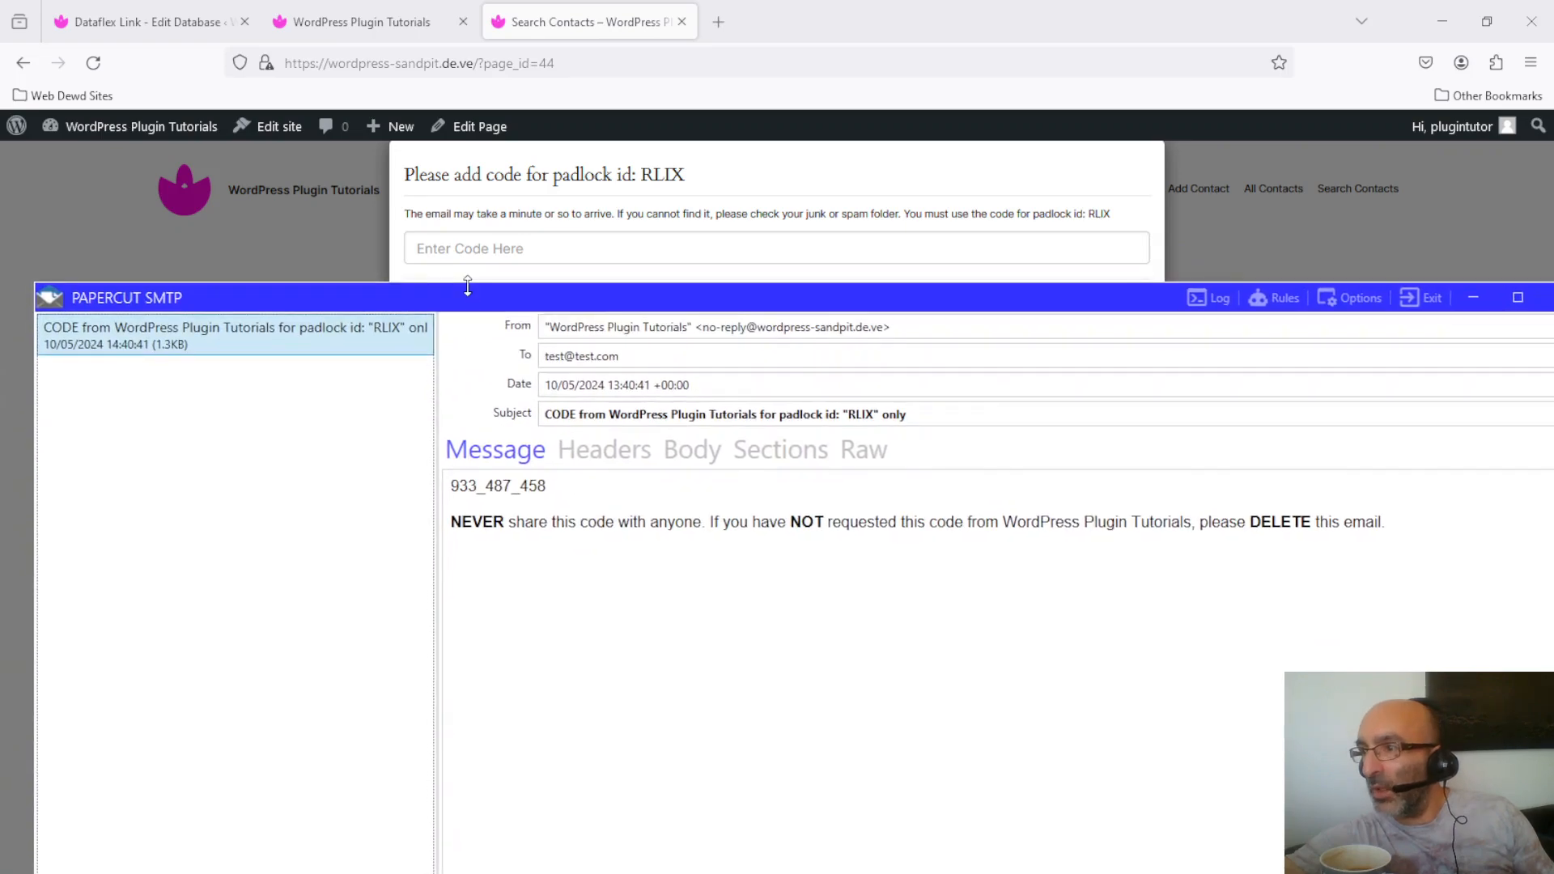
{"action": "double_click", "coordinate": [857, 415]}
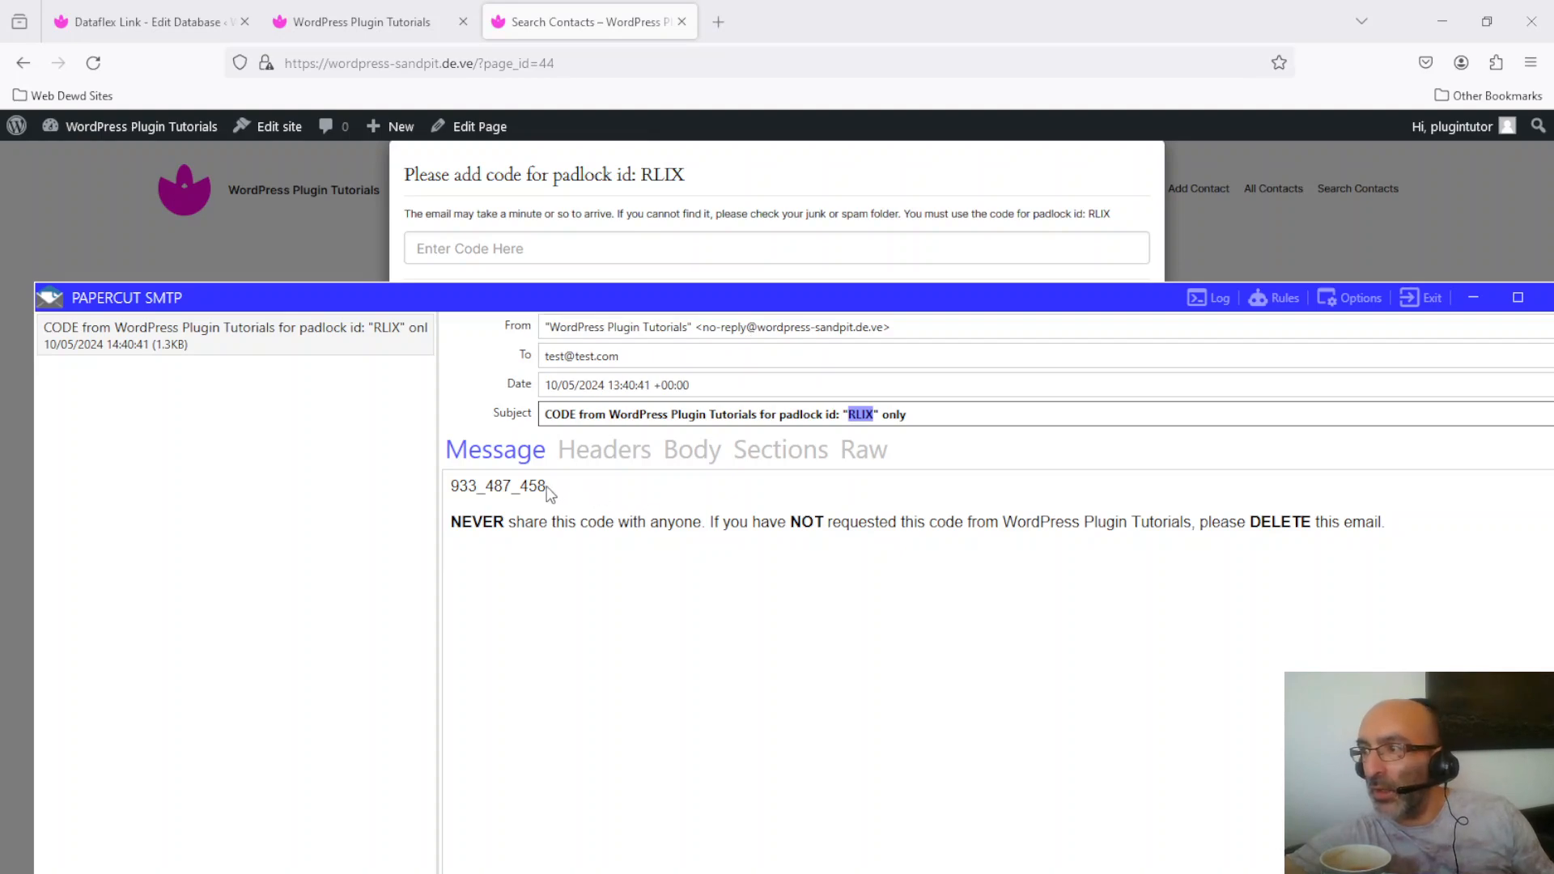
{"action": "left_click_drag", "start_coordinate": [546, 486], "coordinate": [438, 494]}
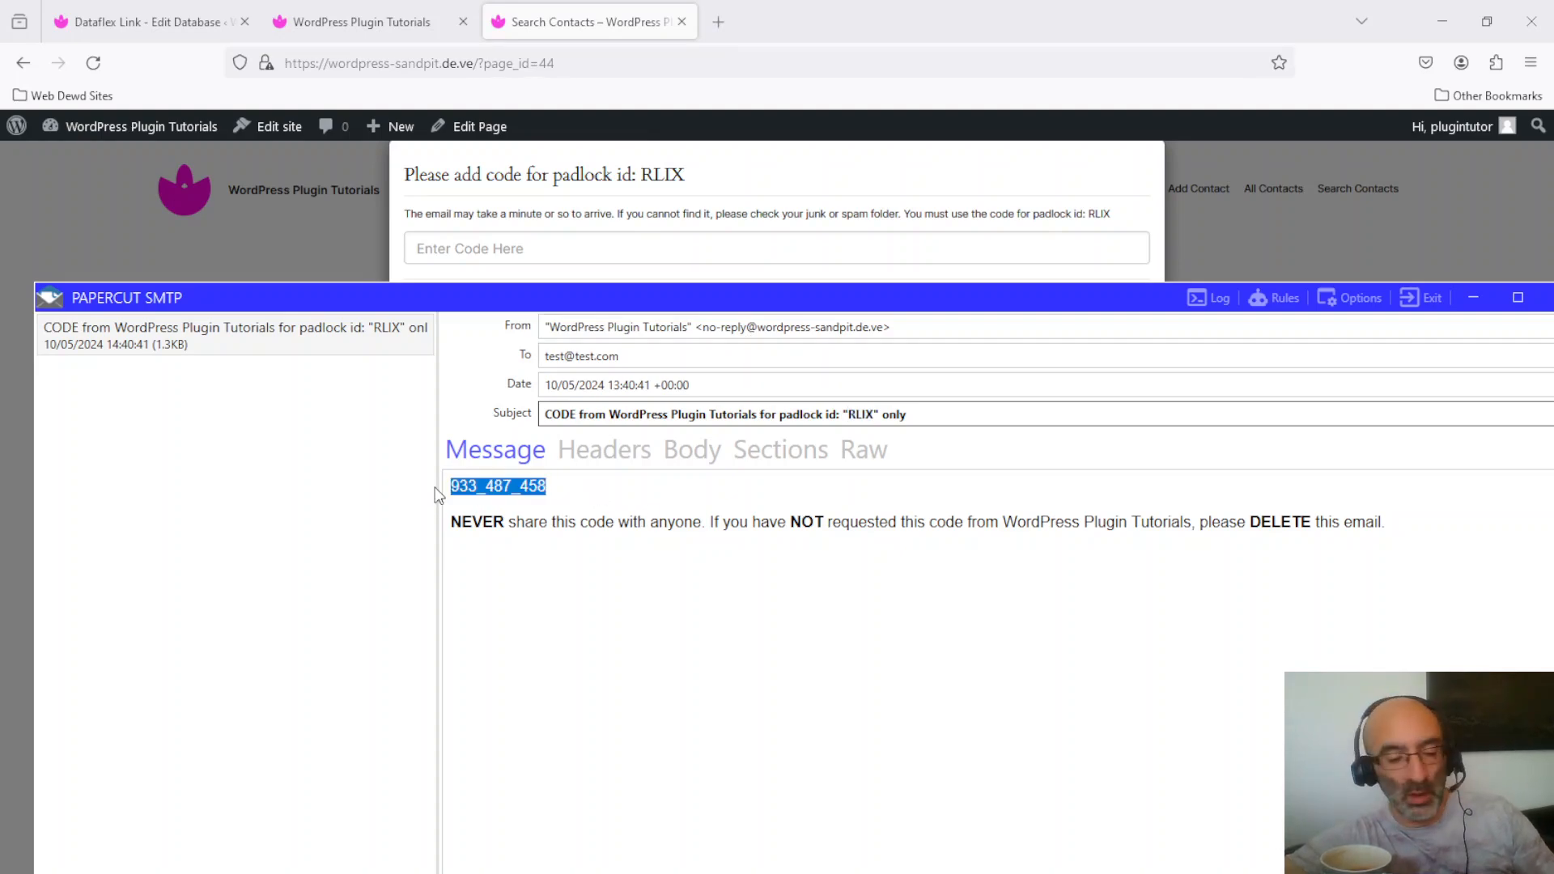
{"action": "left_click_drag", "start_coordinate": [749, 296], "coordinate": [0, 436]}
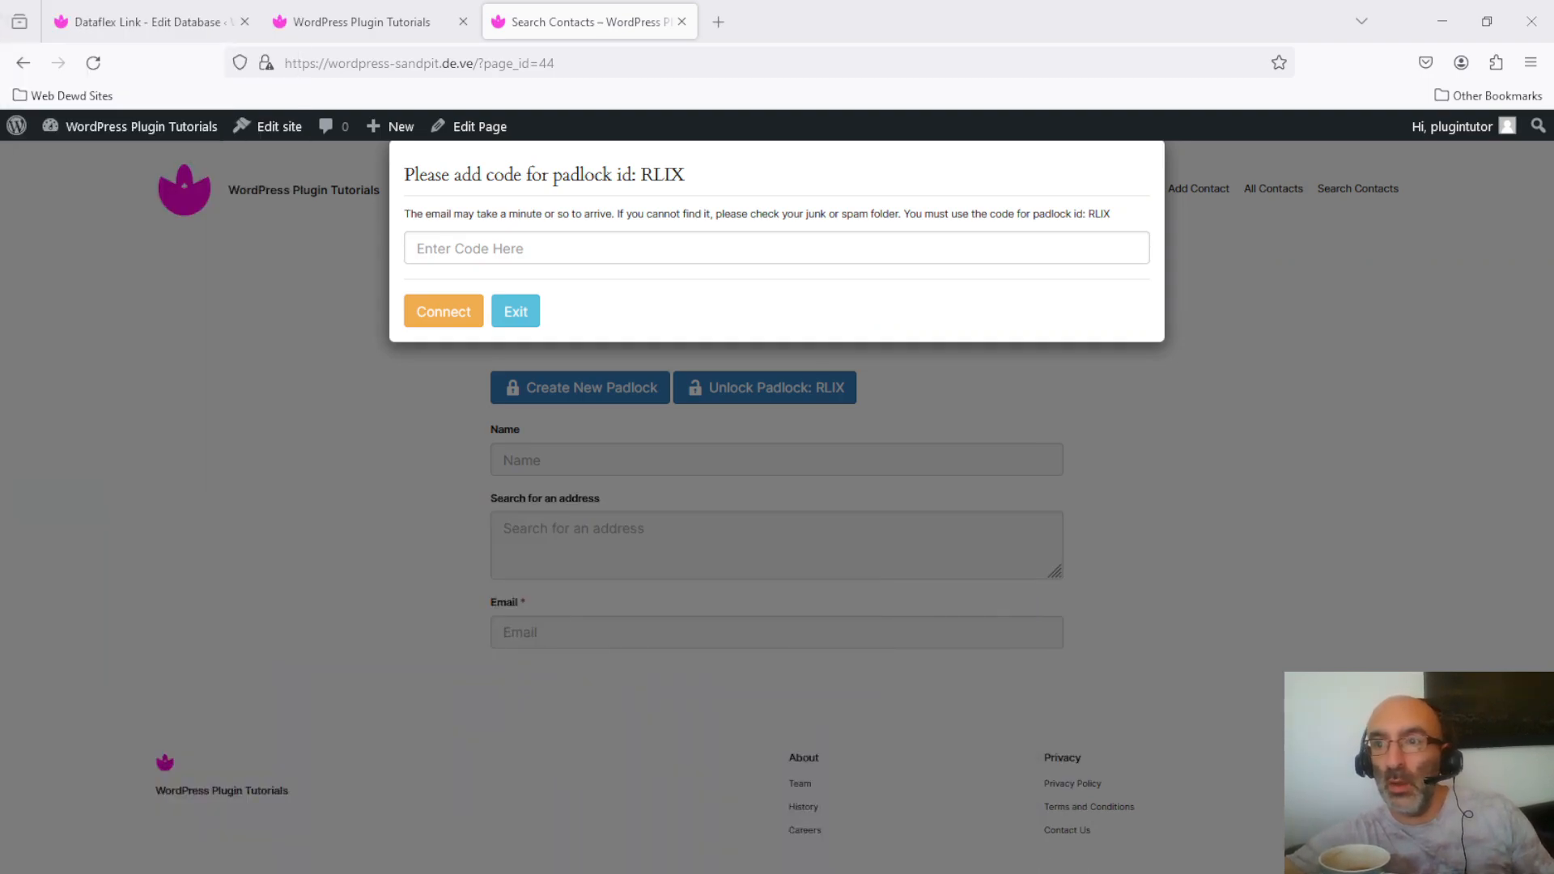
Step: Connect padlock RLIX with the pasted emailed code and enter john in the Name search field
{"action": "left_click", "coordinate": [676, 245]}
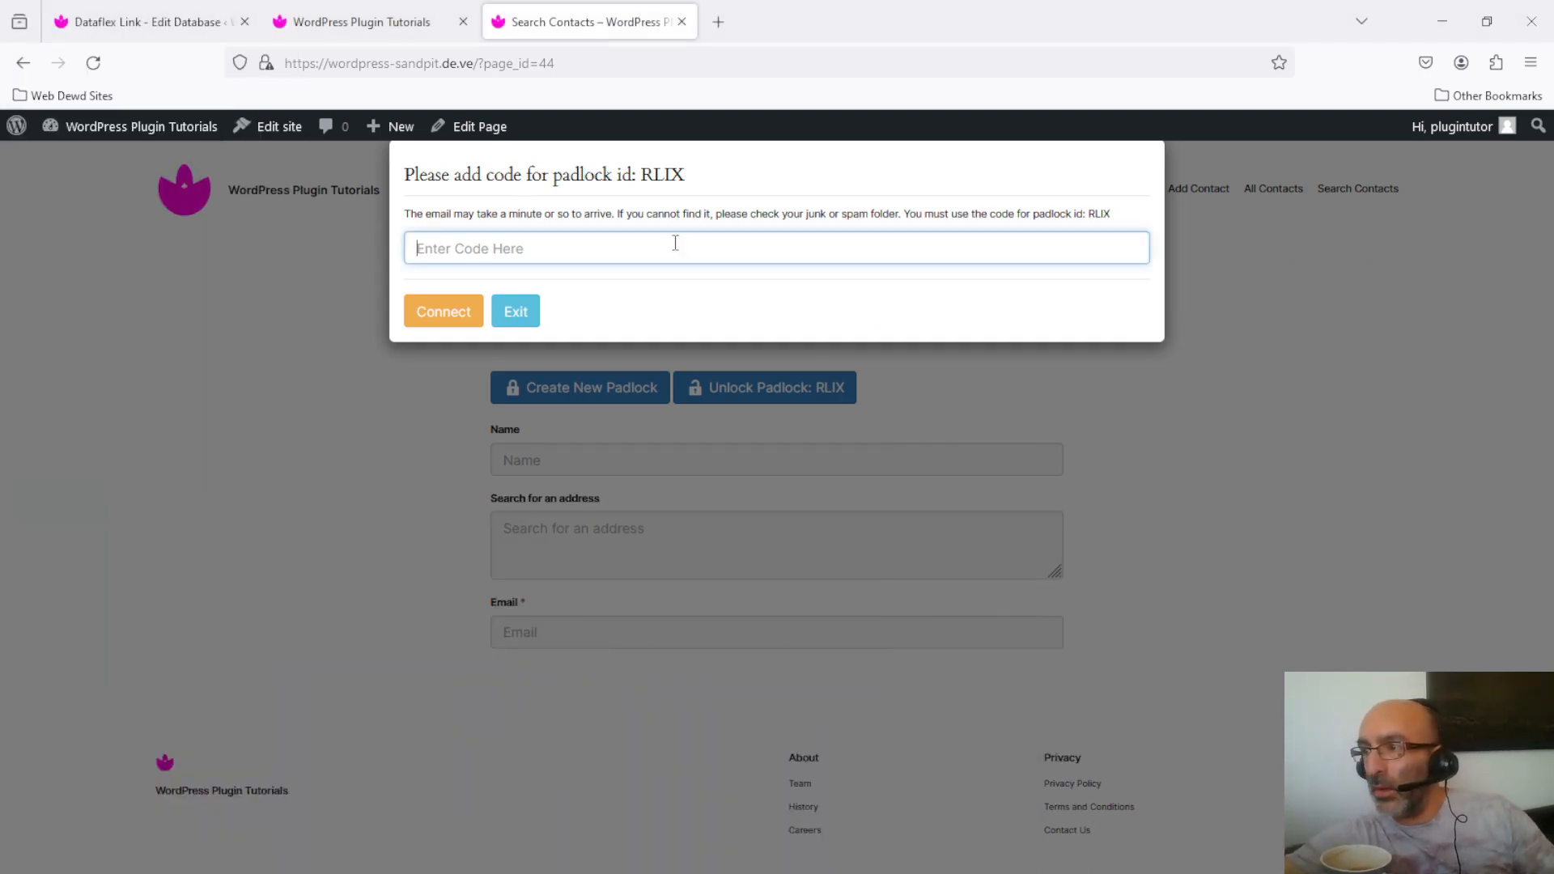
{"action": "left_click", "coordinate": [436, 316]}
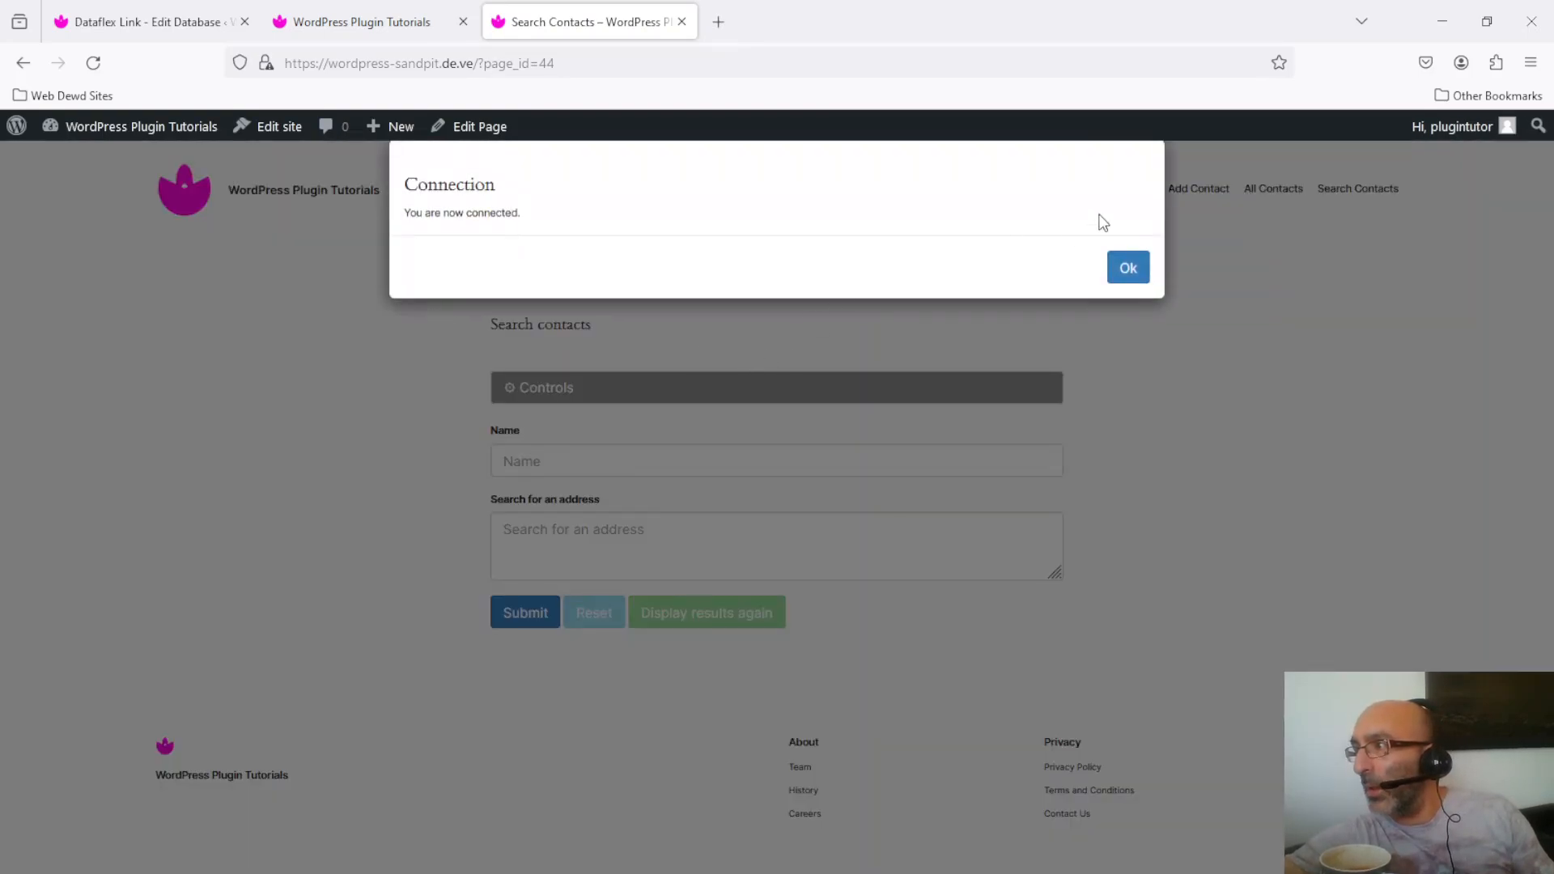
{"action": "left_click", "coordinate": [1125, 266]}
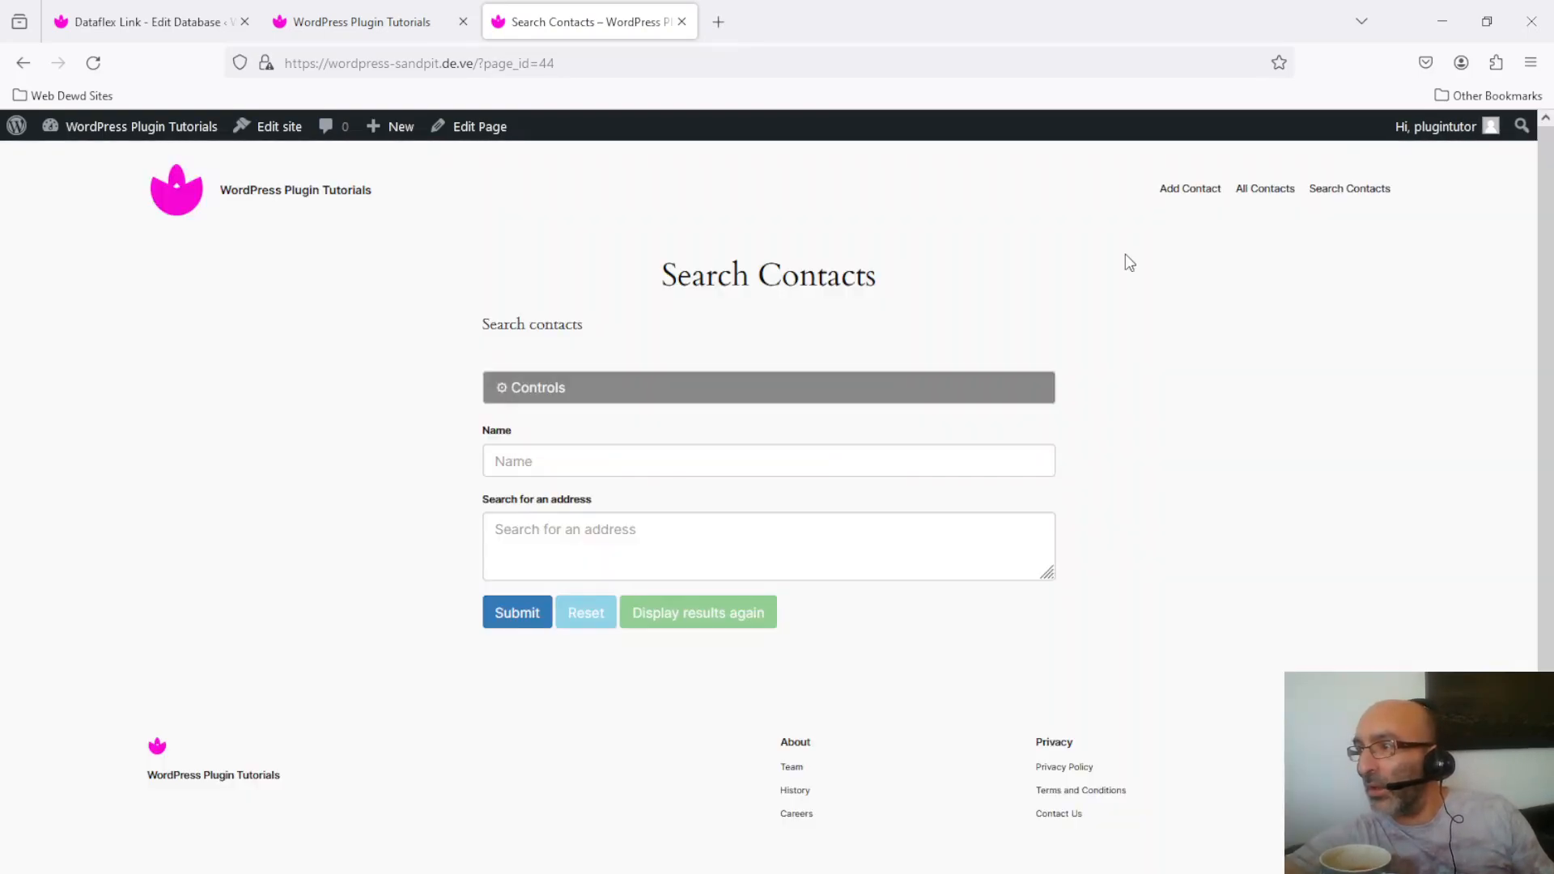
{"action": "left_click", "coordinate": [703, 456]}
{"action": "type", "text": "john"}
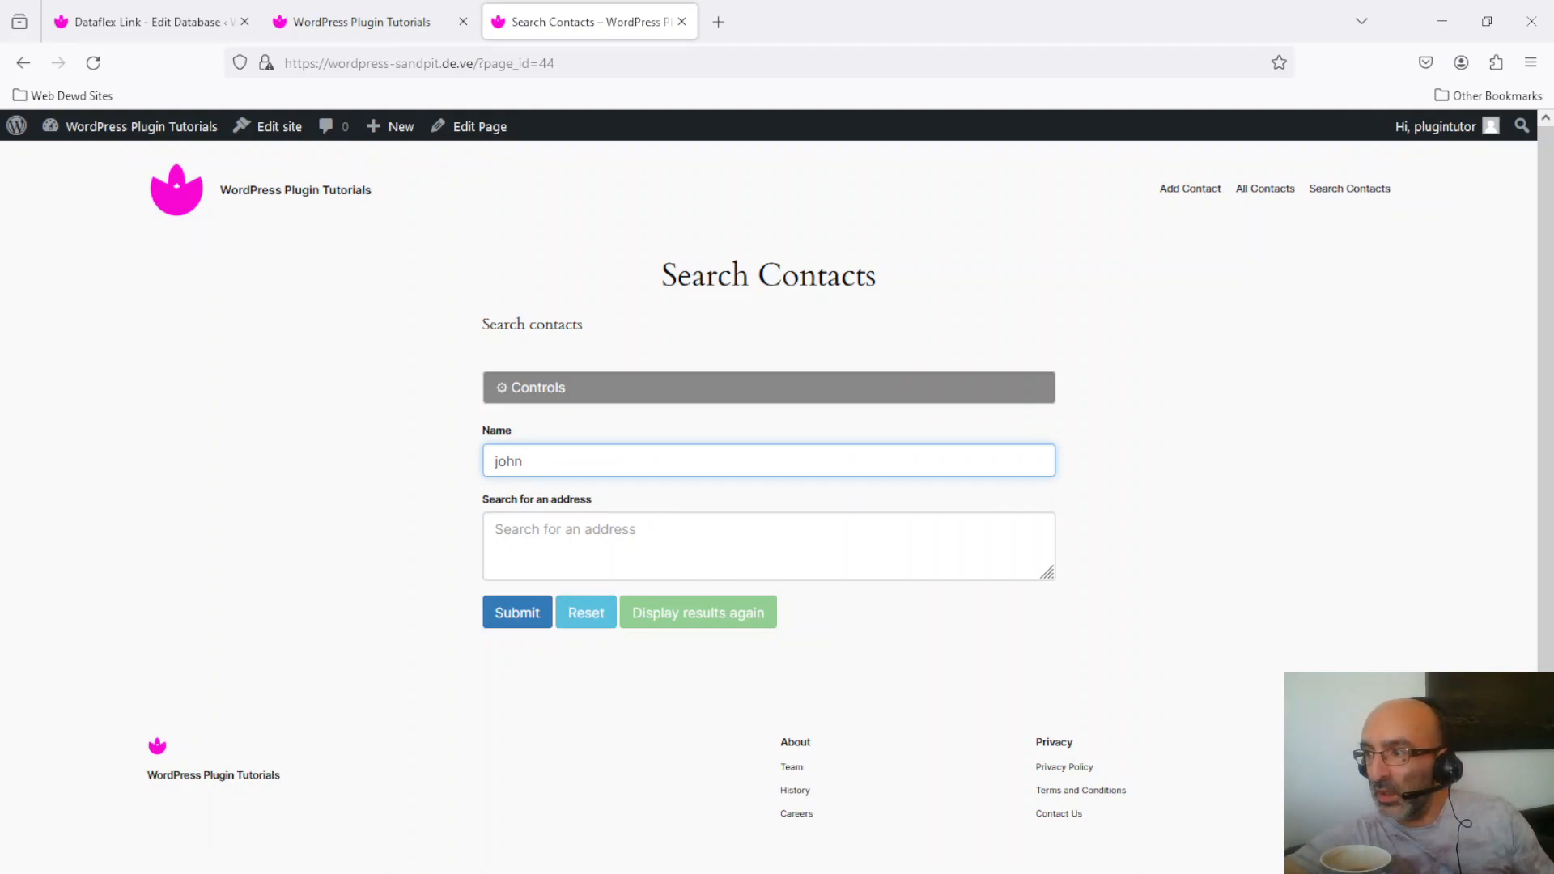
Step: Search contacts for john, close the three results, and expand the Controls panel
{"action": "left_click", "coordinate": [523, 628]}
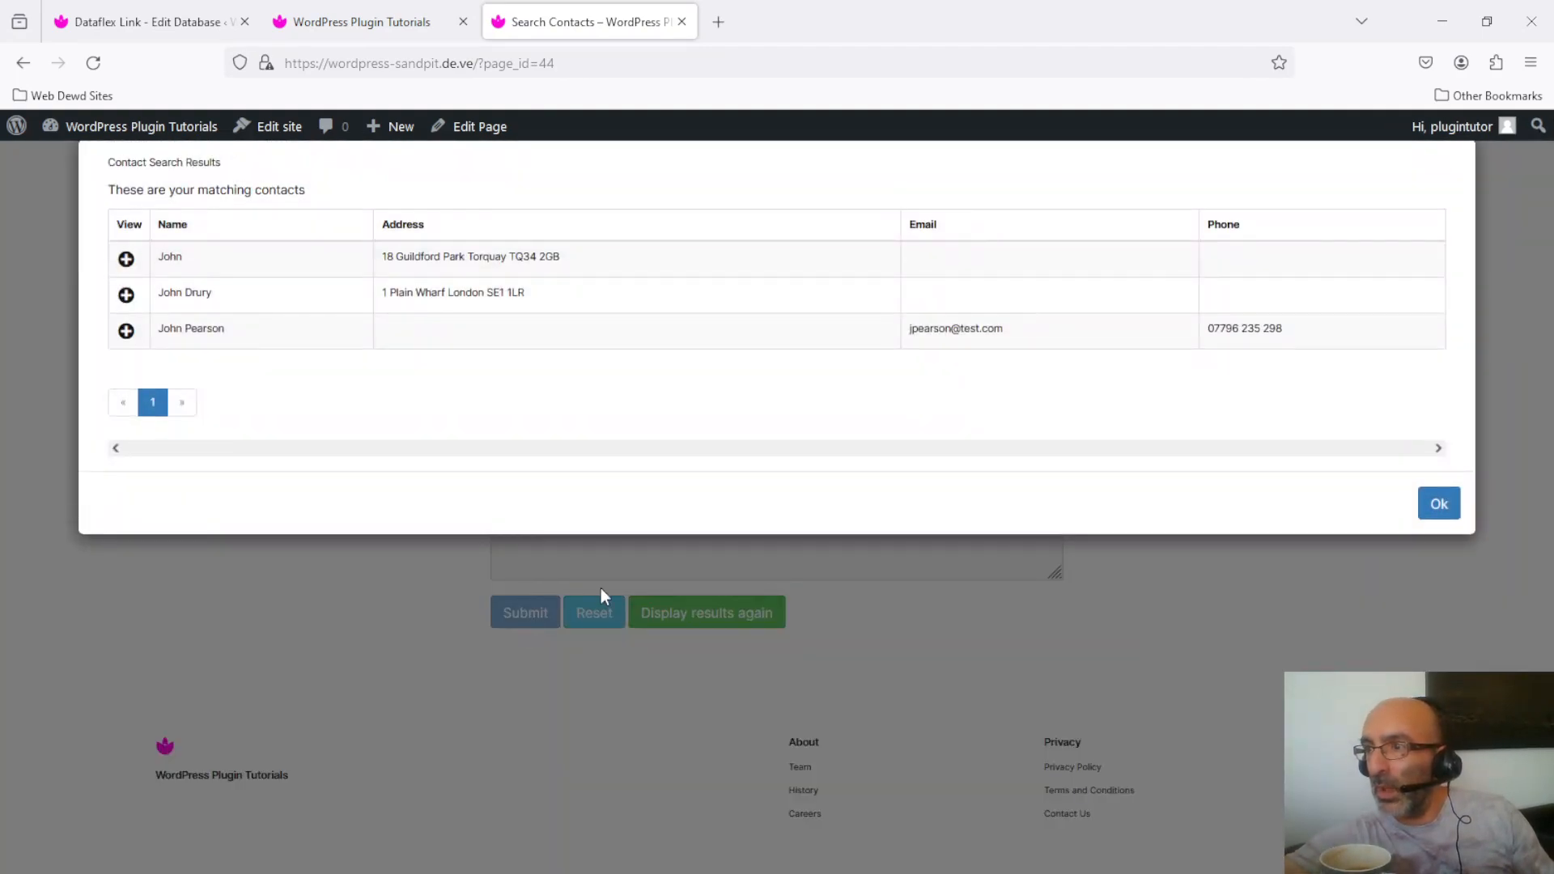
{"action": "left_click", "coordinate": [1439, 510]}
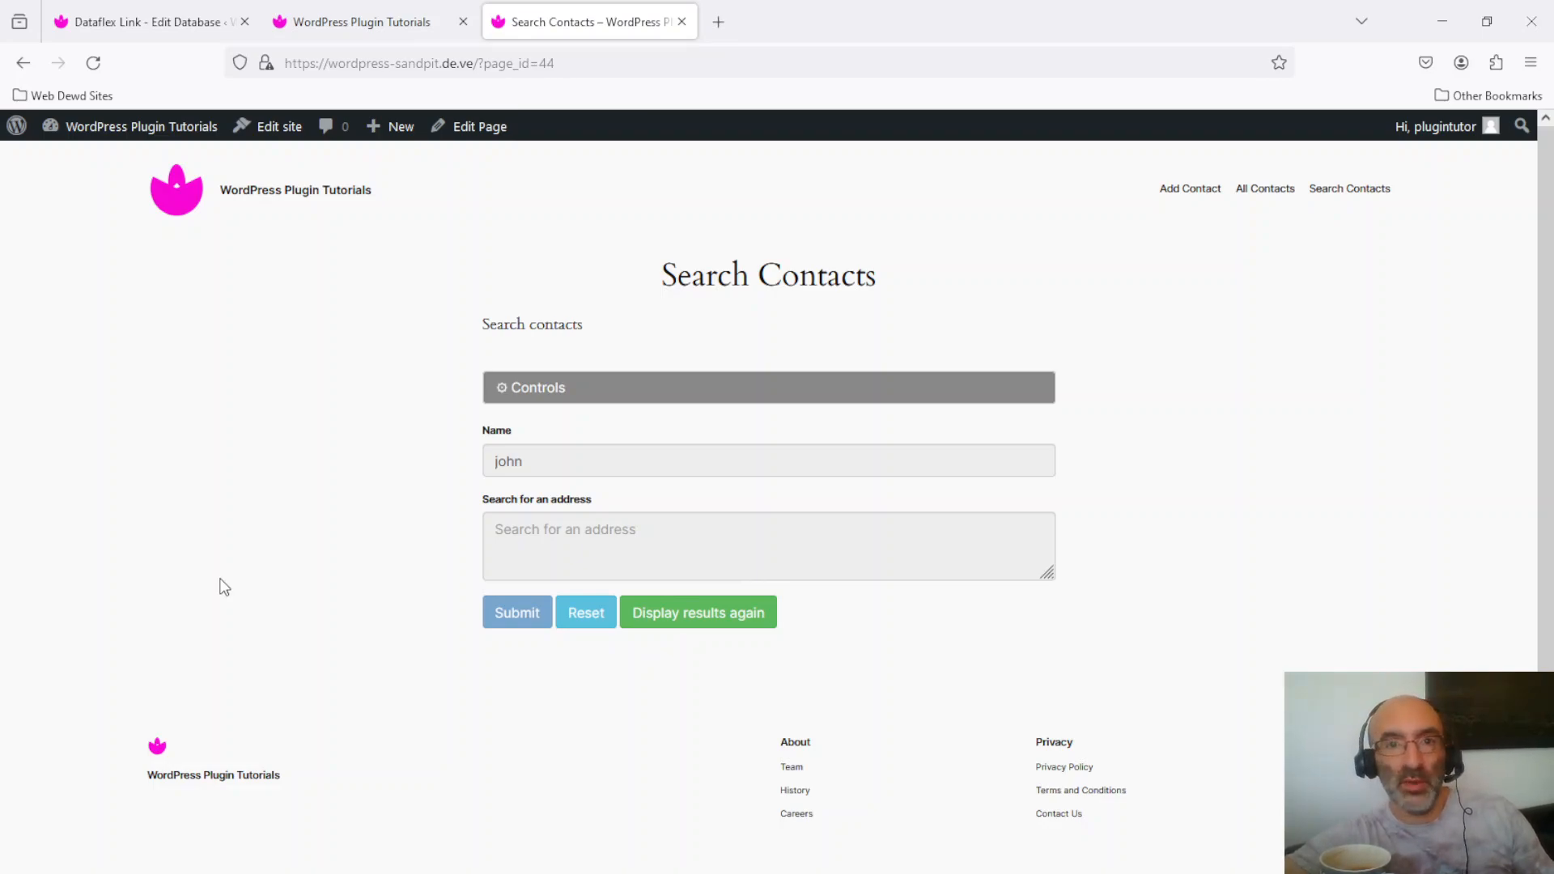
{"action": "left_click", "coordinate": [630, 396]}
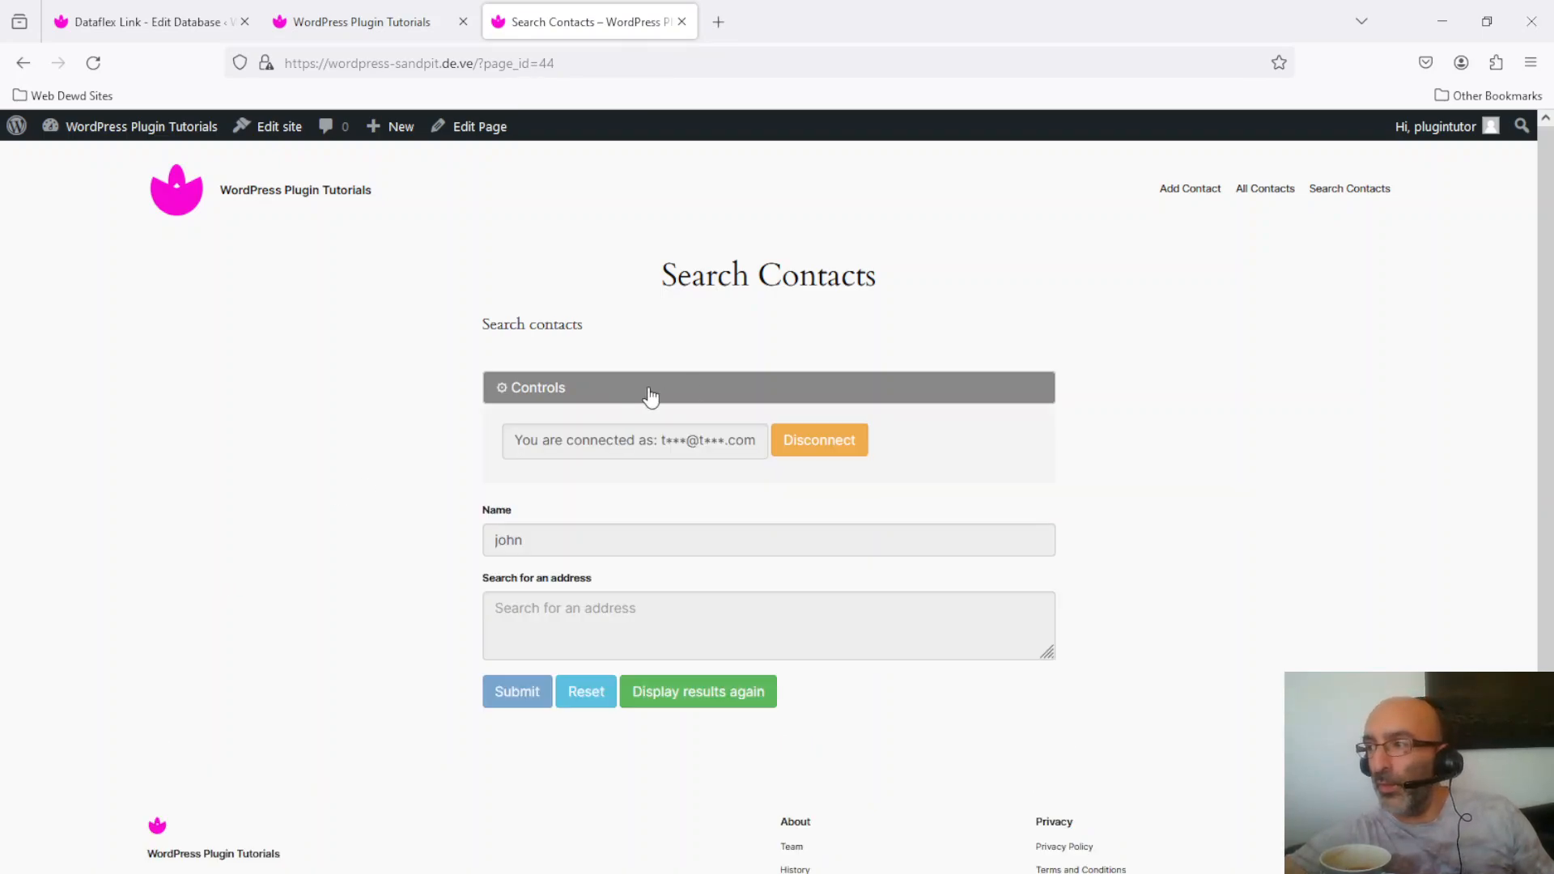
Step: Disconnect the current padlock user and request a new padlock code for a different e-mail address
{"action": "left_click", "coordinate": [835, 454]}
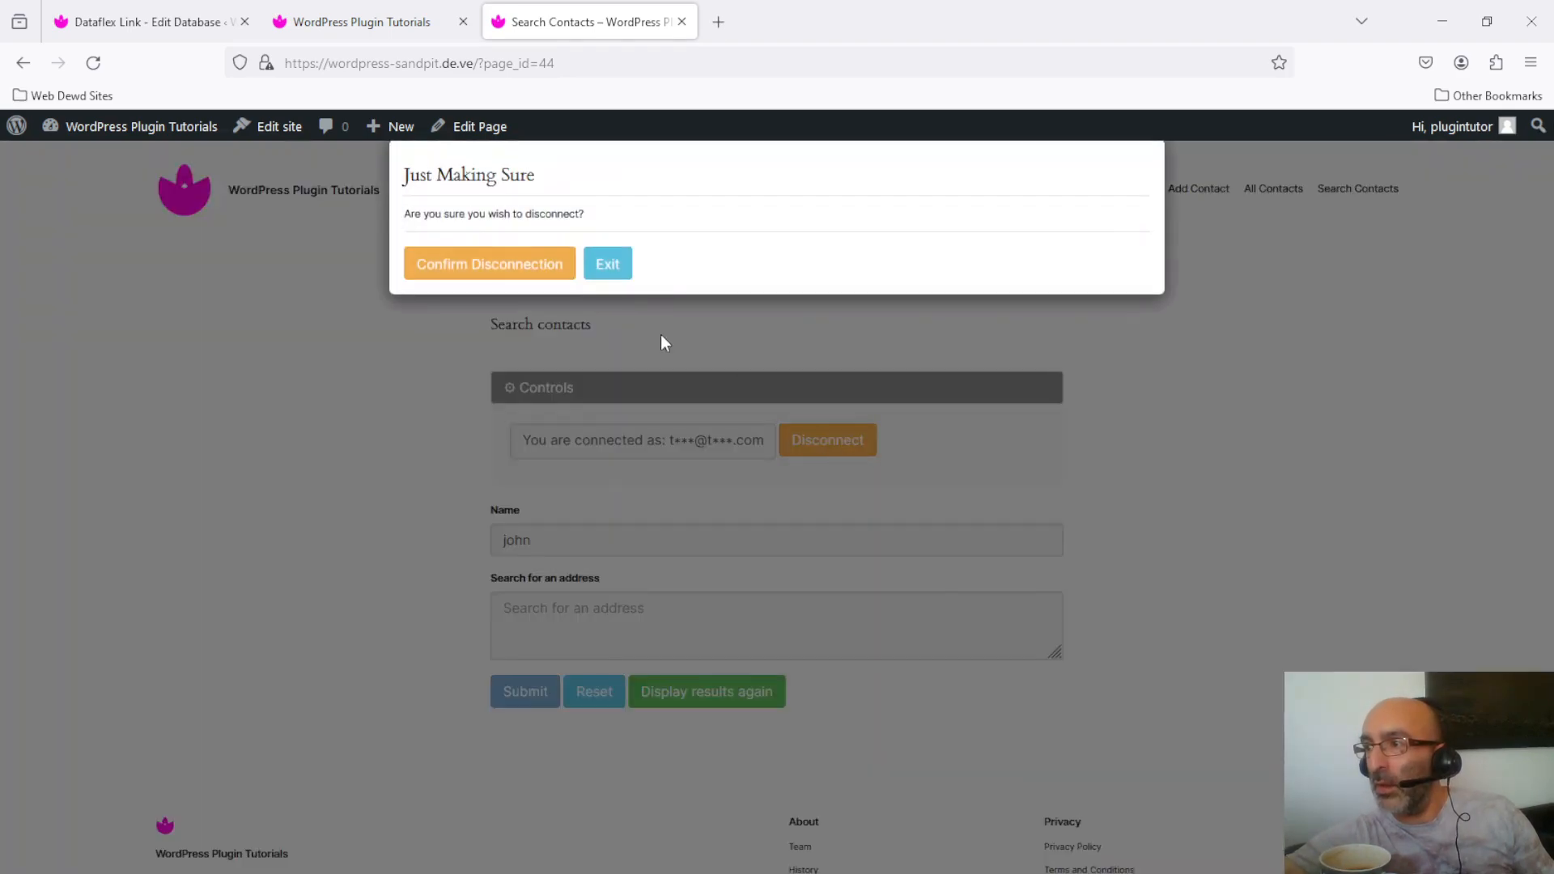
{"action": "left_click", "coordinate": [511, 264]}
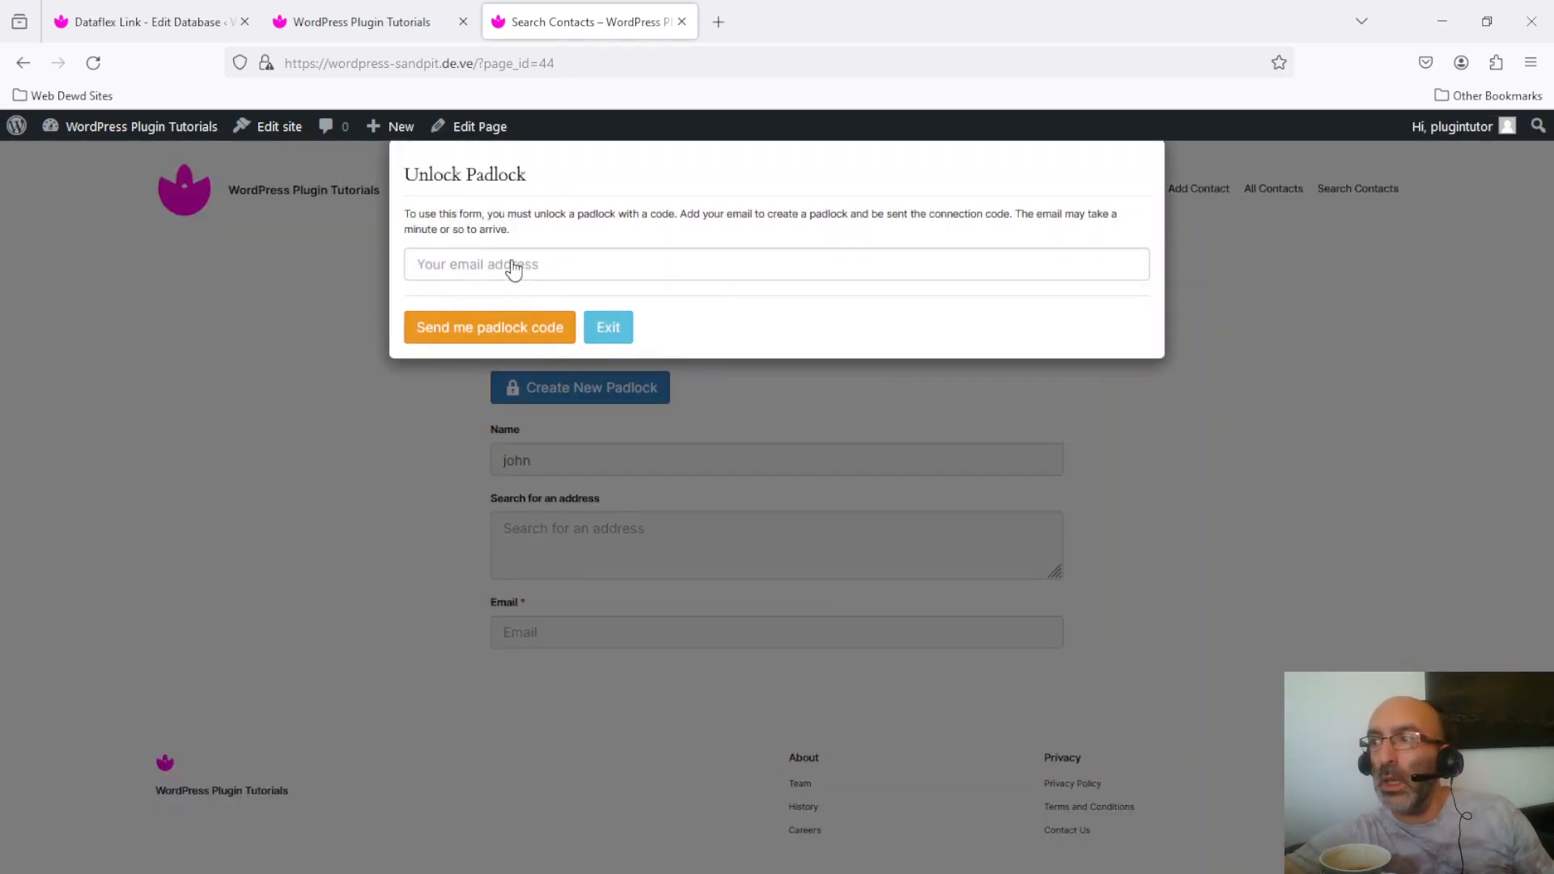
{"action": "left_click", "coordinate": [711, 266]}
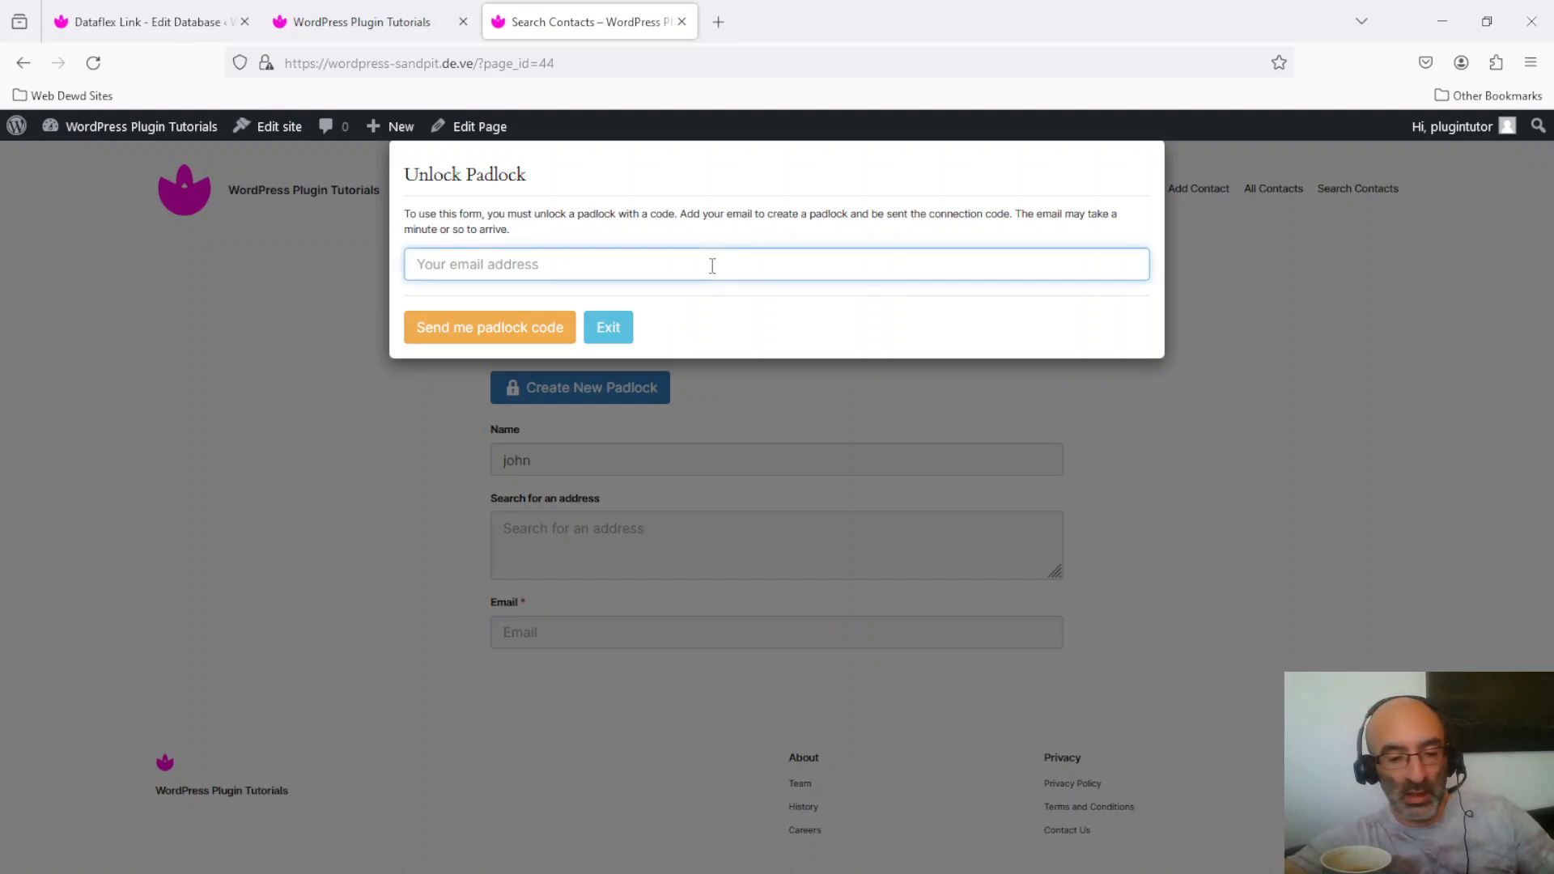
{"action": "type", "text": "pau"}
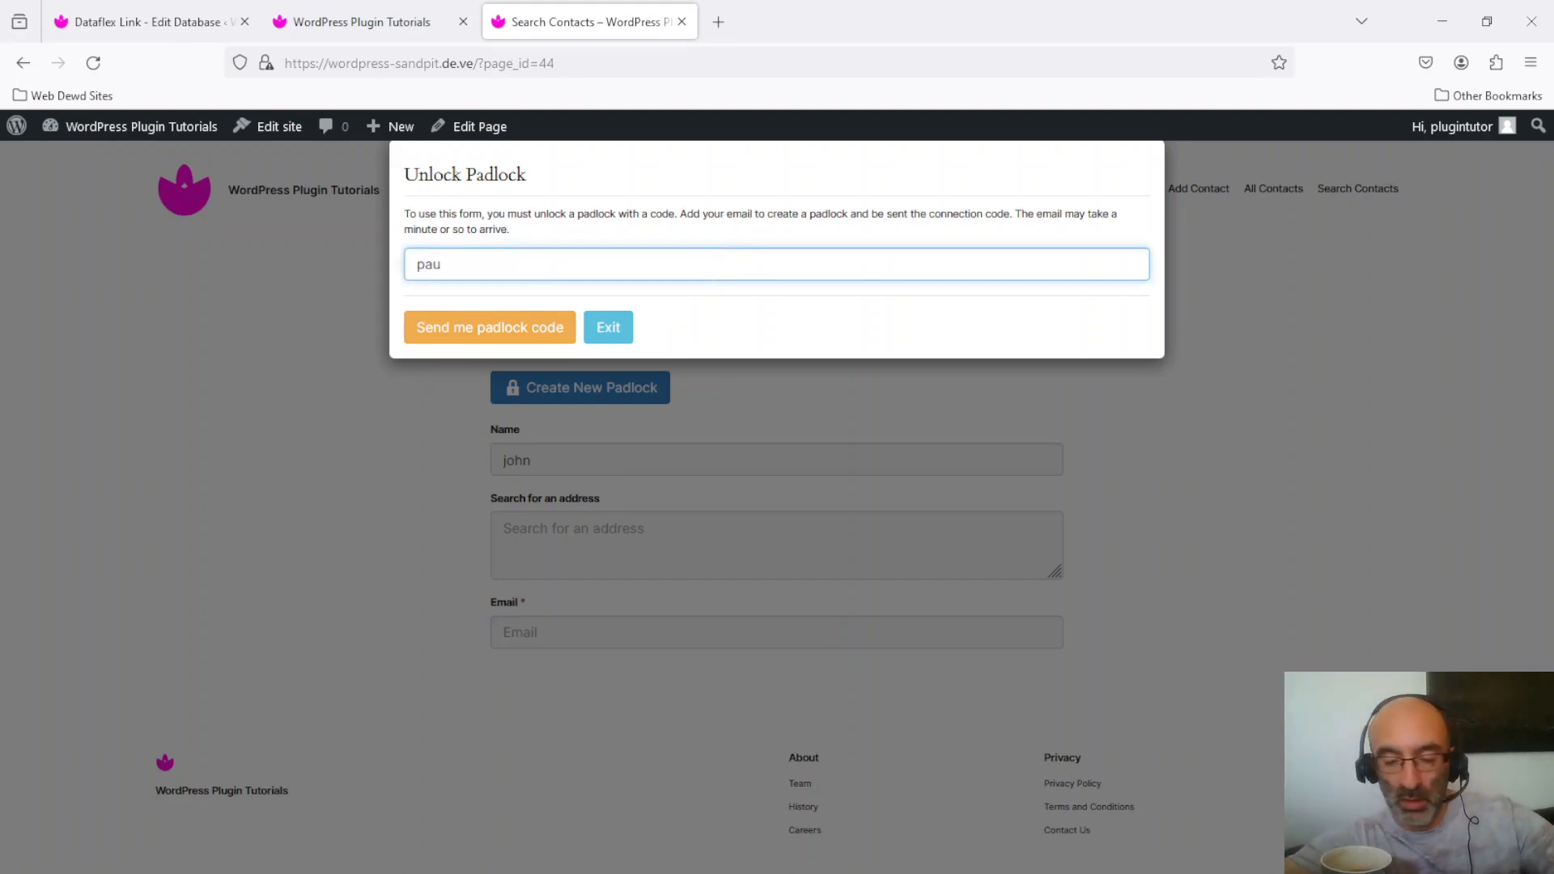
{"action": "type", "text": "l@test.com"}
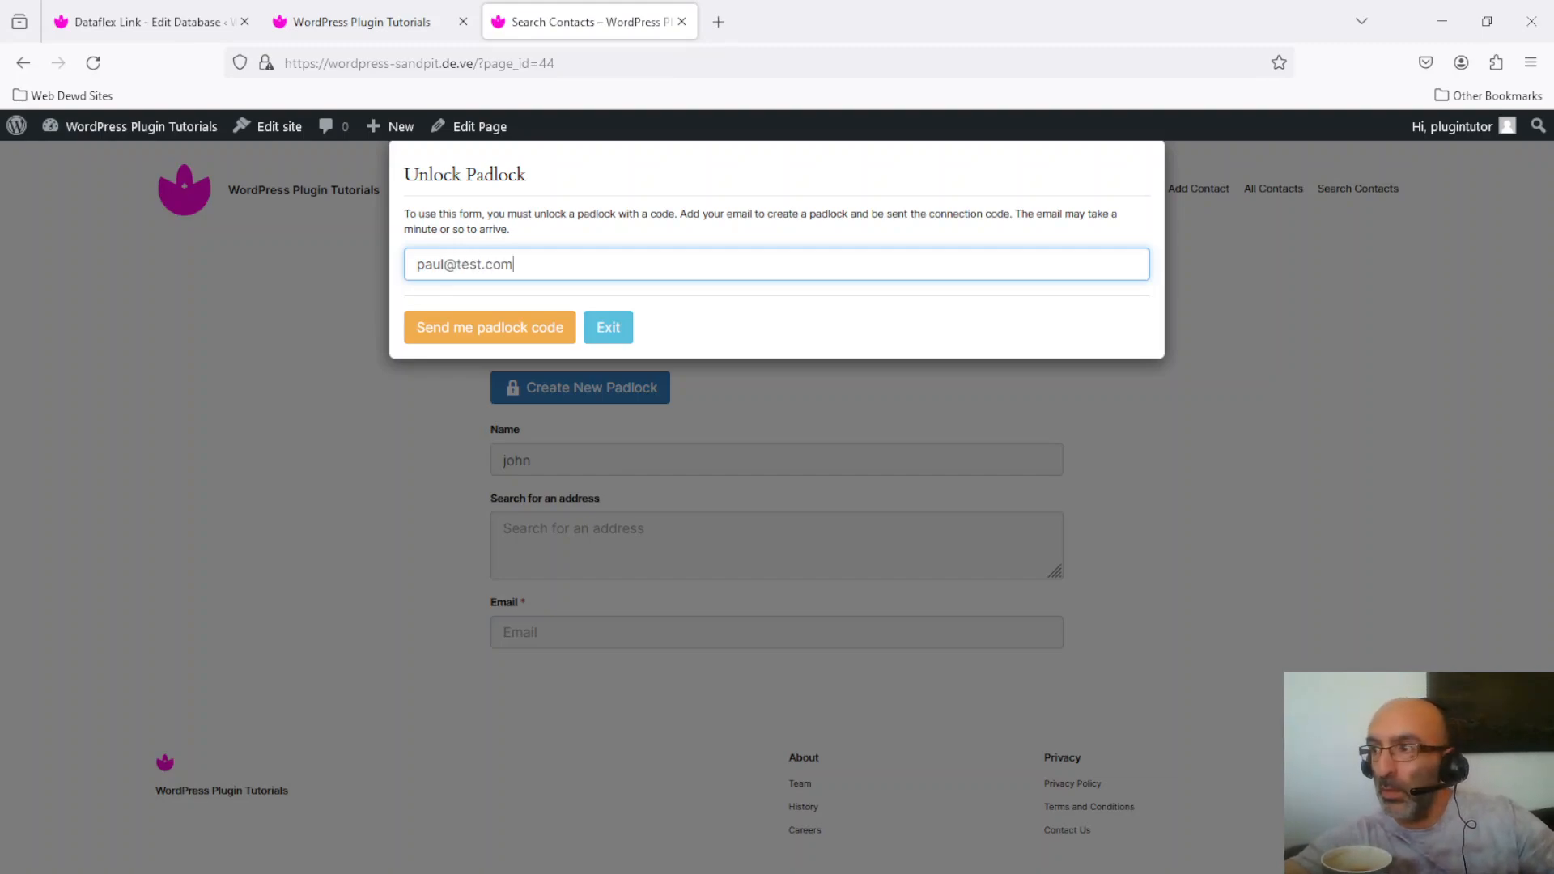
{"action": "left_click", "coordinate": [509, 333]}
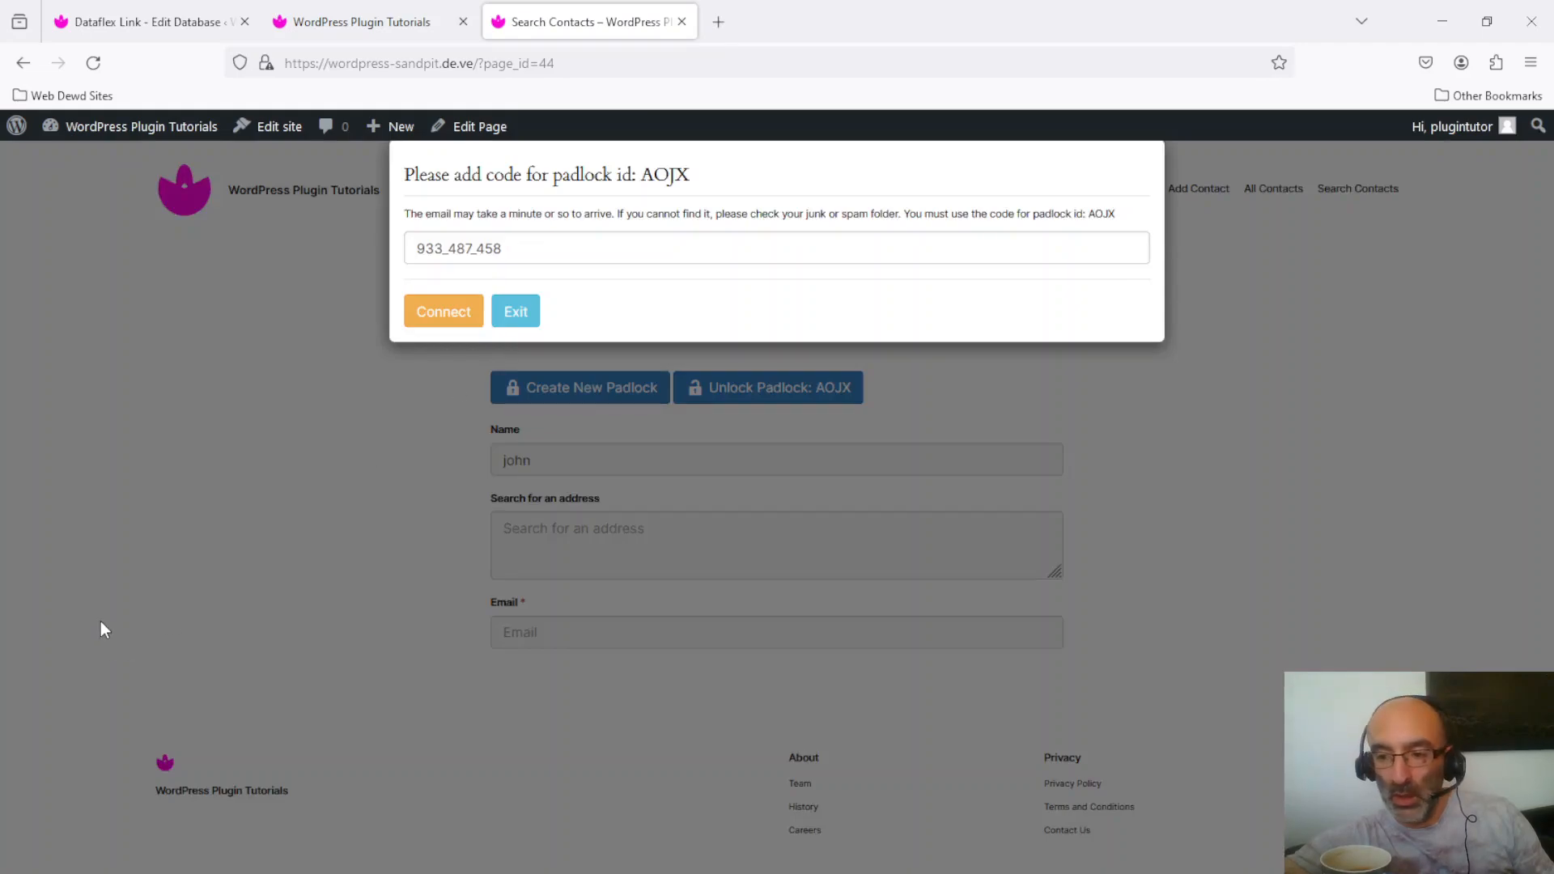
{"action": "left_click_drag", "start_coordinate": [0, 121], "coordinate": [283, 2]}
{"action": "left_click", "coordinate": [275, 93]}
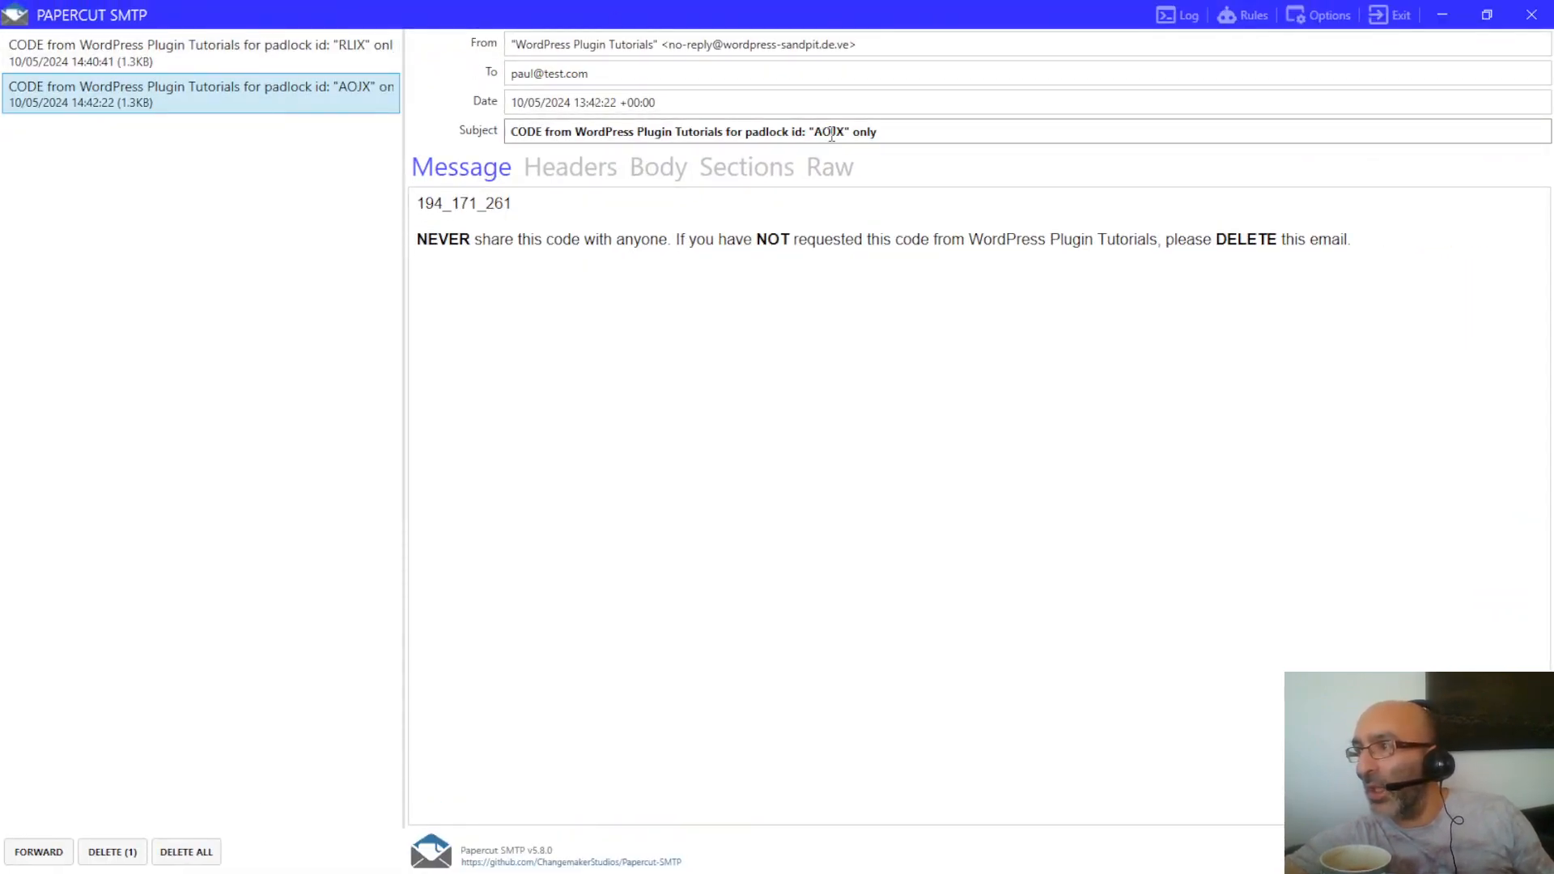
{"action": "left_click_drag", "start_coordinate": [515, 204], "coordinate": [427, 221]}
{"action": "key", "text": "ctrl+c"}
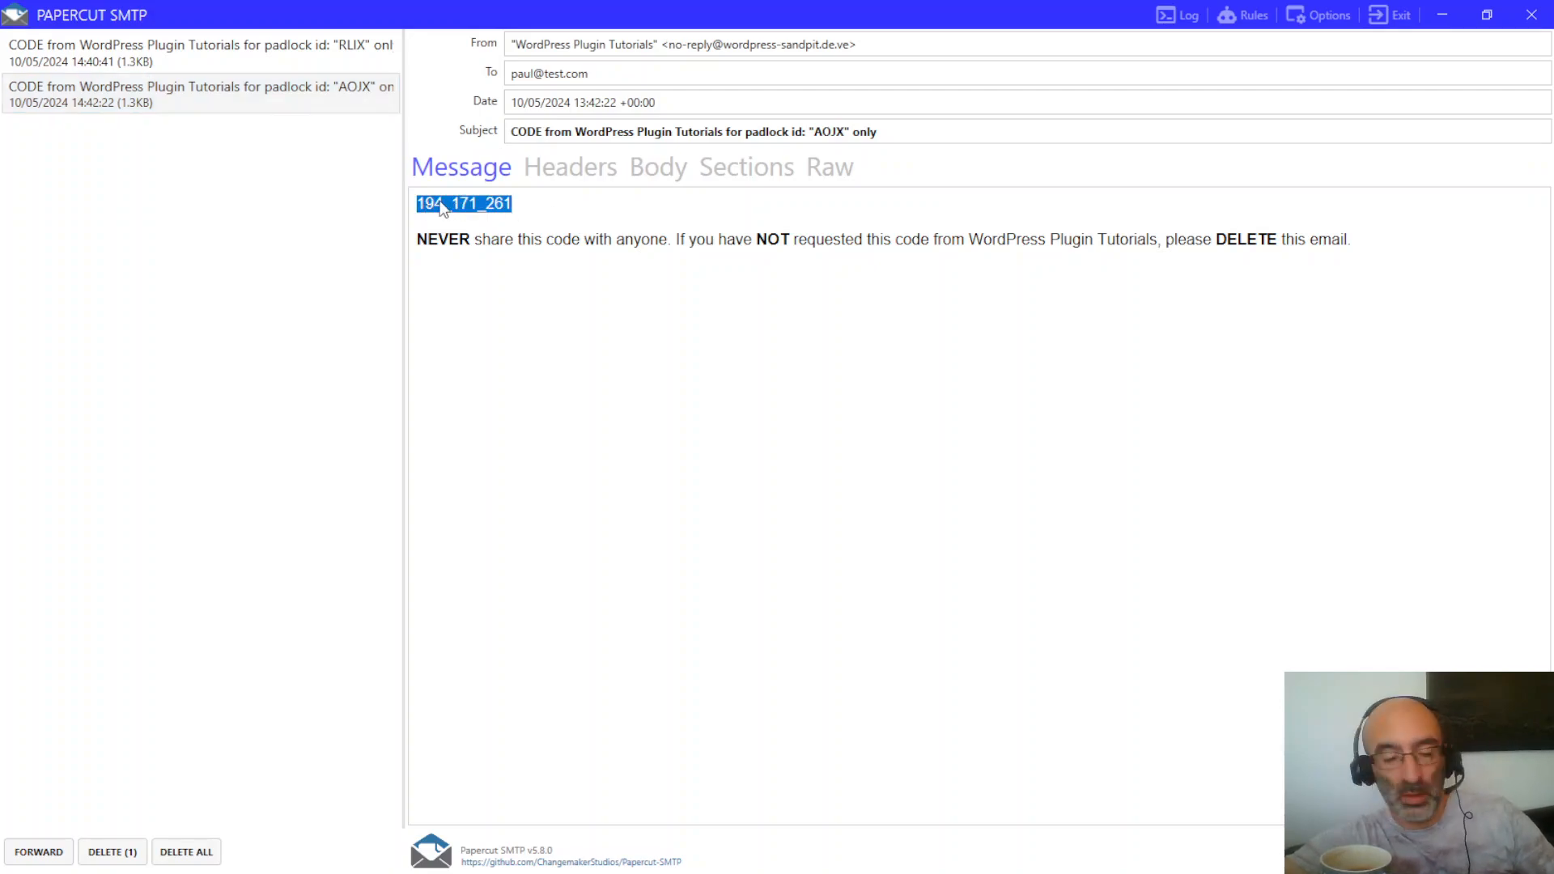
{"action": "left_click", "coordinate": [1431, 11]}
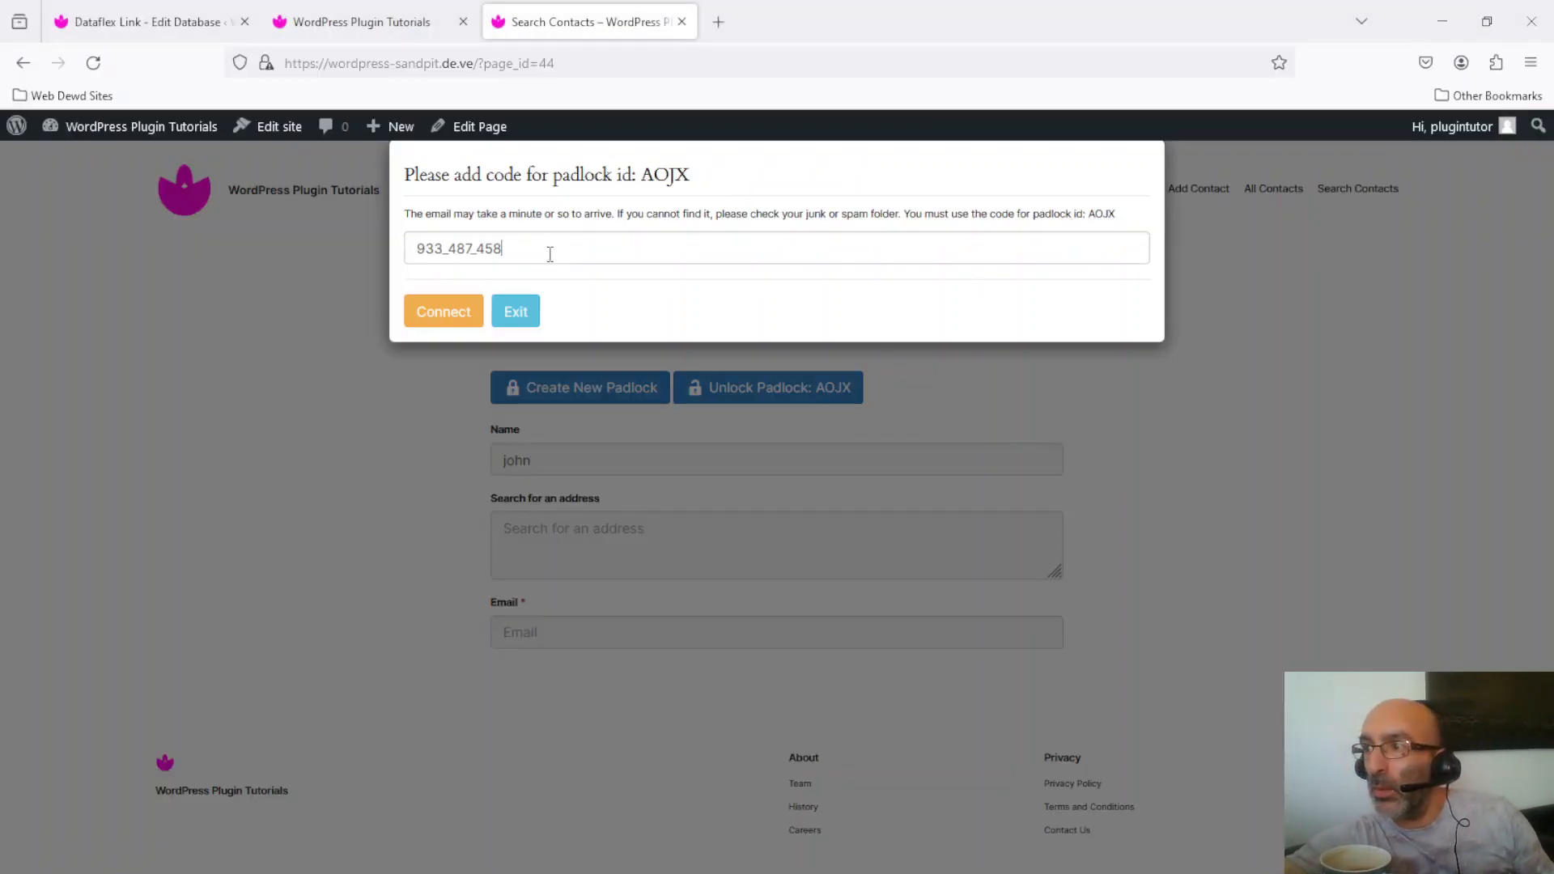
Step: Replace the padlock field's code with the new emailed code and connect padlock AOJX
{"action": "left_click_drag", "start_coordinate": [549, 254], "coordinate": [396, 273]}
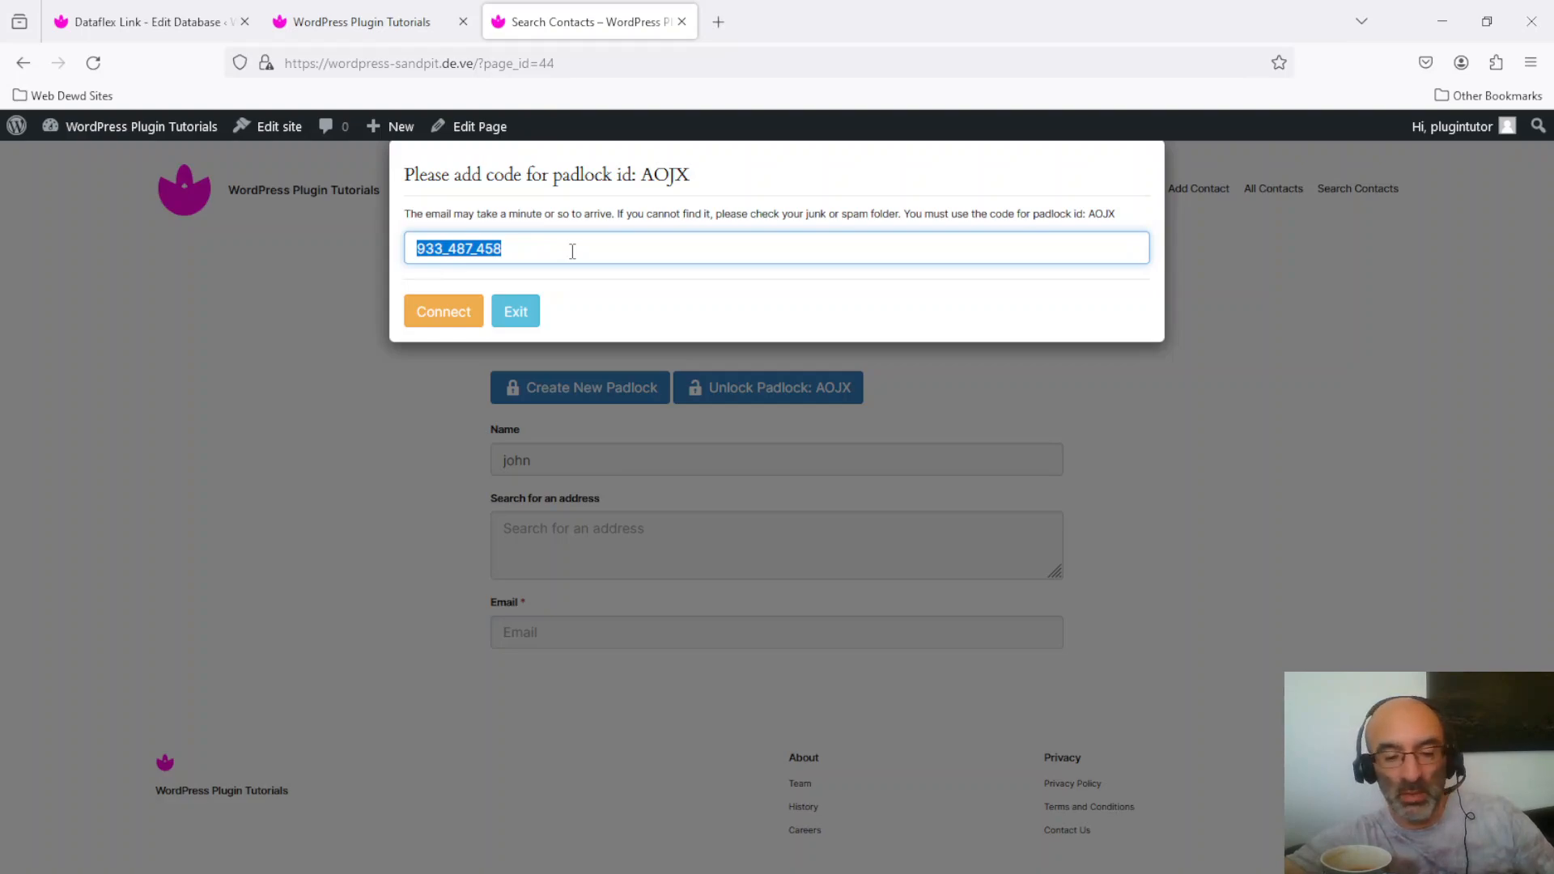
{"action": "key", "text": "ctrl+v"}
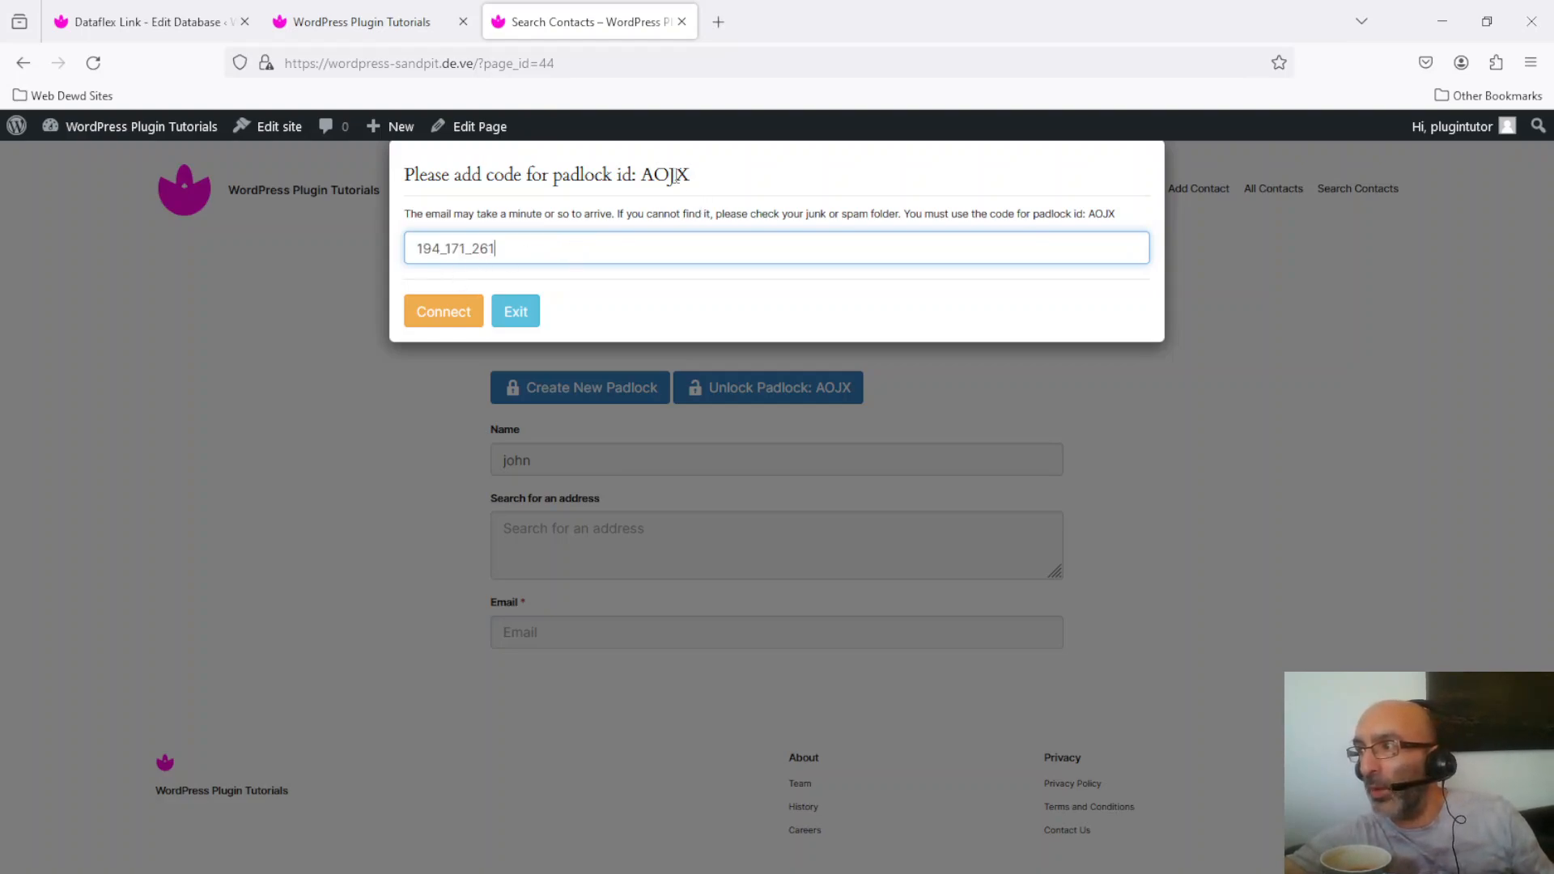
{"action": "left_click", "coordinate": [446, 311]}
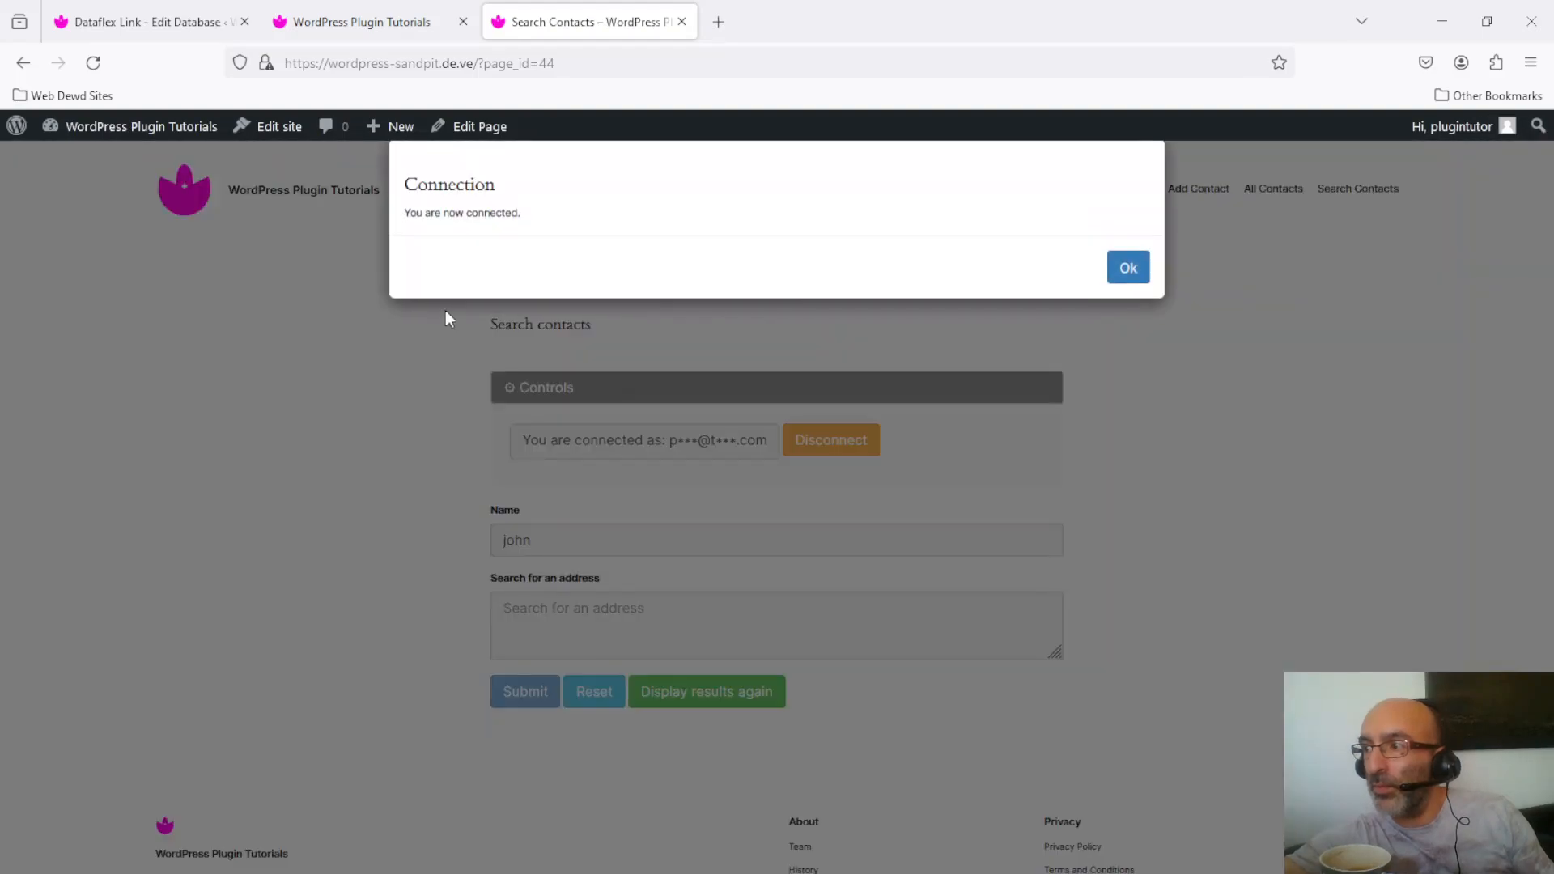
{"action": "left_click", "coordinate": [1129, 268]}
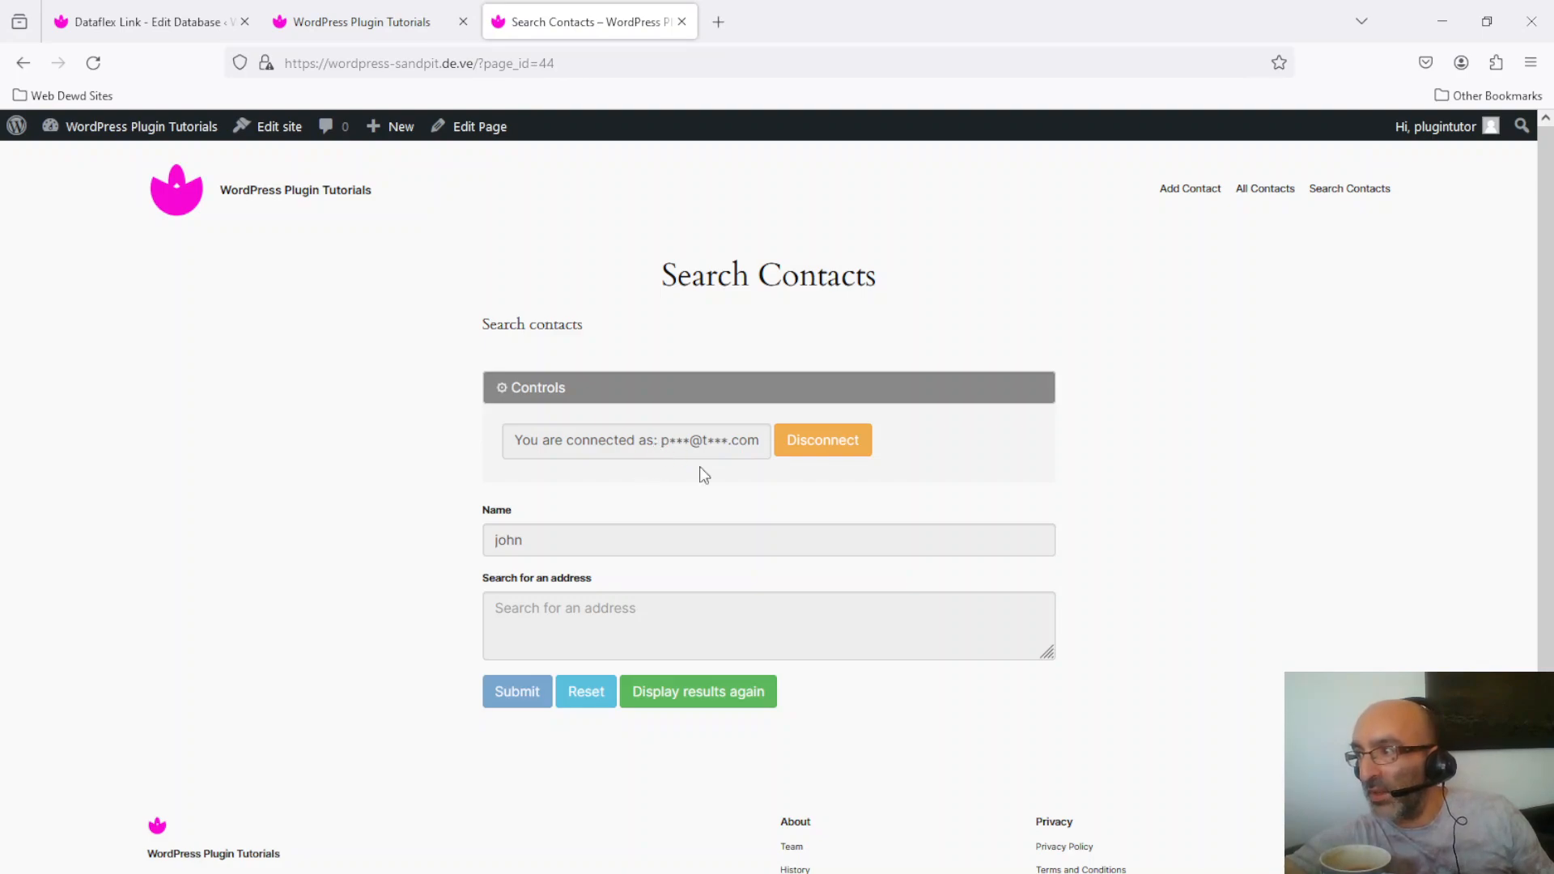
Step: Reset the search form and search for john as the second user, getting no matches
{"action": "left_click", "coordinate": [528, 394]}
{"action": "left_click", "coordinate": [601, 616]}
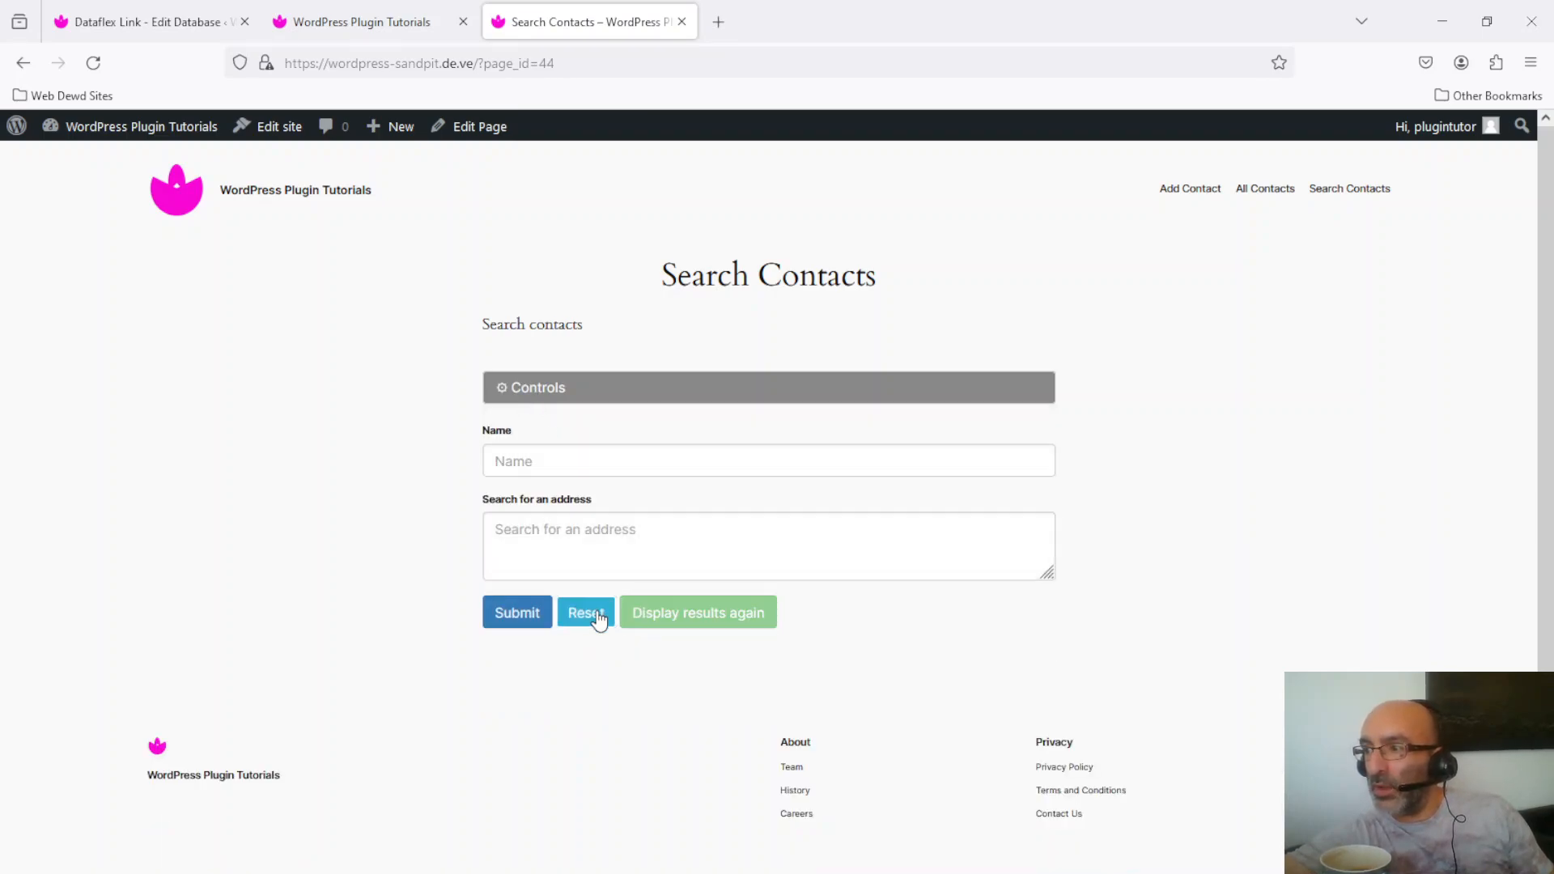
{"action": "left_click", "coordinate": [629, 460]}
{"action": "type", "text": "john"}
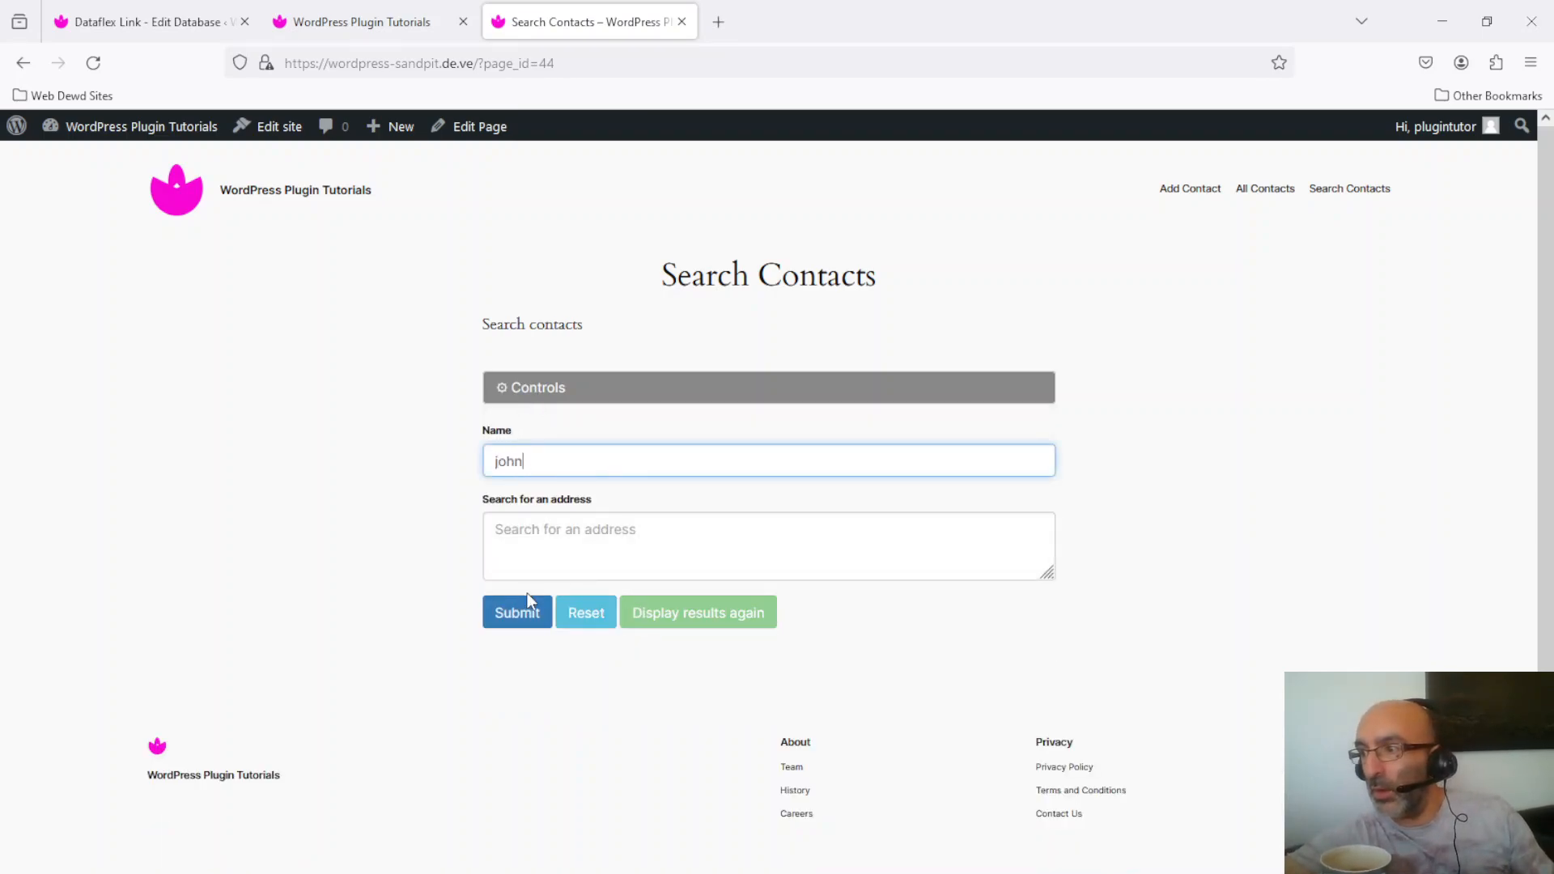
{"action": "left_click", "coordinate": [474, 634]}
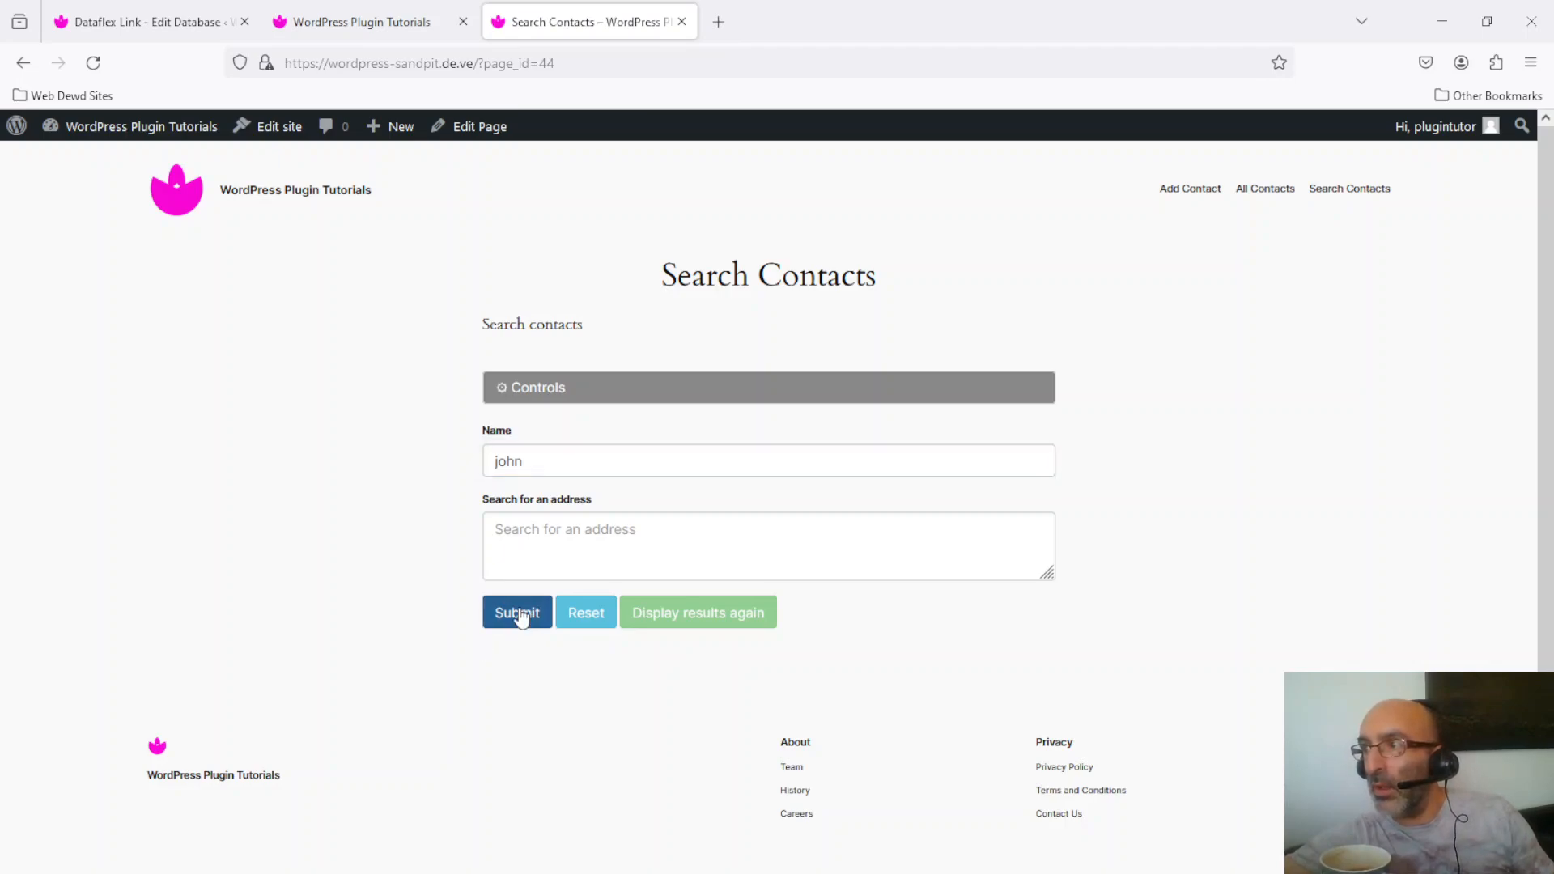
{"action": "left_click", "coordinate": [519, 615]}
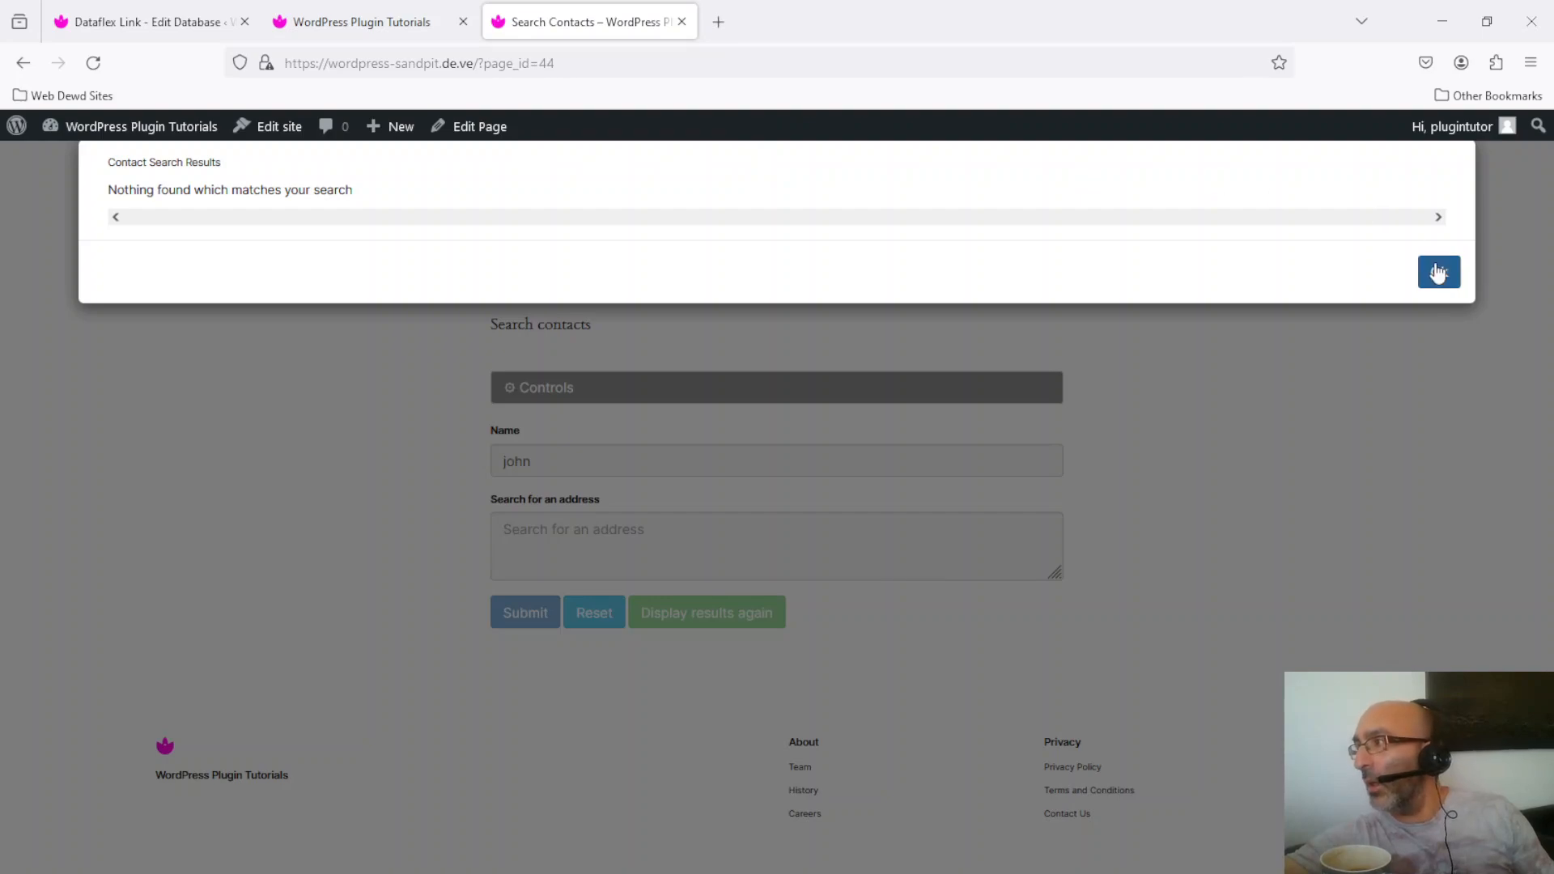
{"action": "left_click", "coordinate": [1438, 273]}
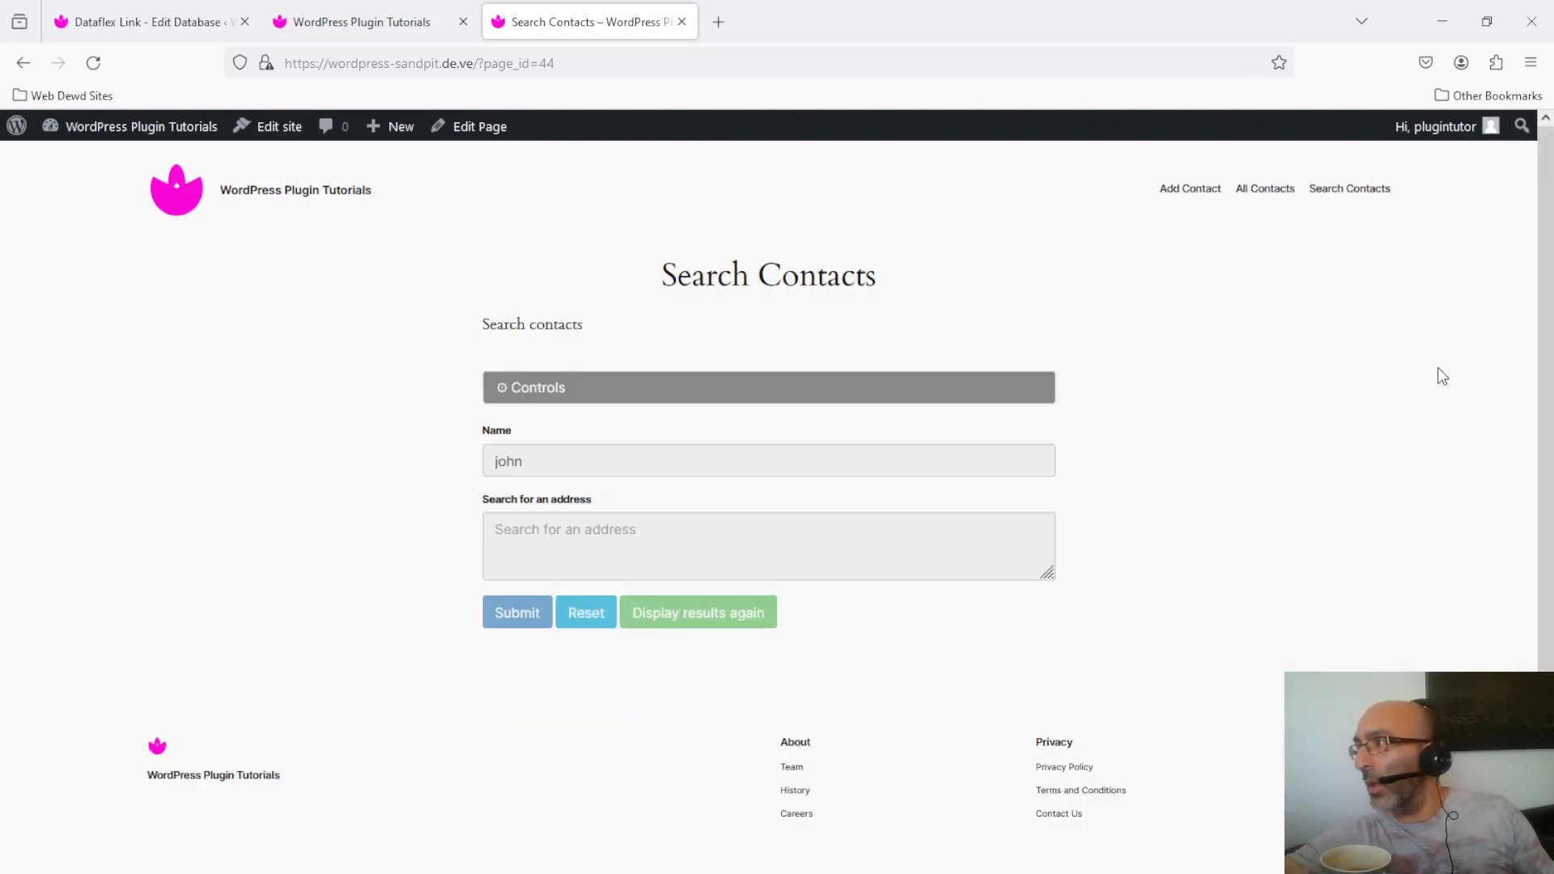
Step: Add a contact named Pet with a phone number and dismiss the thank-you confirmation
{"action": "left_click", "coordinate": [1192, 191]}
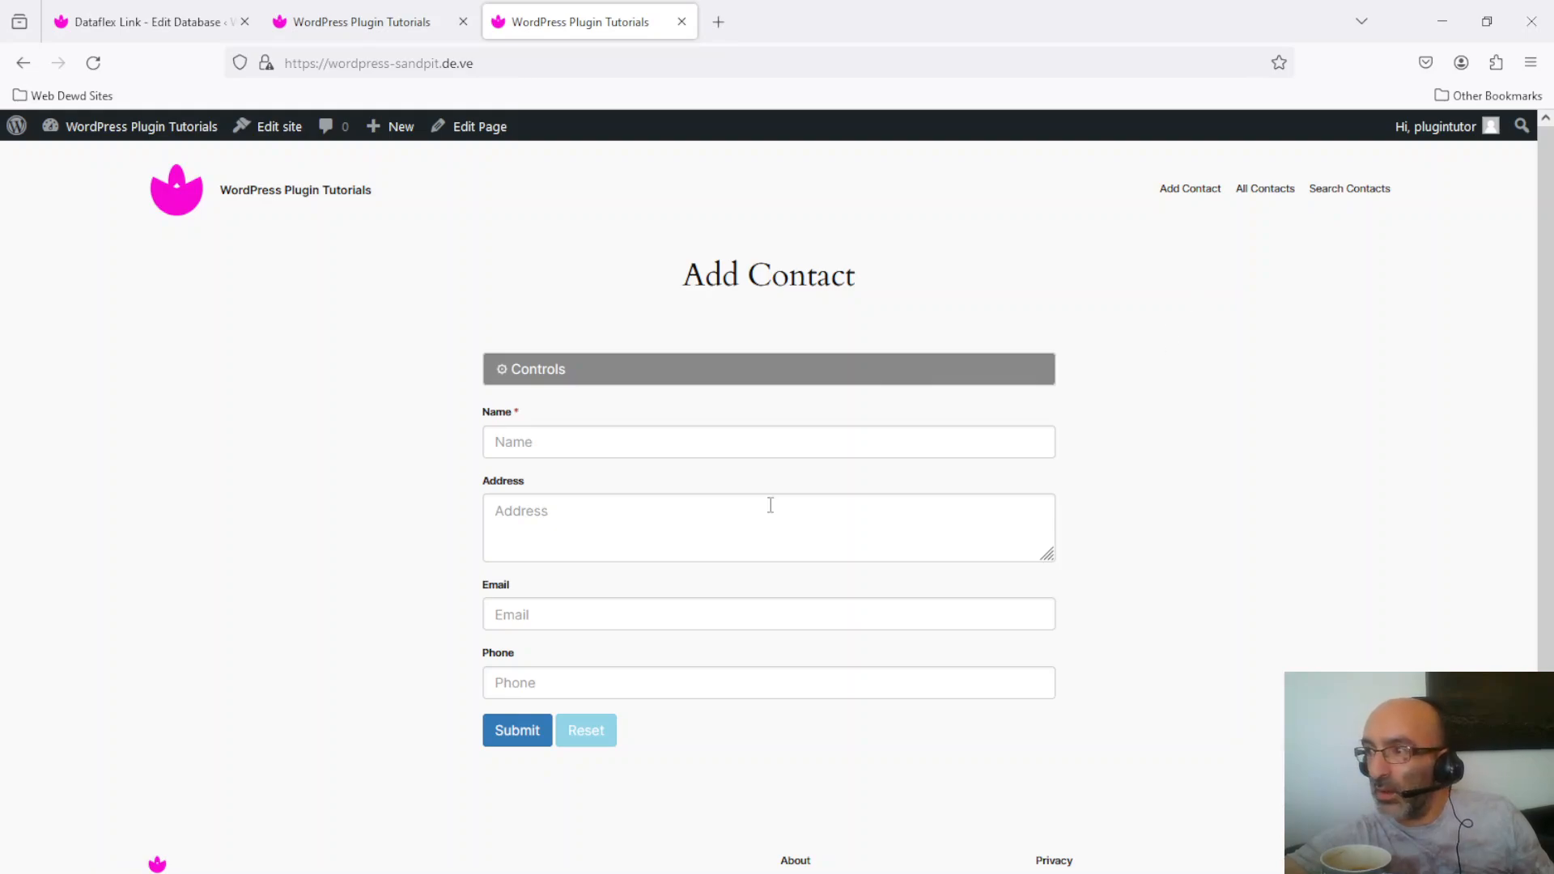
{"action": "left_click", "coordinate": [732, 441]}
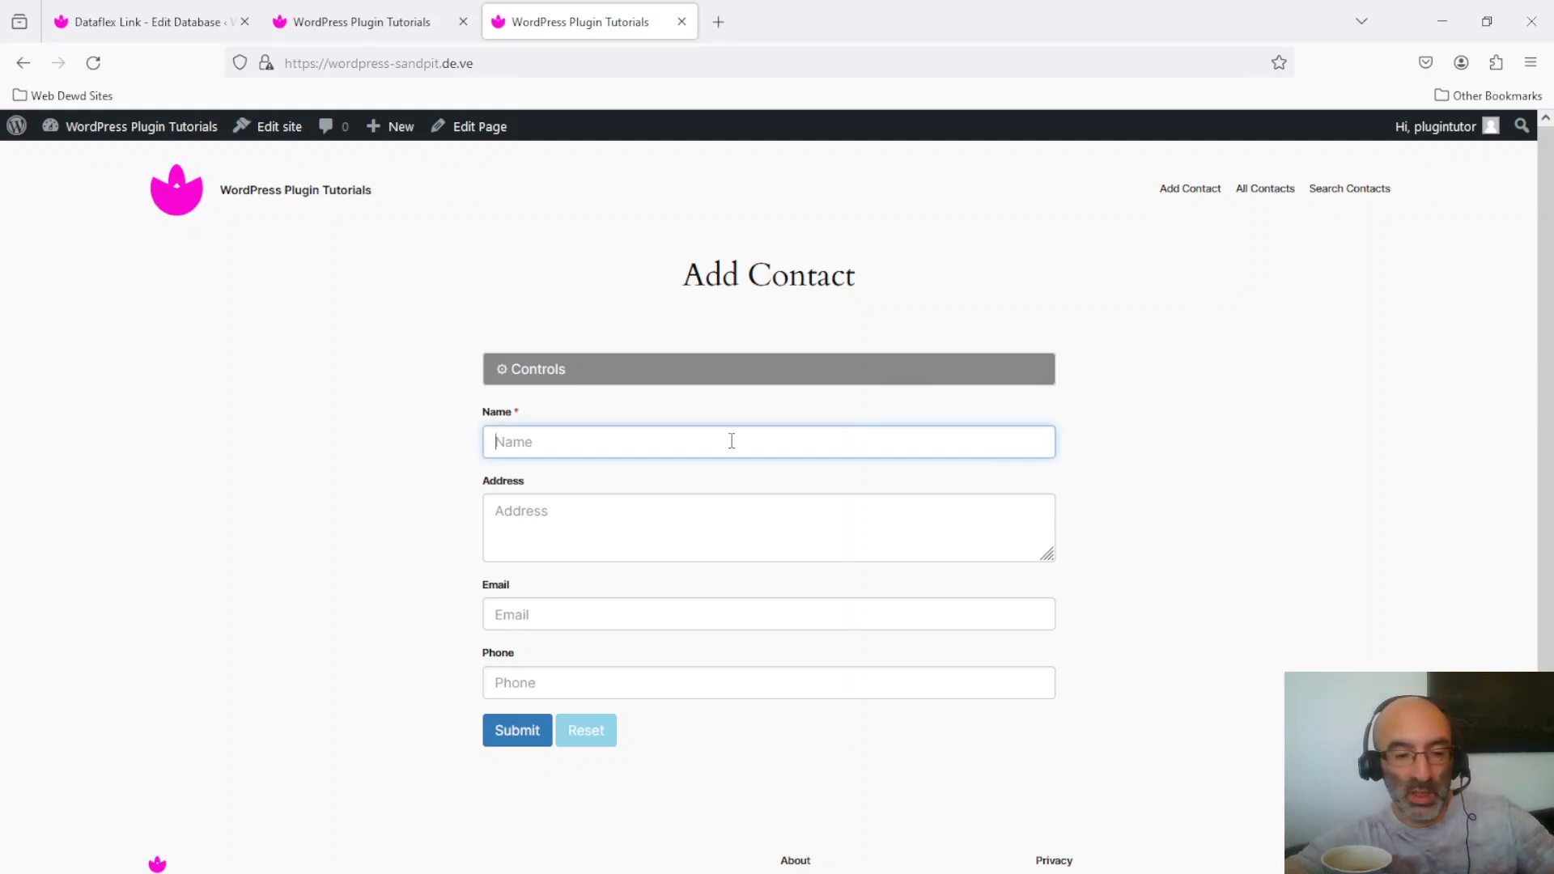
{"action": "type", "text": "Peter"}
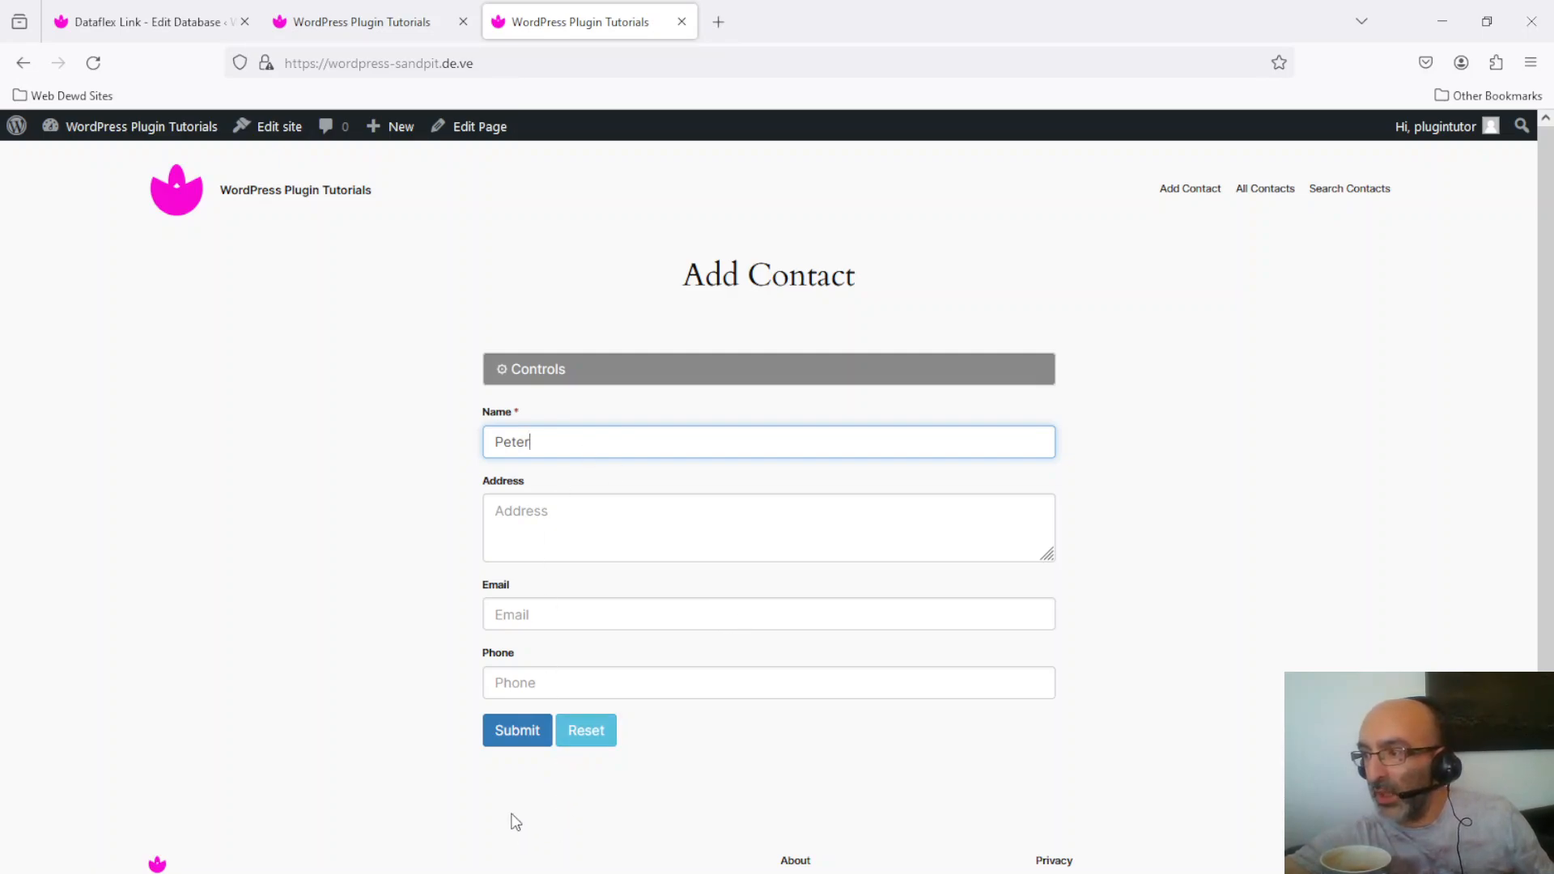
{"action": "left_click", "coordinate": [604, 680]}
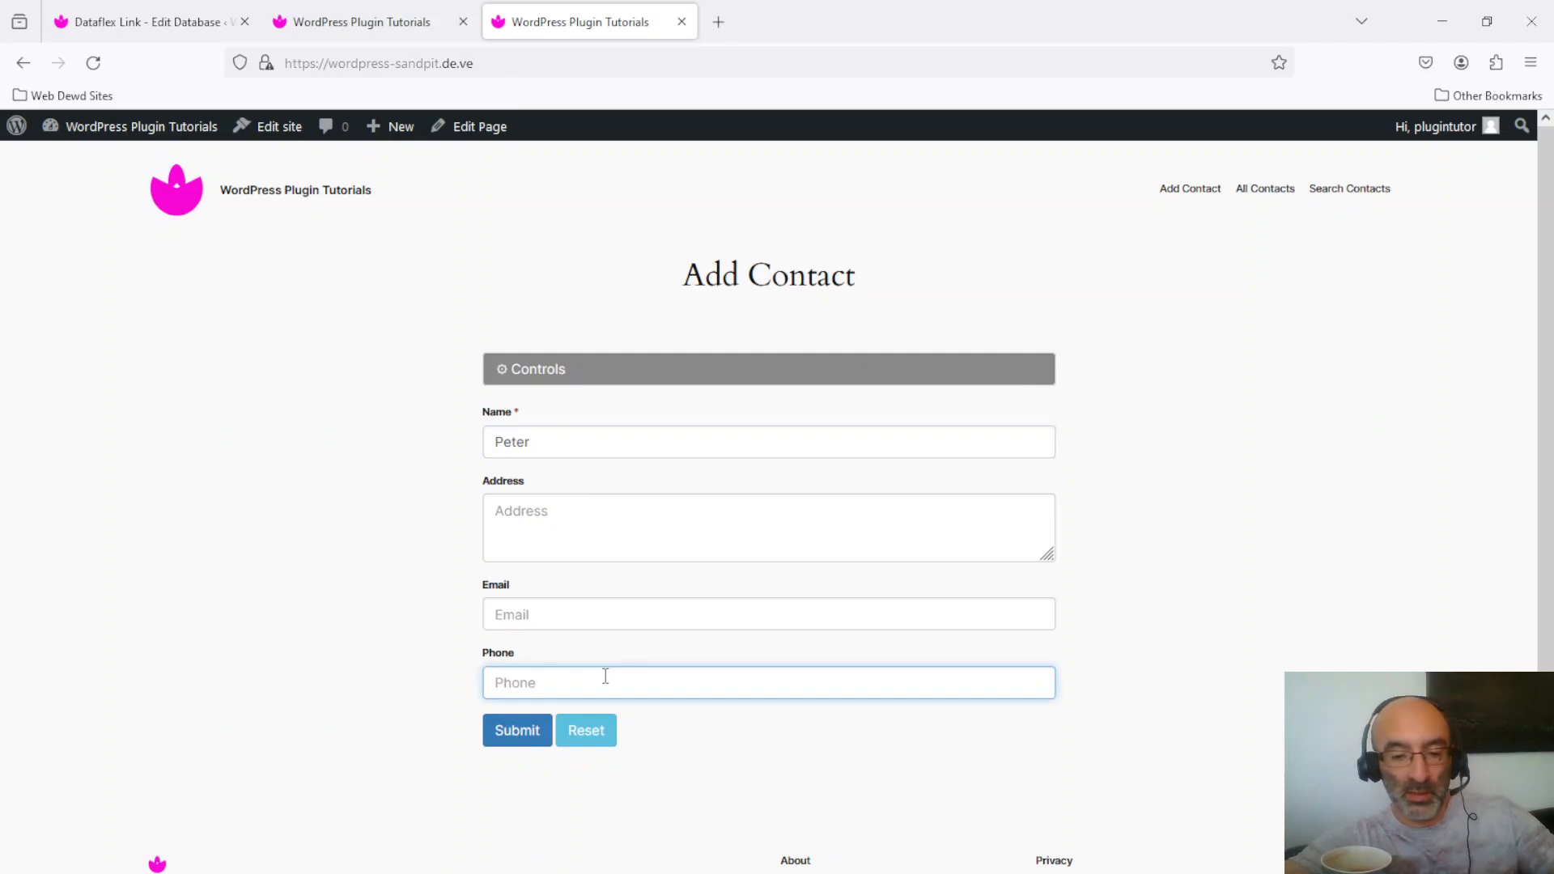
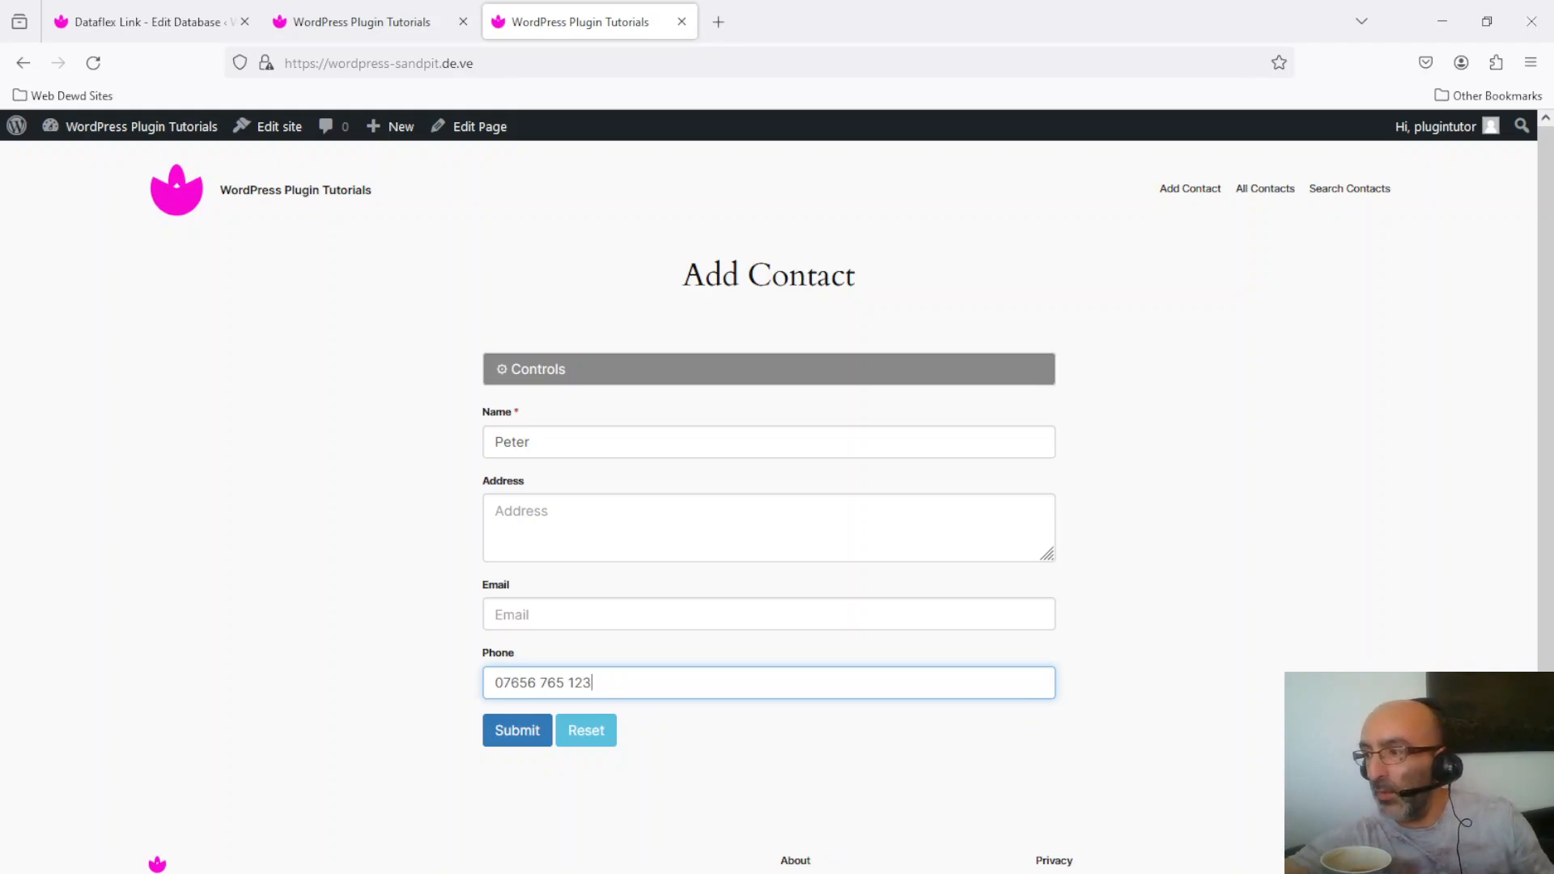
{"action": "left_click", "coordinate": [526, 735]}
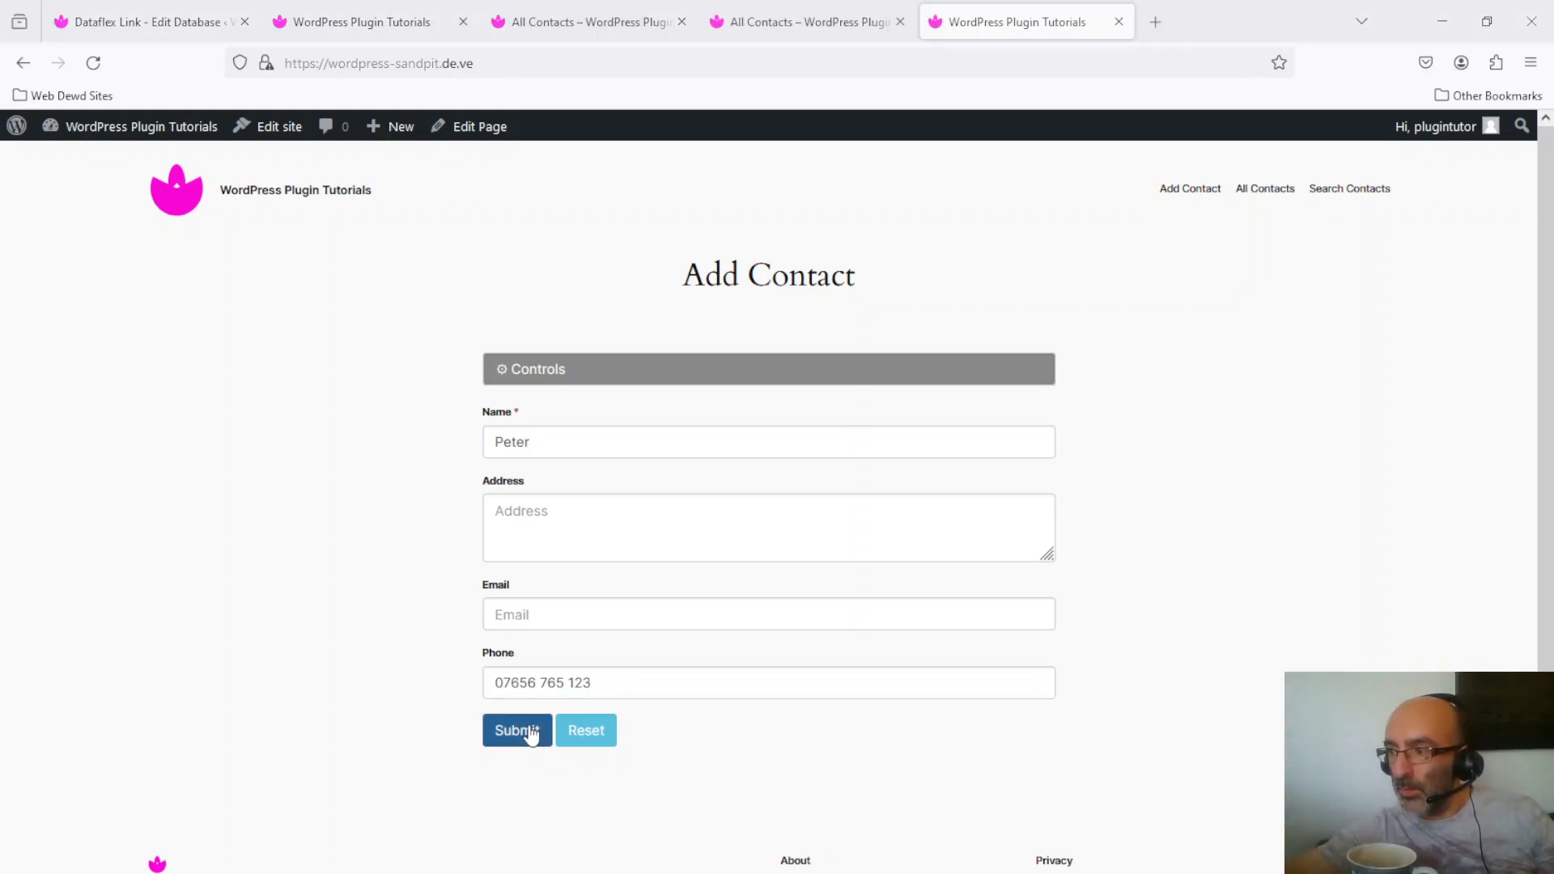
{"action": "left_click", "coordinate": [531, 732]}
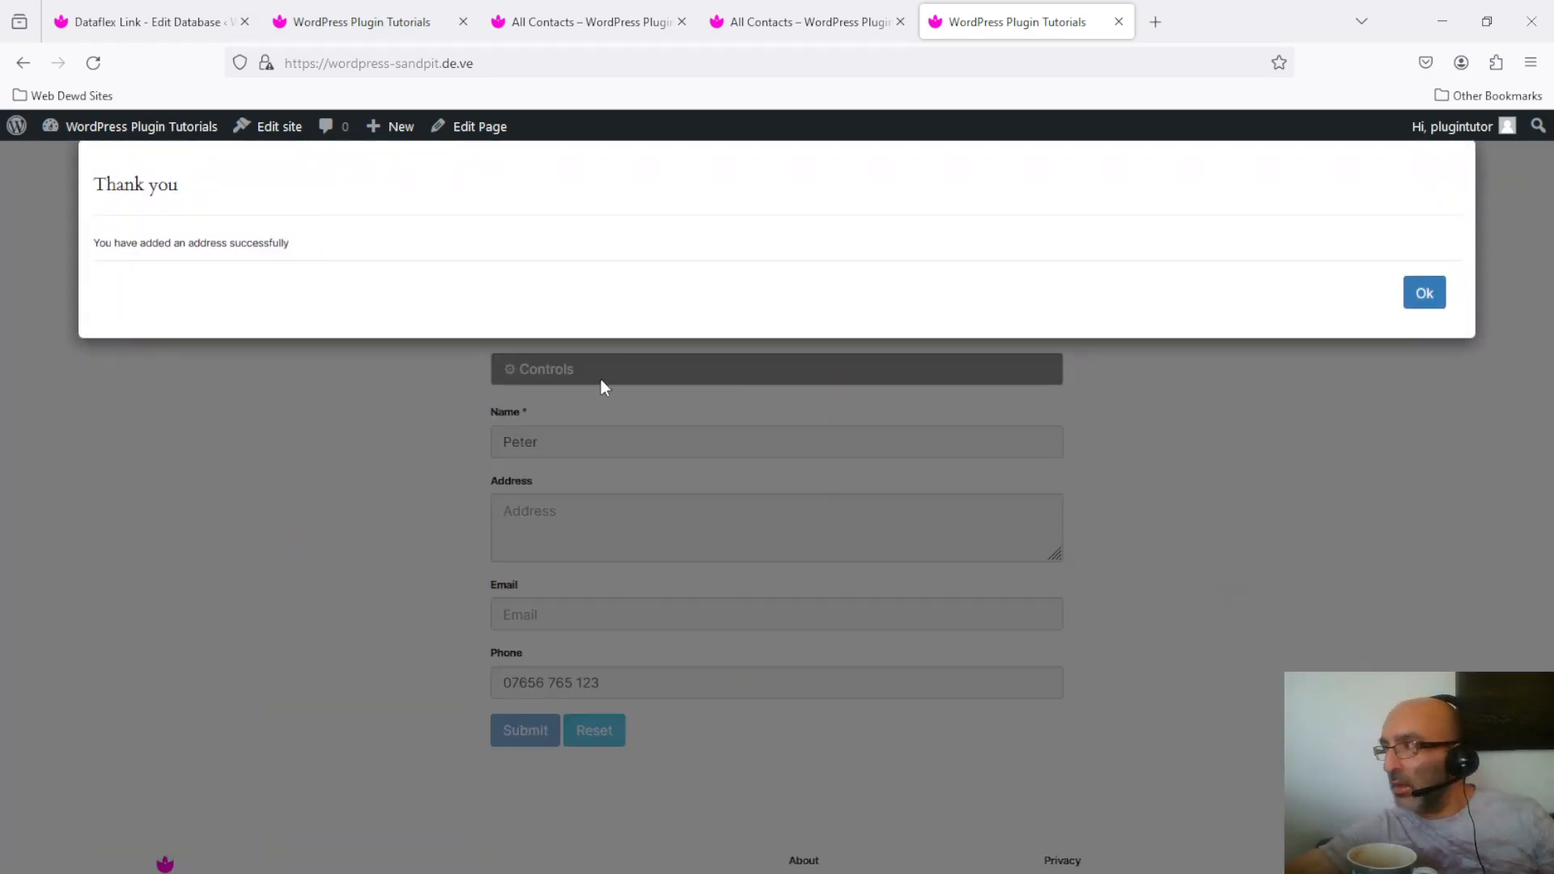
{"action": "left_click", "coordinate": [1431, 300]}
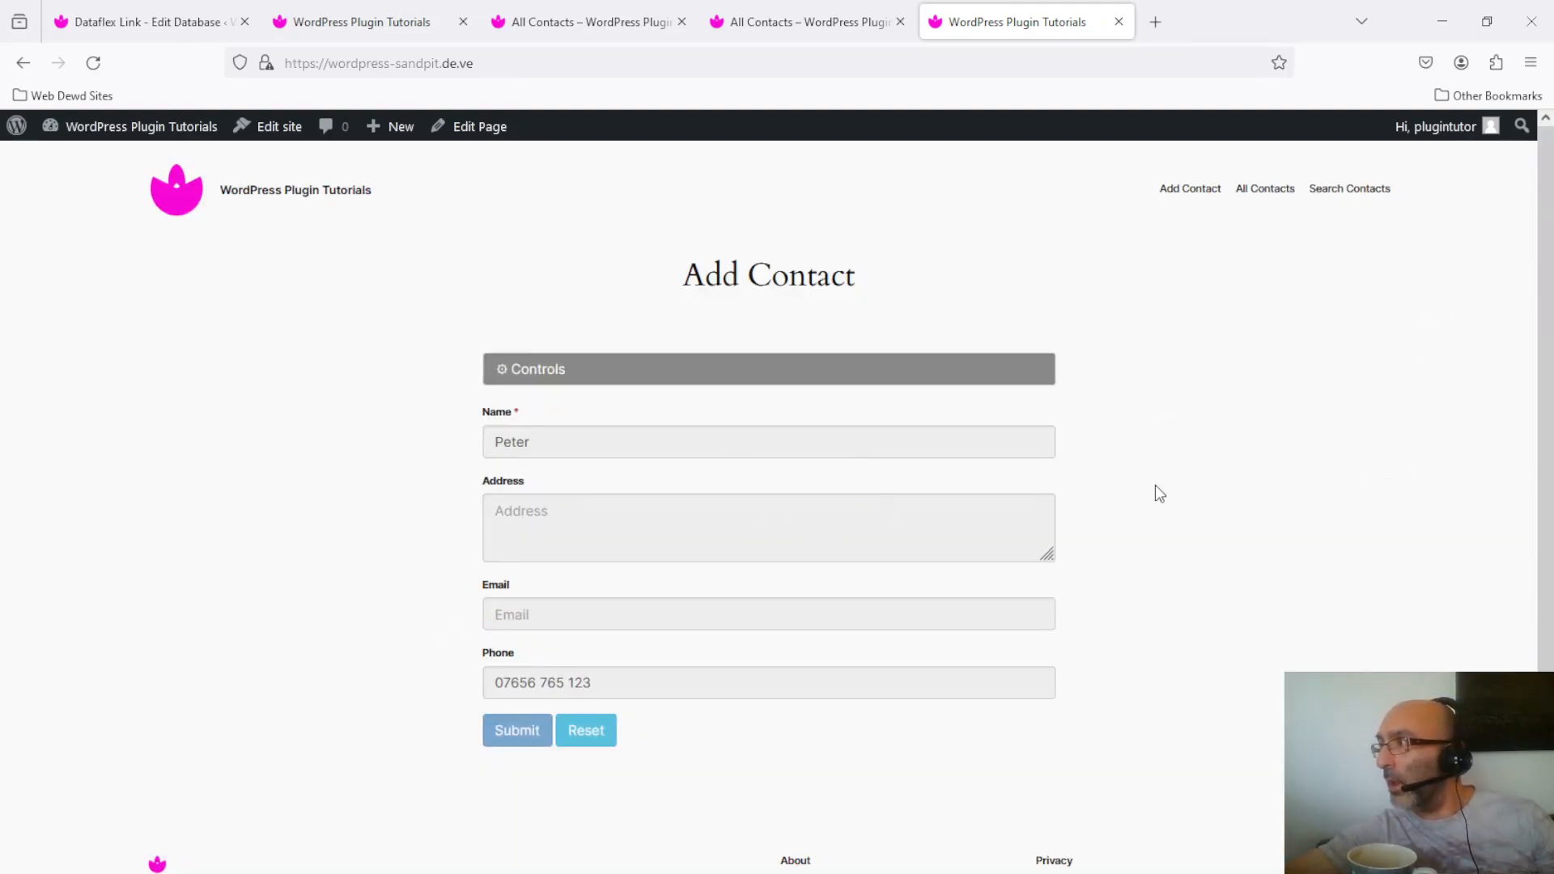
Step: List my items on All Contacts and open the new contact's Update Contact page
{"action": "left_click", "coordinate": [1271, 195]}
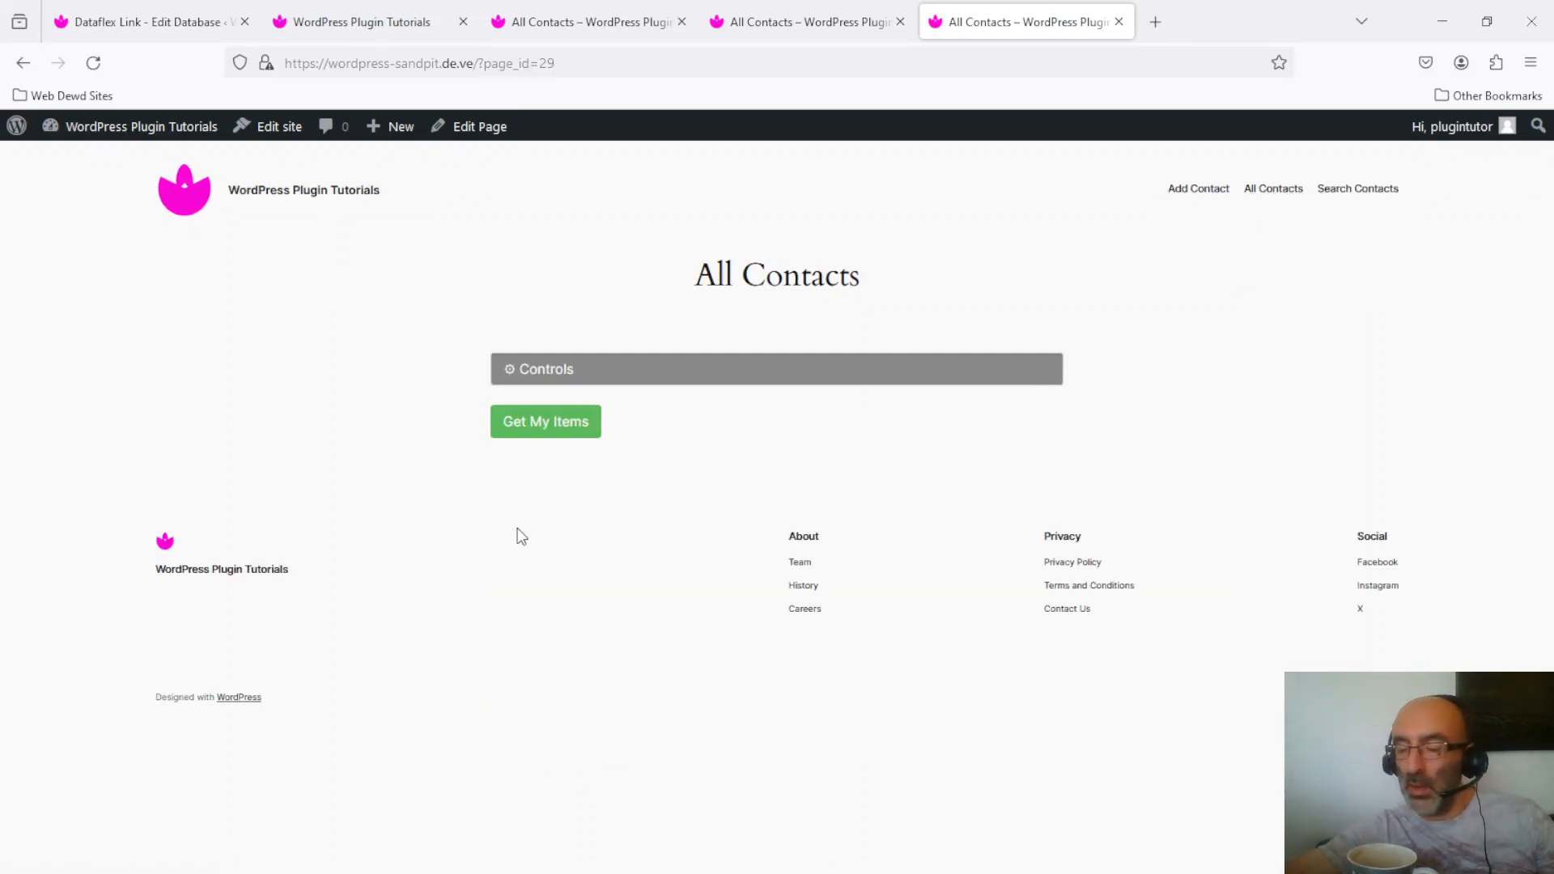
{"action": "left_click", "coordinate": [541, 426]}
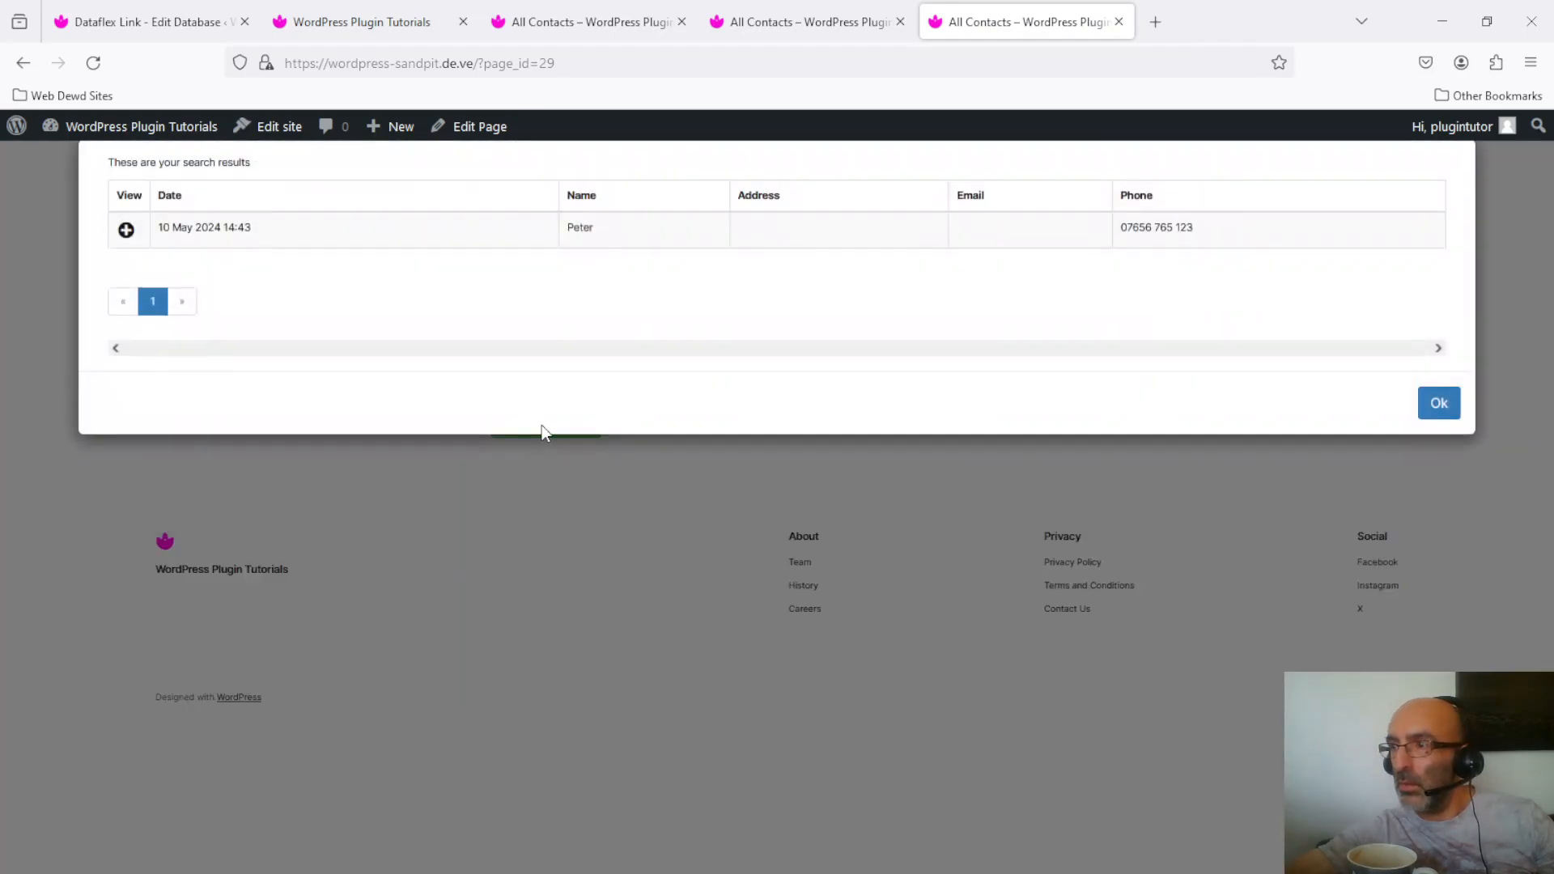
{"action": "left_click", "coordinate": [648, 237]}
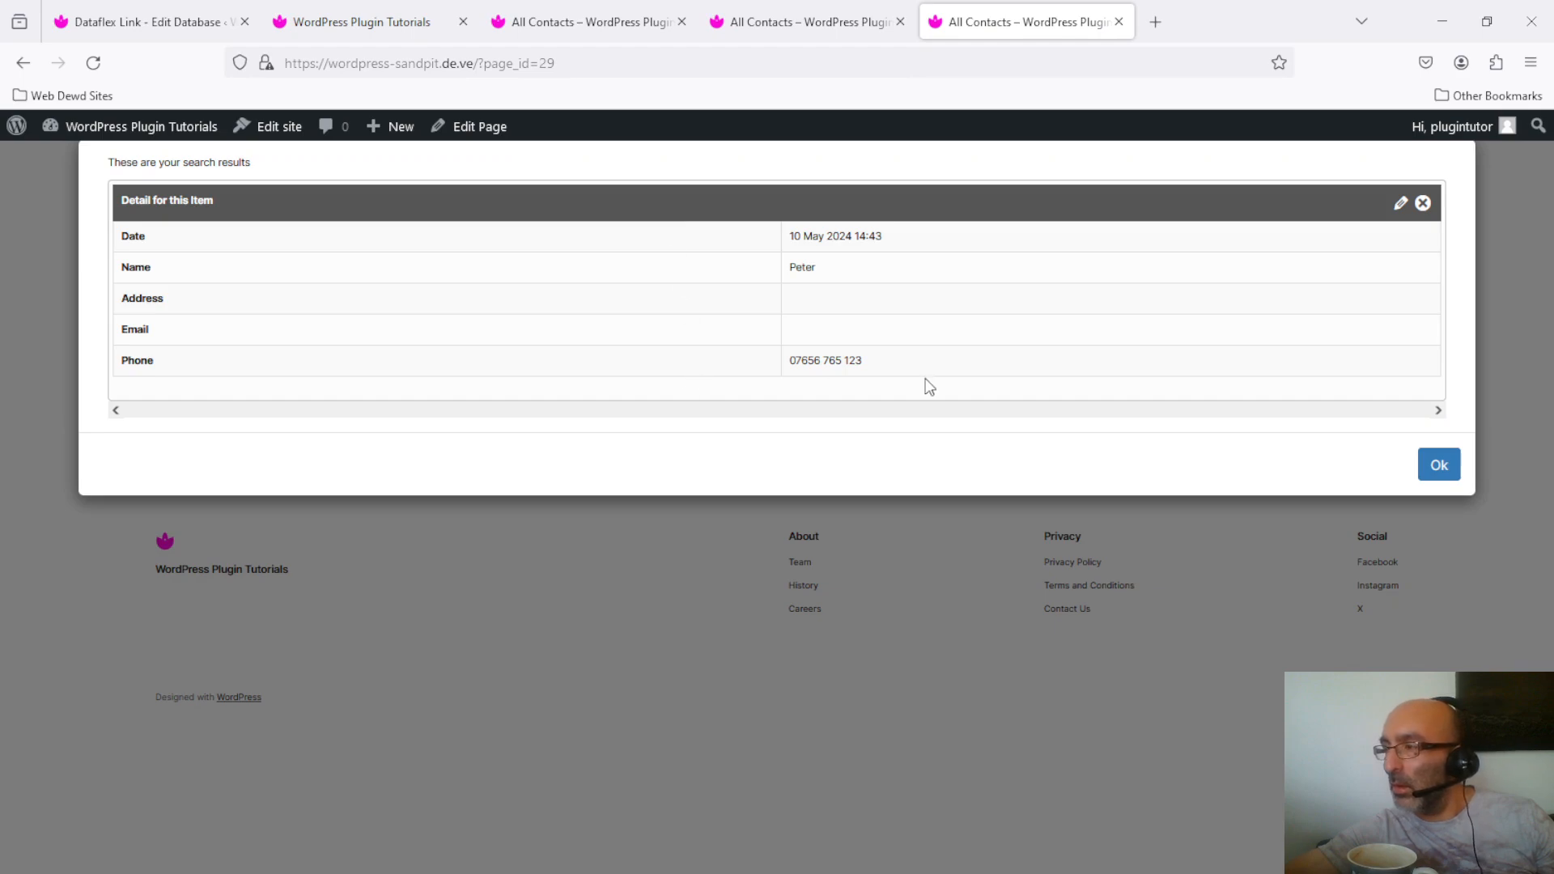
{"action": "left_click", "coordinate": [1400, 203]}
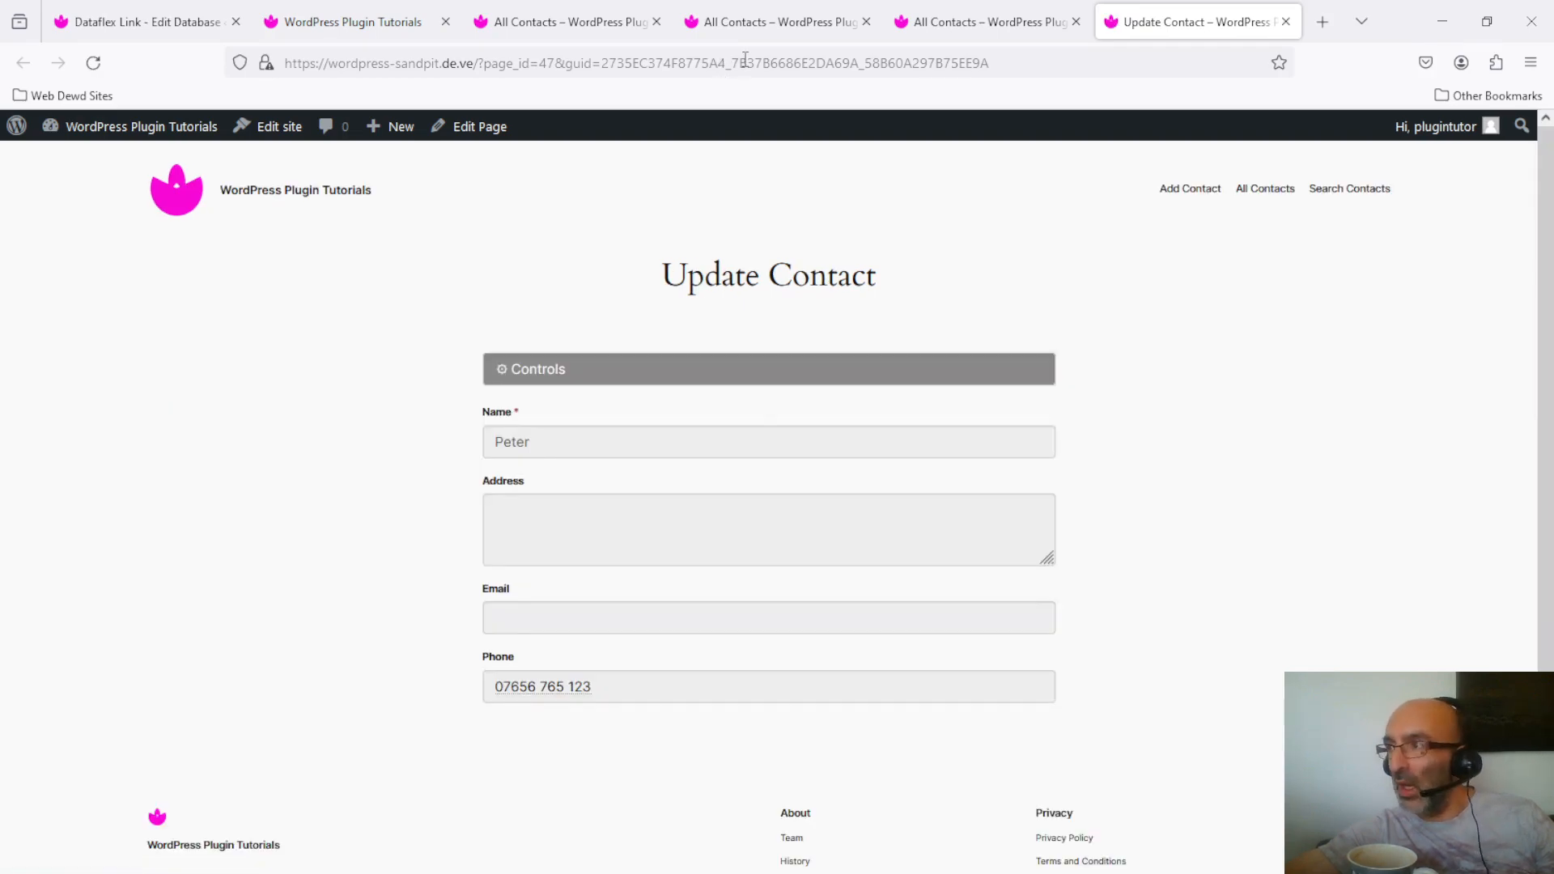
Step: Copy the Update Contact page address, then disconnect the padlock and close the unlock prompt
{"action": "left_click", "coordinate": [745, 62]}
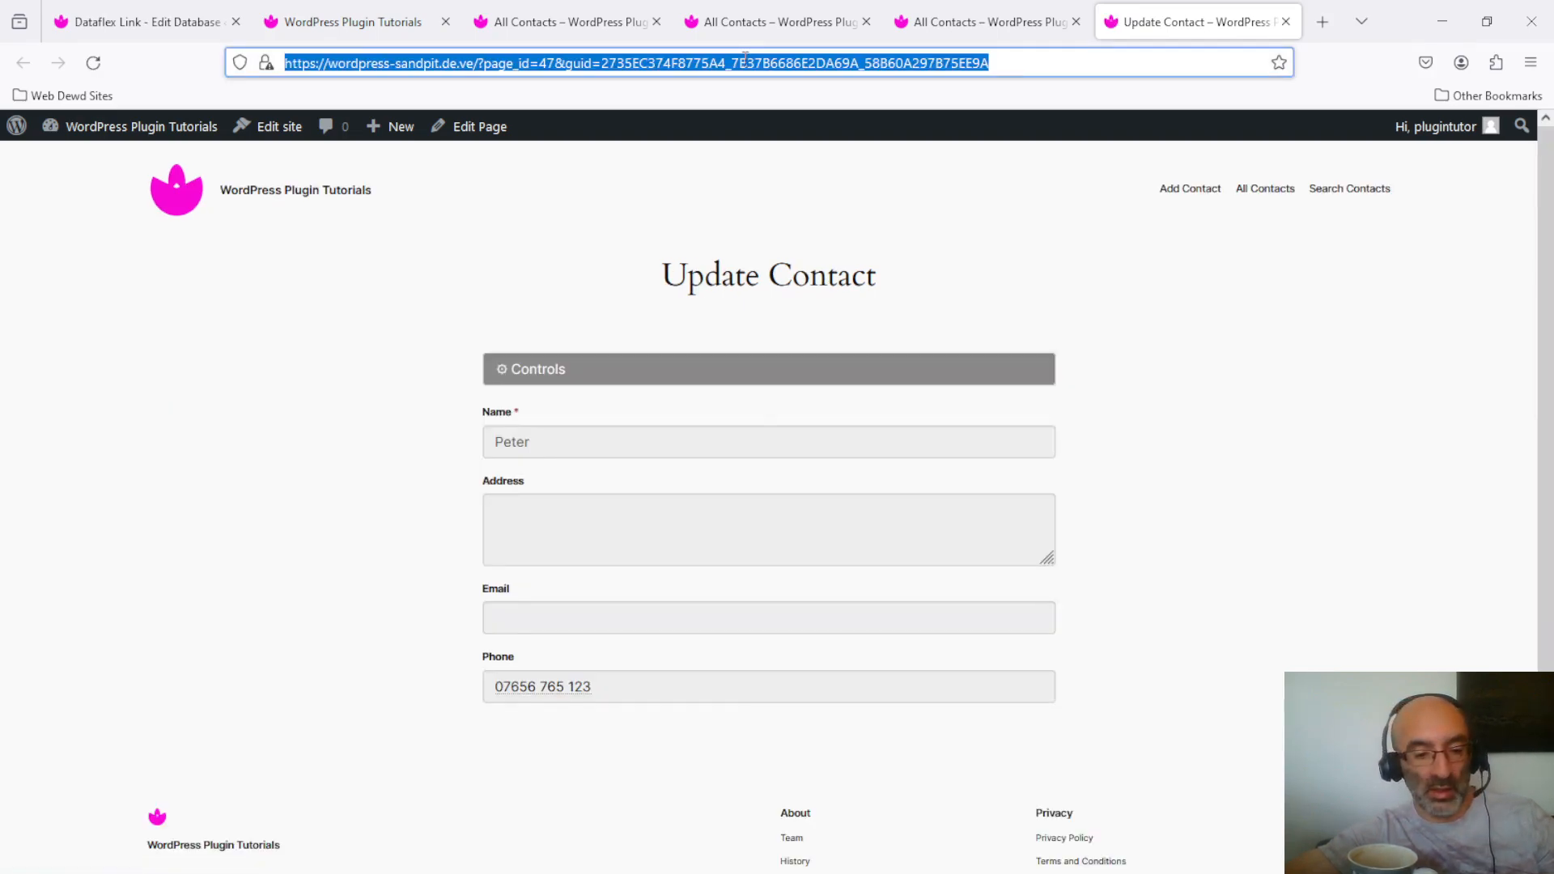
{"action": "left_click", "coordinate": [617, 374]}
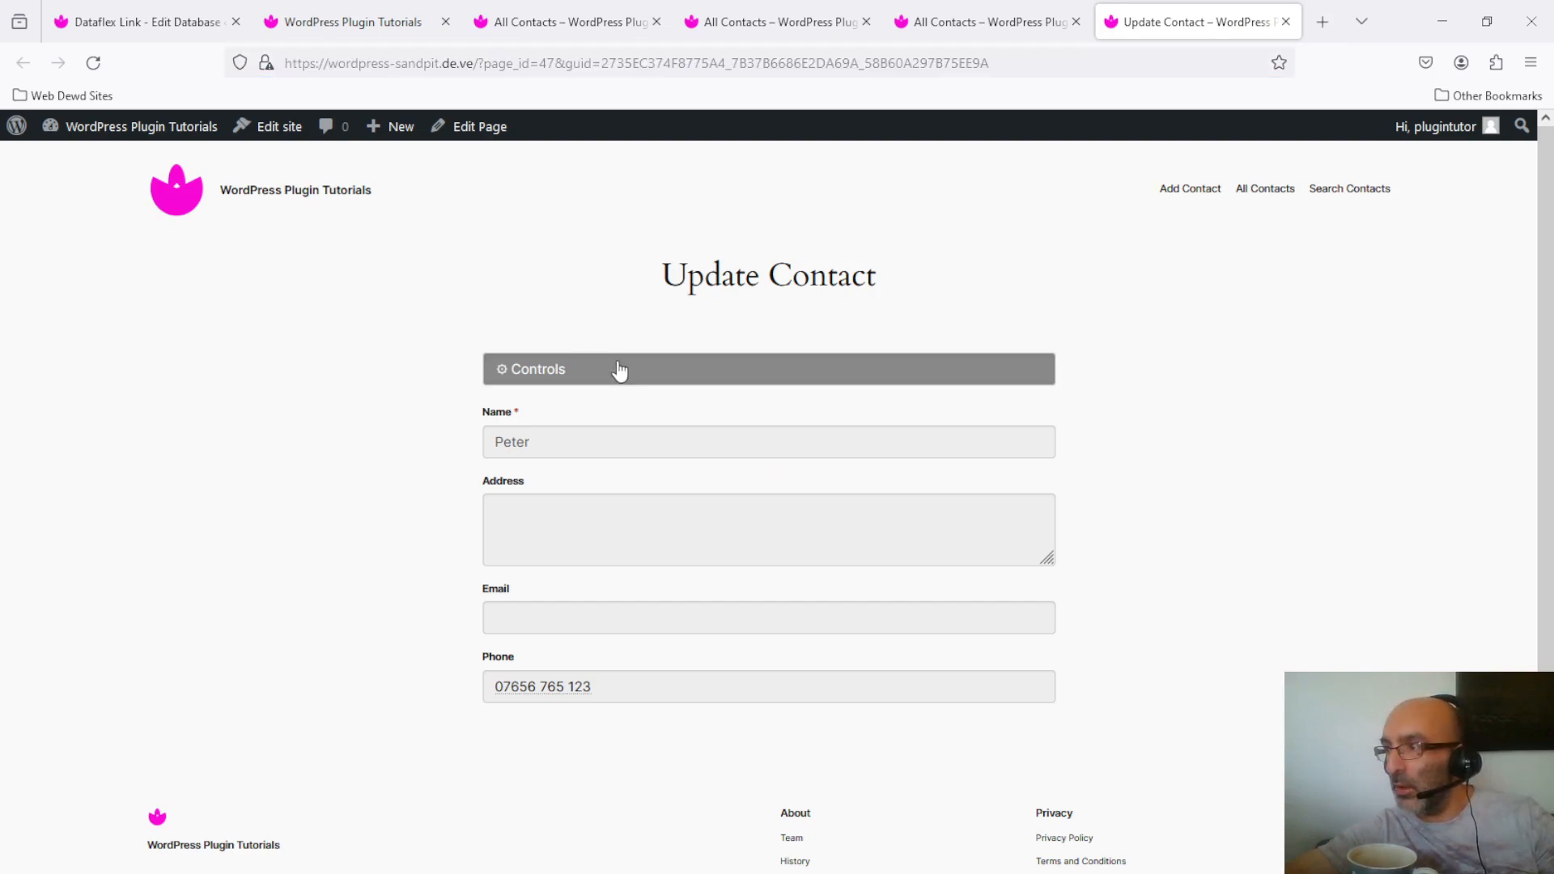
{"action": "left_click", "coordinate": [630, 377]}
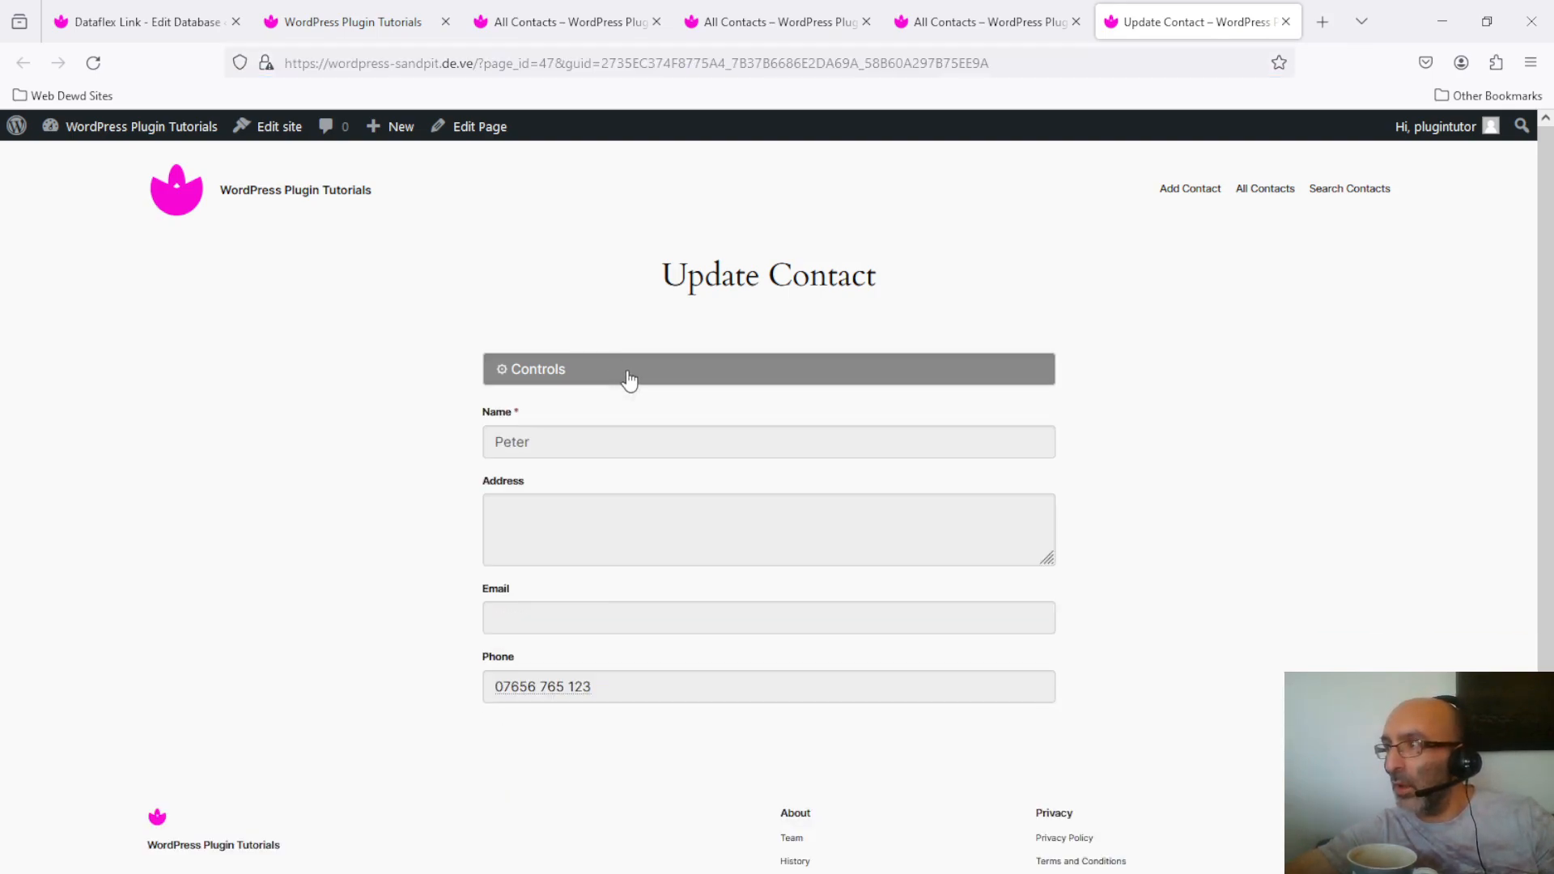
{"action": "left_click", "coordinate": [618, 65]}
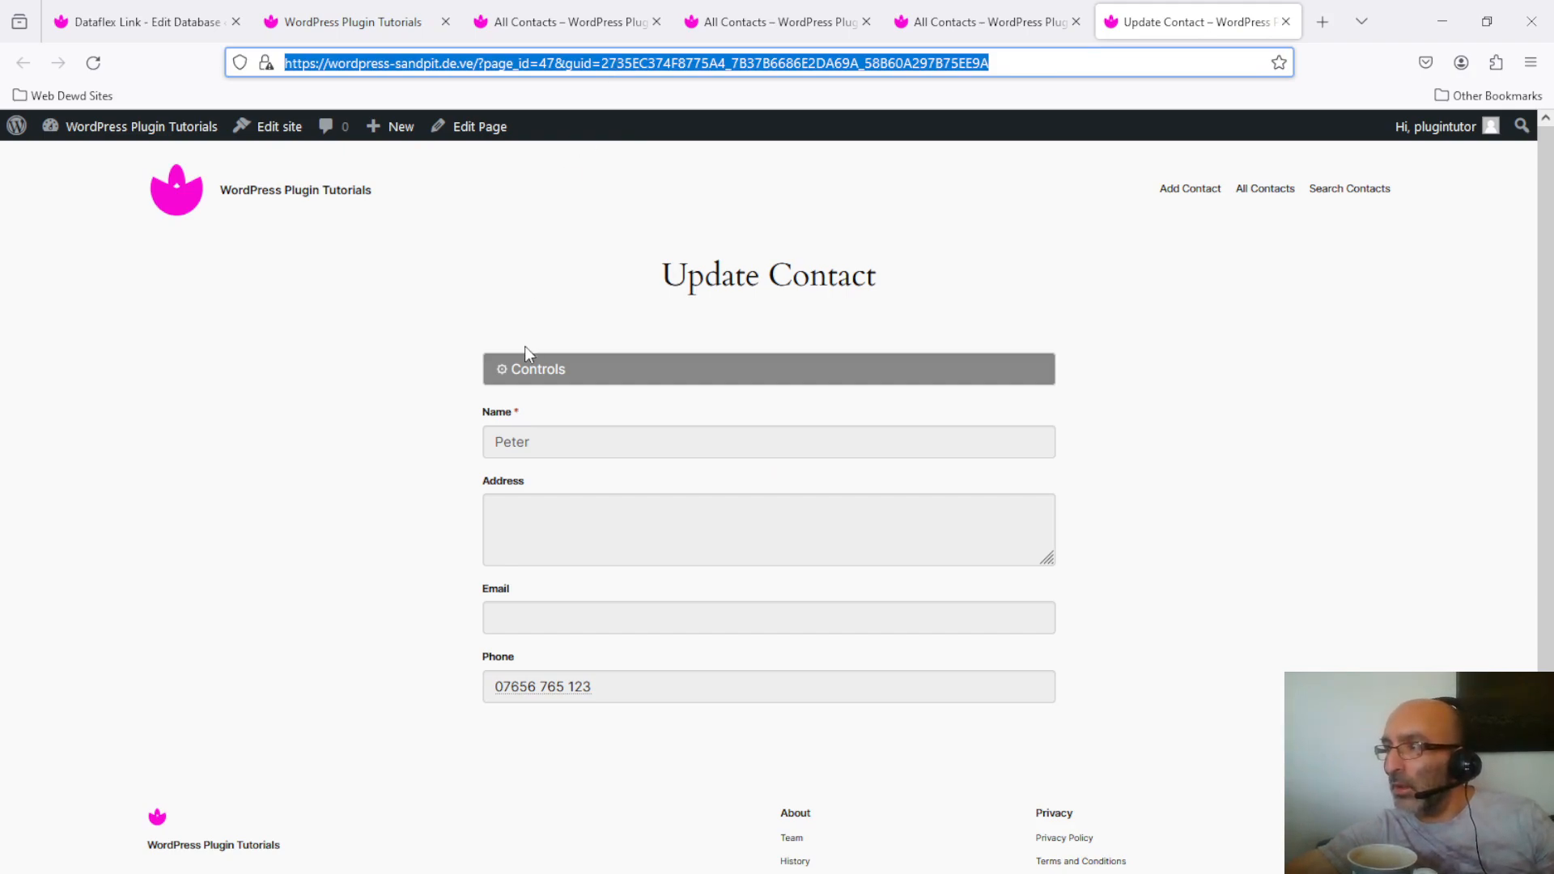
{"action": "left_click", "coordinate": [538, 375]}
{"action": "left_click", "coordinate": [837, 424]}
{"action": "left_click", "coordinate": [486, 261]}
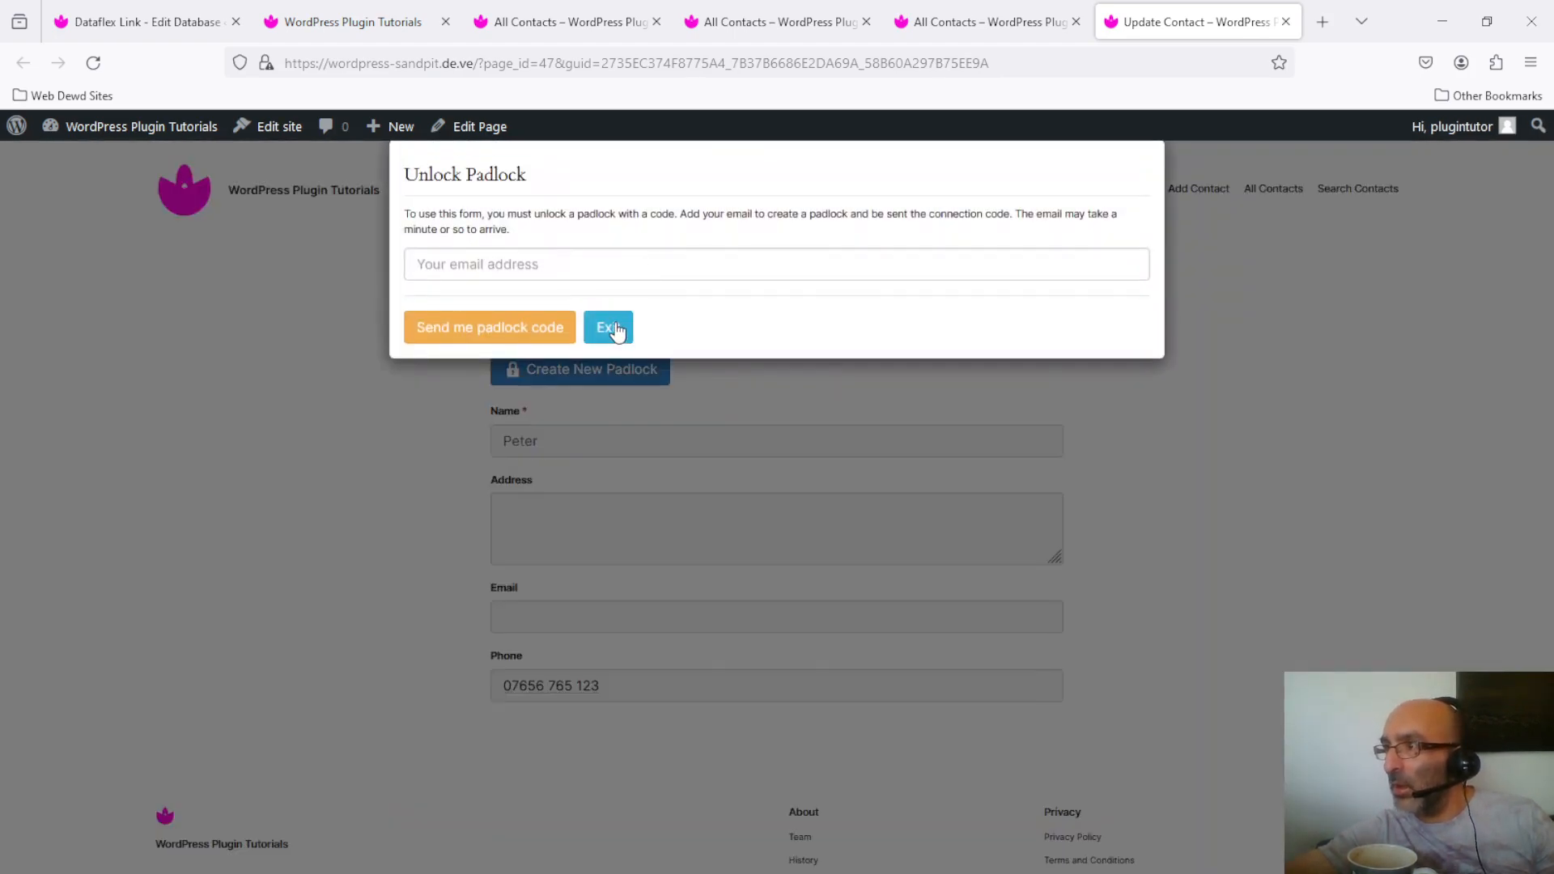
{"action": "left_click", "coordinate": [614, 331]}
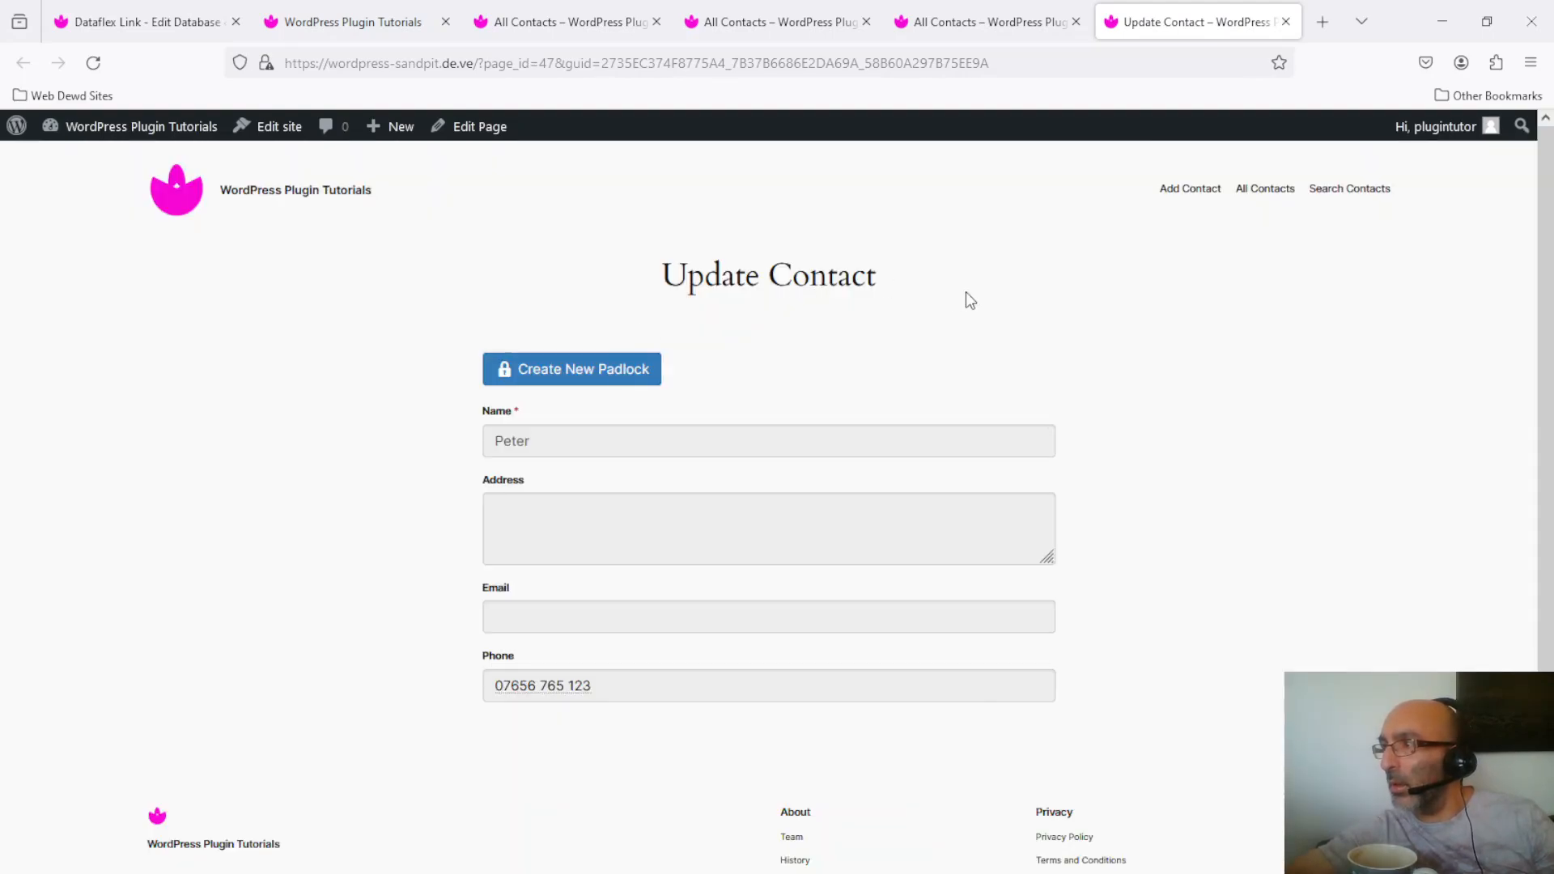
Step: Reload the copied edit-page address, which now reports no permission to view the item
{"action": "left_click", "coordinate": [820, 65]}
{"action": "key", "text": "ctrl+c"}
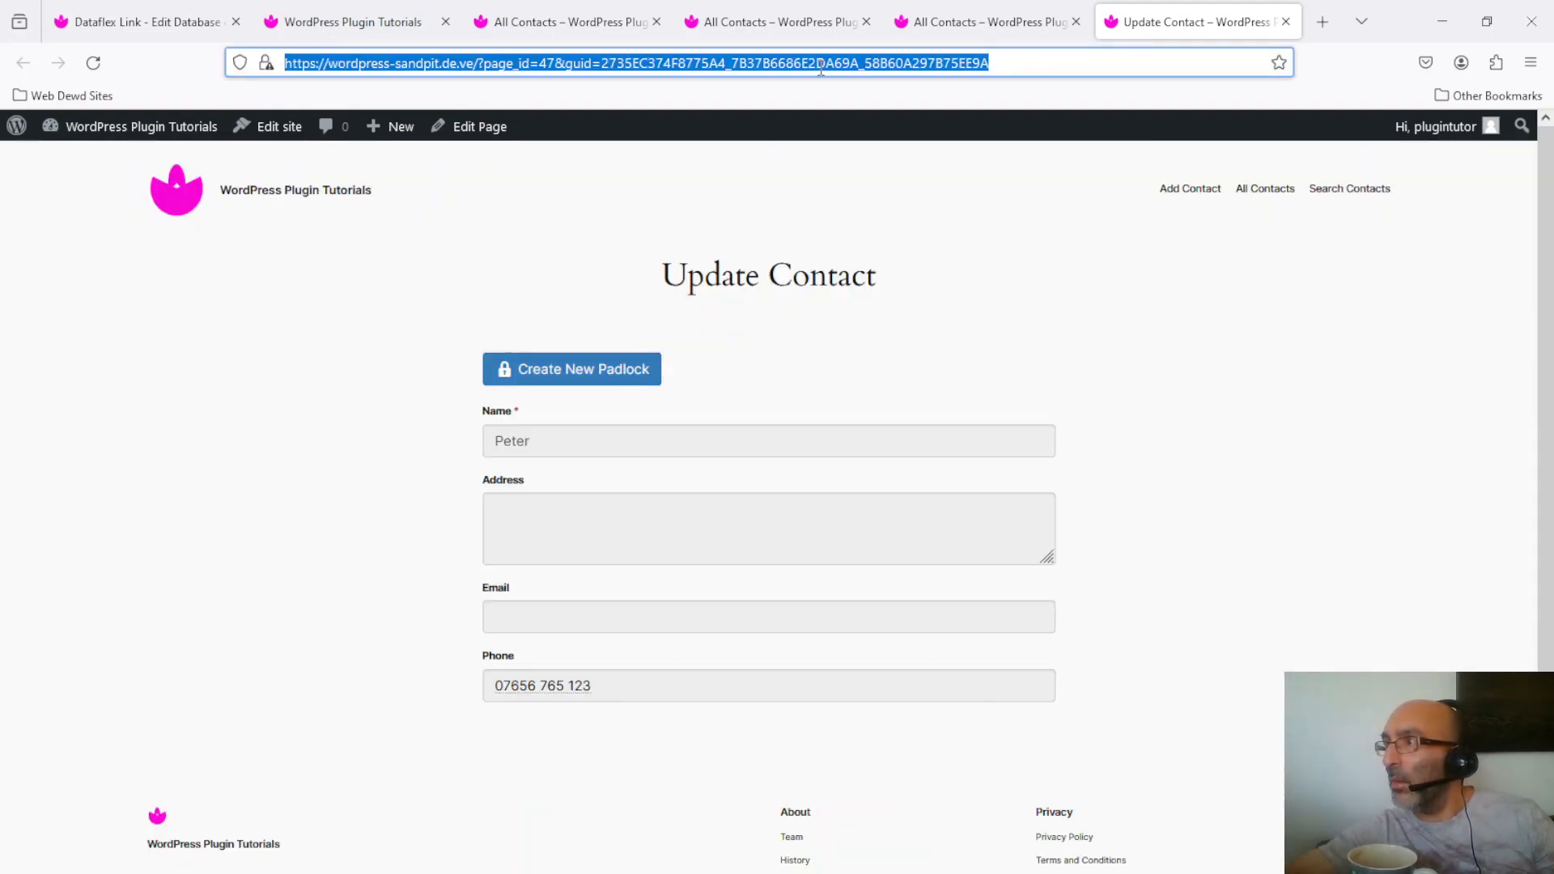
{"action": "key", "text": "BackSpace"}
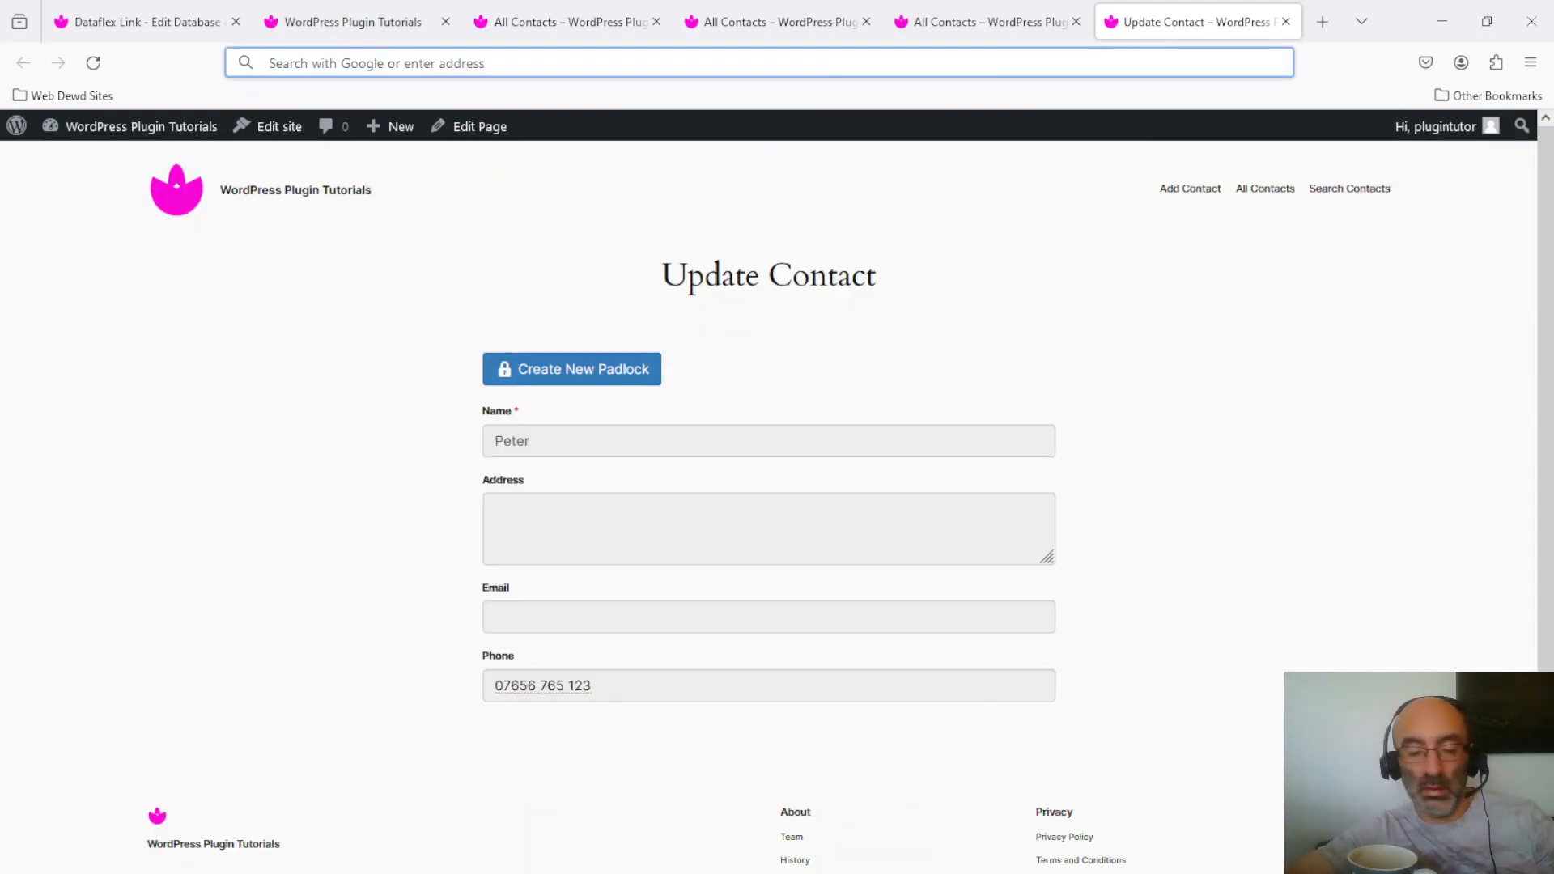
{"action": "key", "text": "ctrl+v"}
{"action": "key", "text": "Return"}
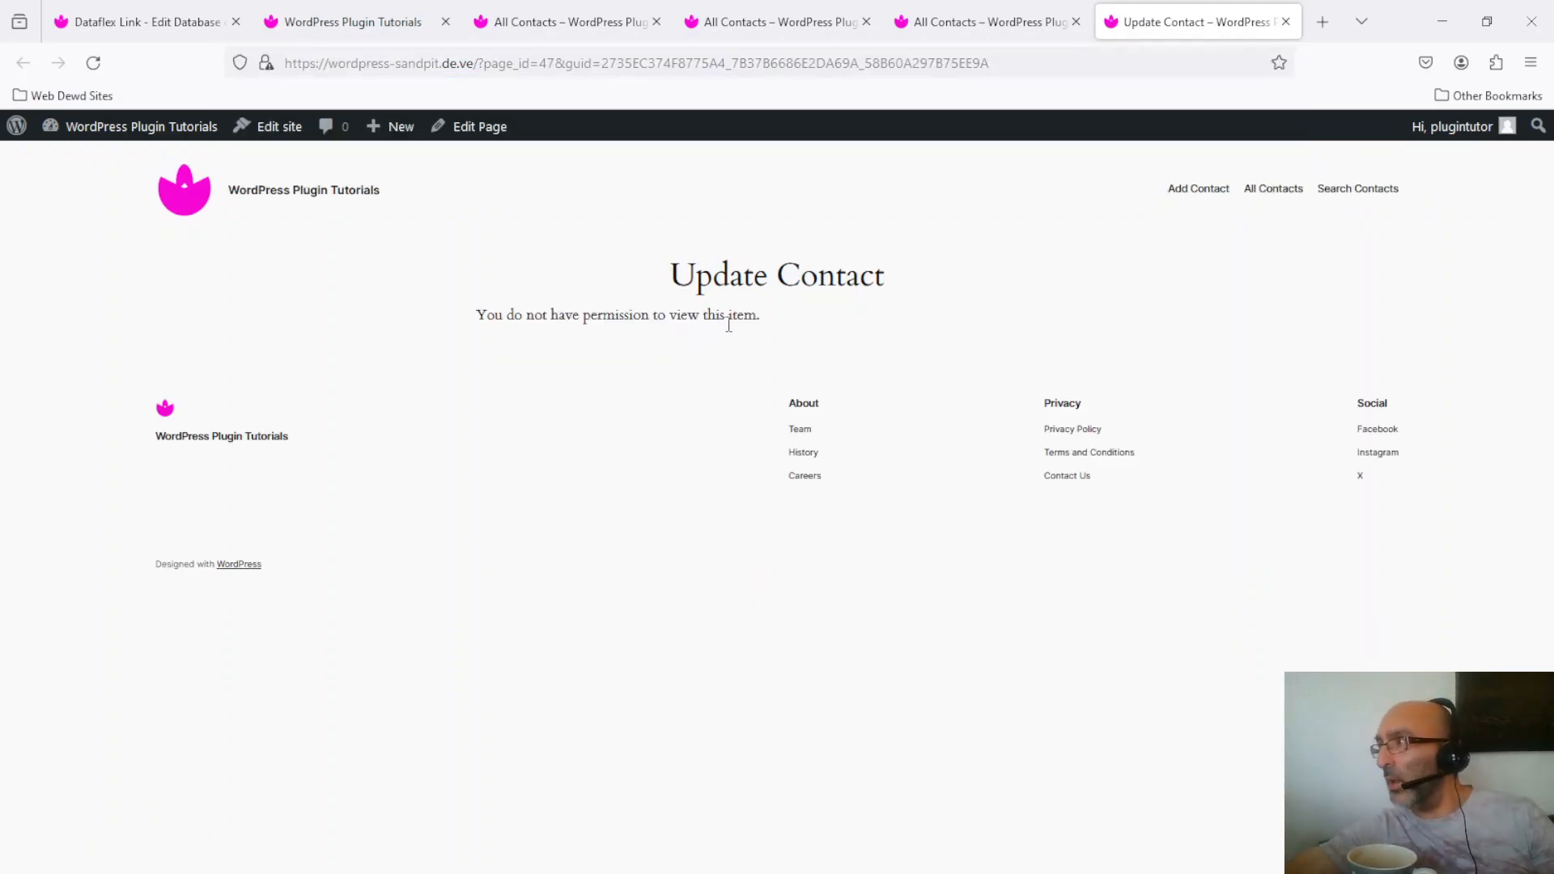
Step: On the Add Contact page, request a new padlock code sent to a test e-mail address
{"action": "left_click", "coordinate": [1203, 190]}
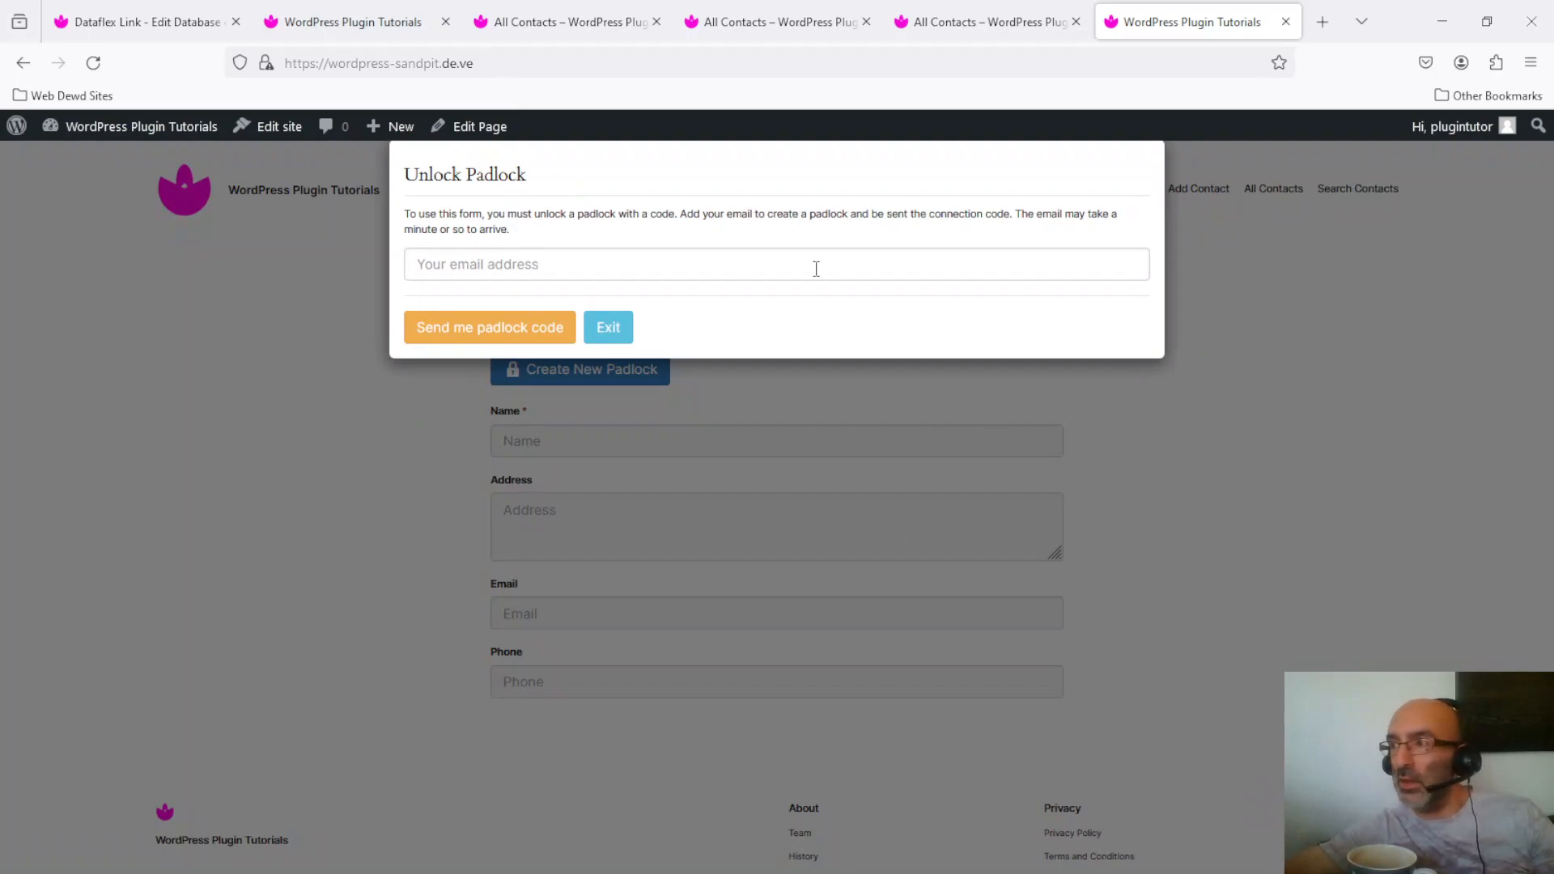
{"action": "left_click", "coordinate": [729, 267]}
{"action": "type", "text": "t"}
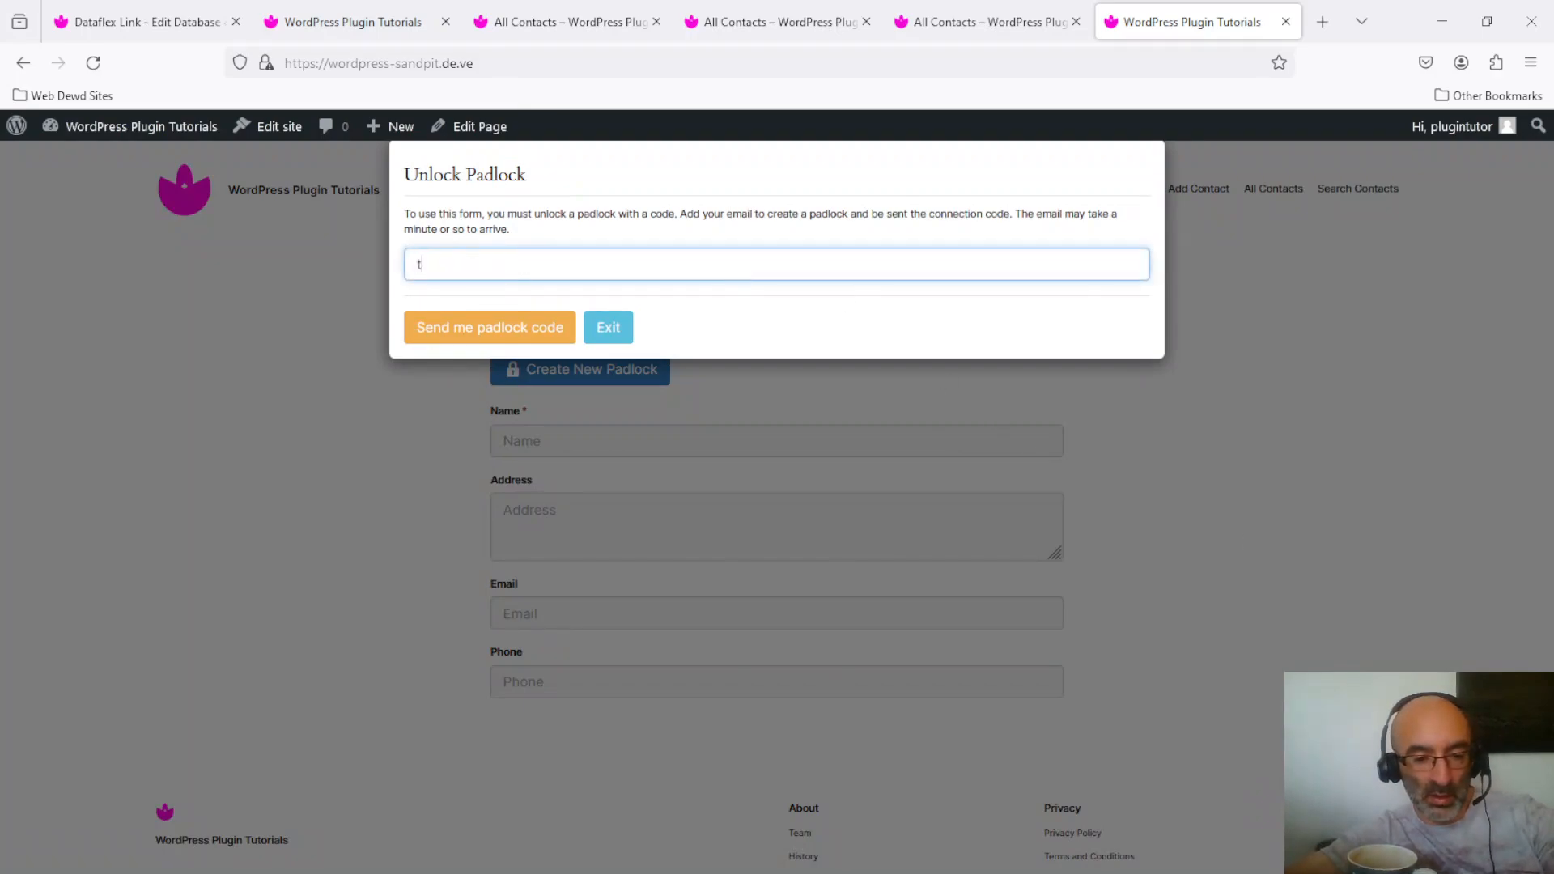
{"action": "type", "text": "est@tes"}
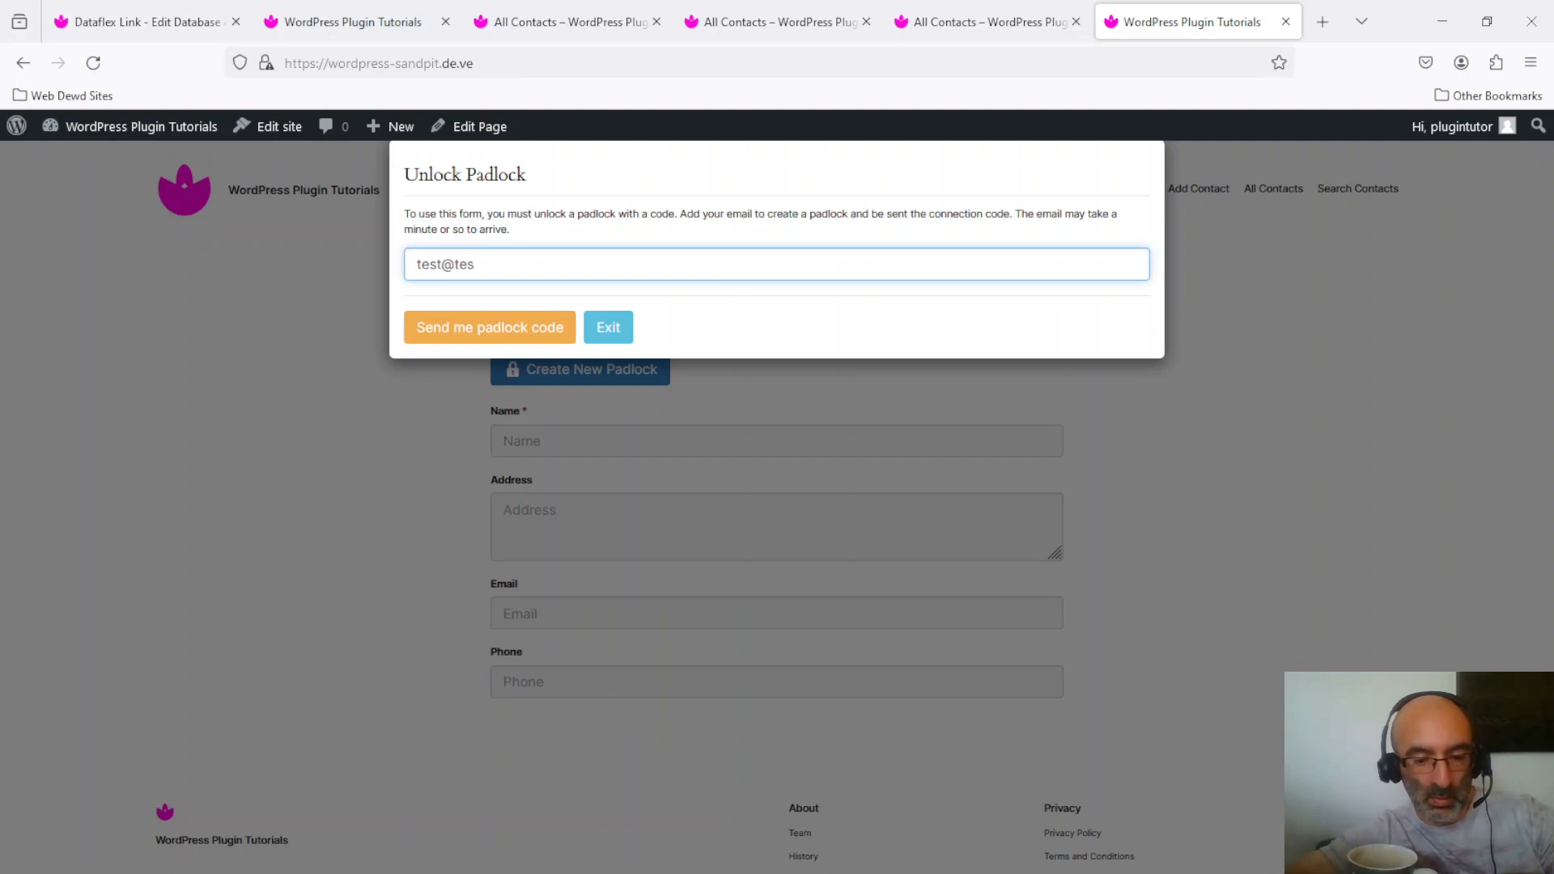
{"action": "type", "text": ".com"}
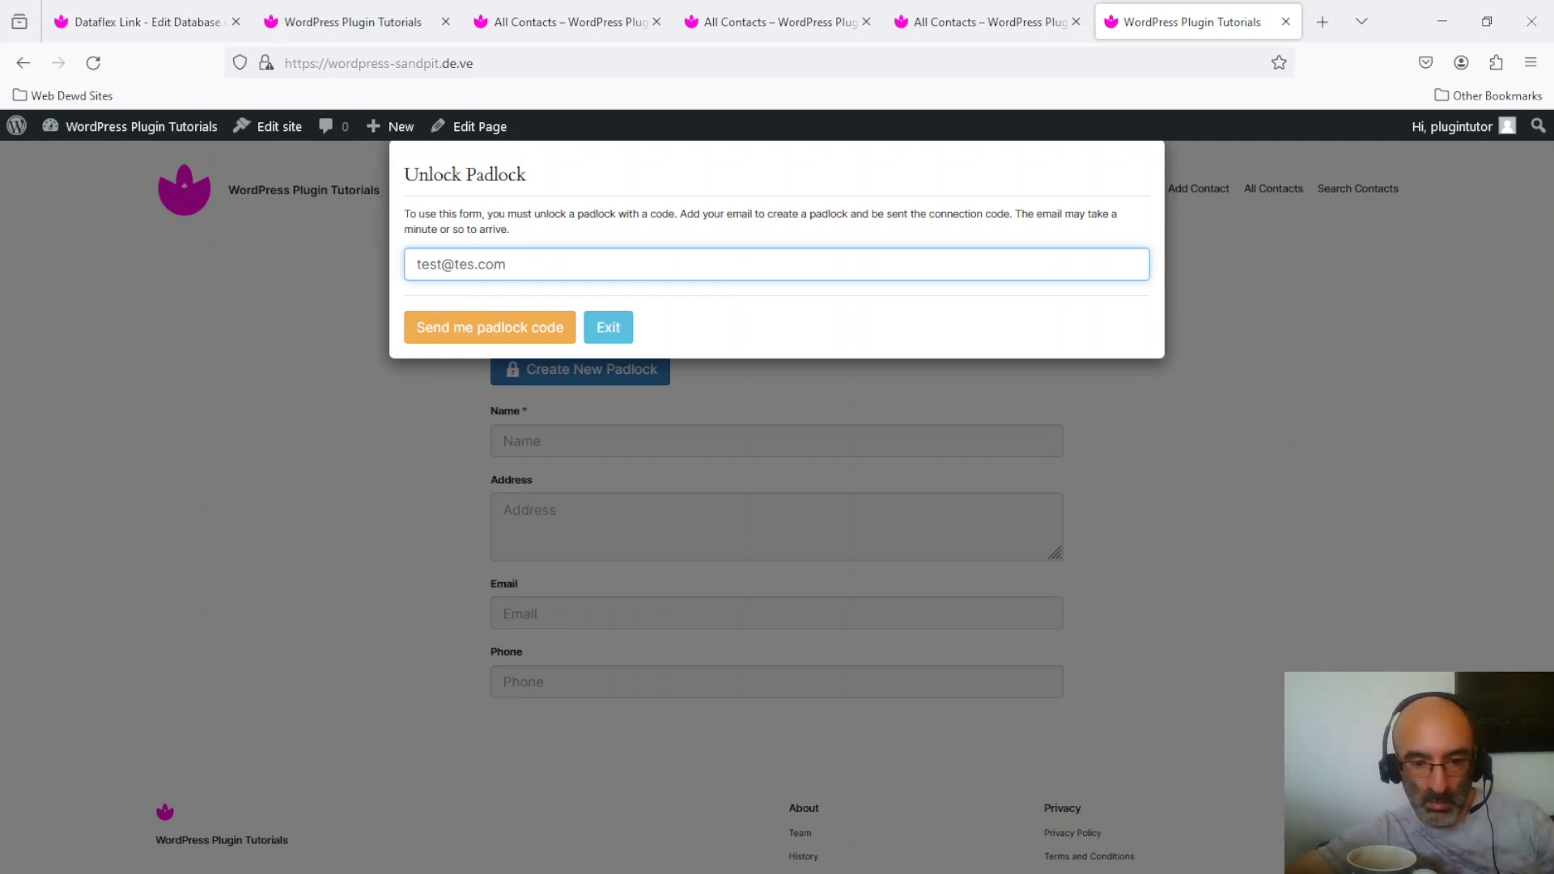
{"action": "key", "text": "Left"}
{"action": "key", "text": "Left"}
{"action": "key", "text": "Left"}
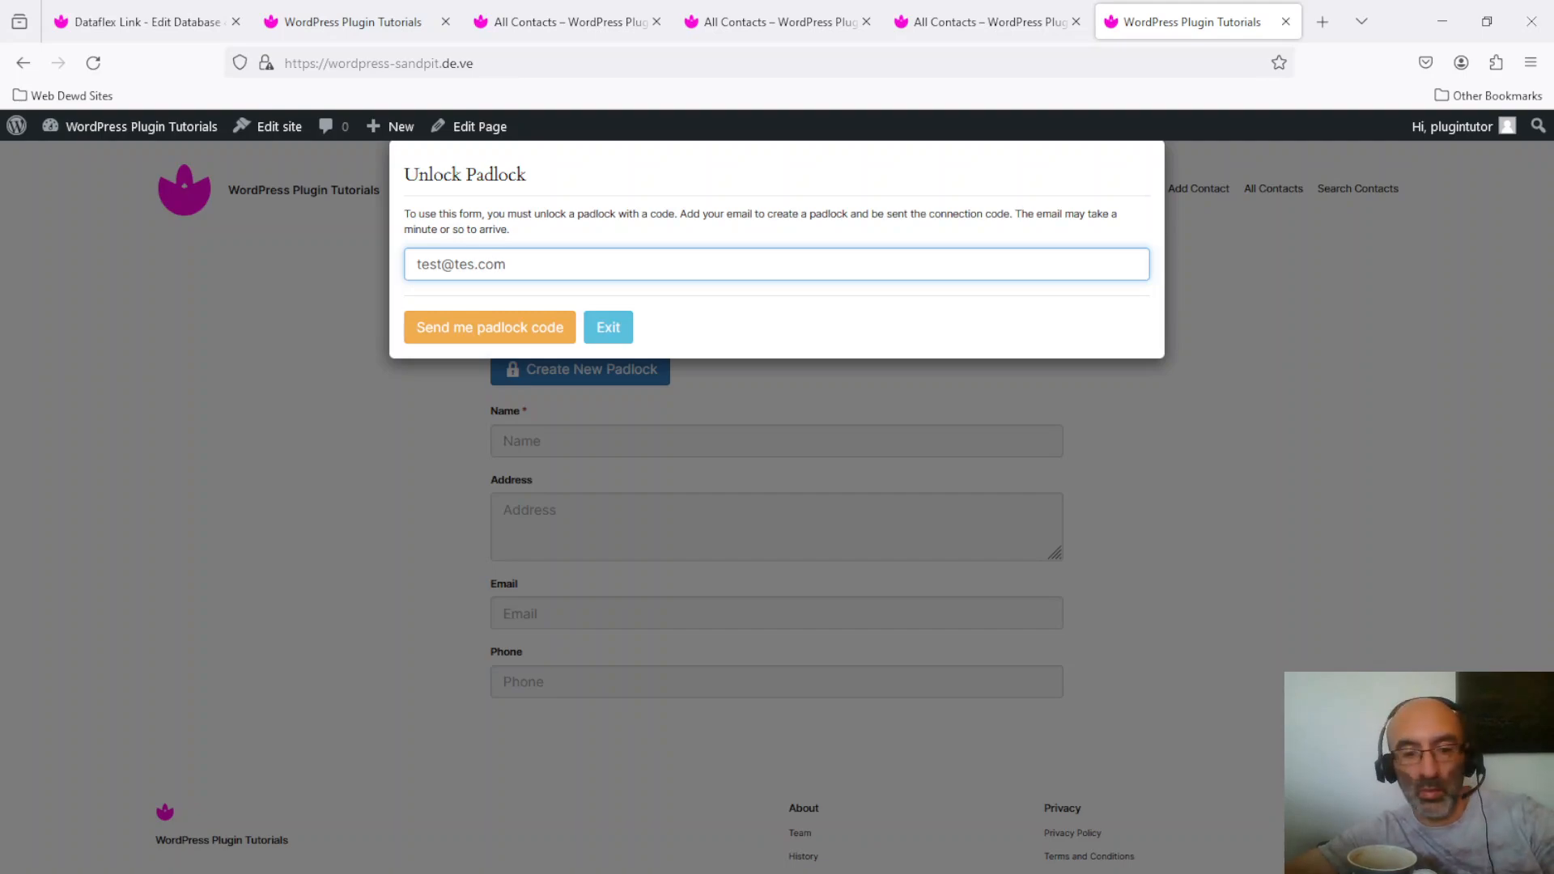
{"action": "type", "text": "t"}
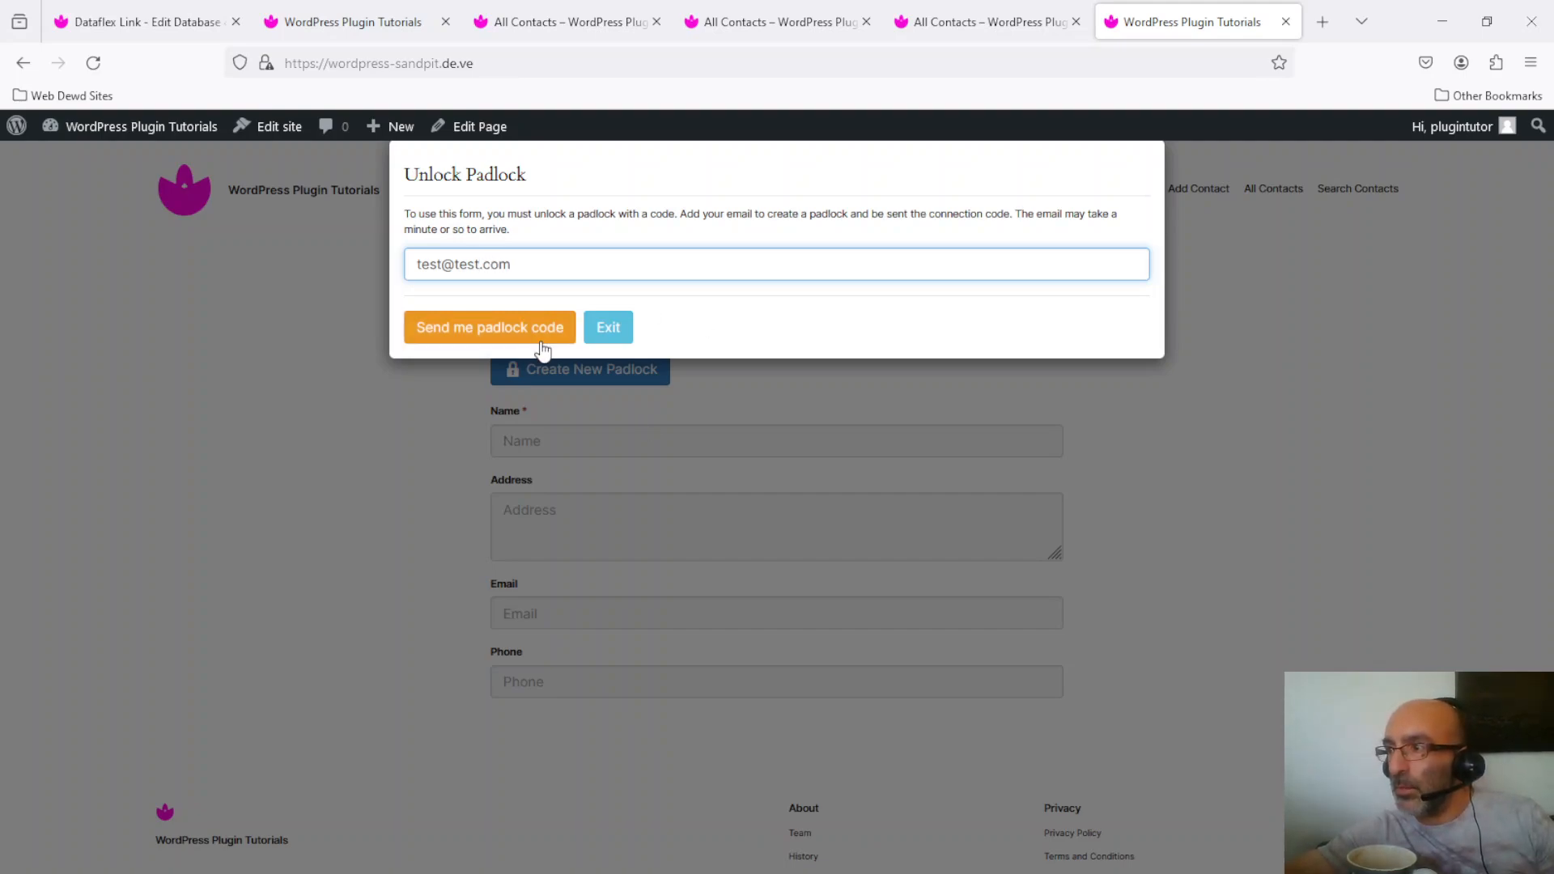
{"action": "left_click", "coordinate": [491, 329]}
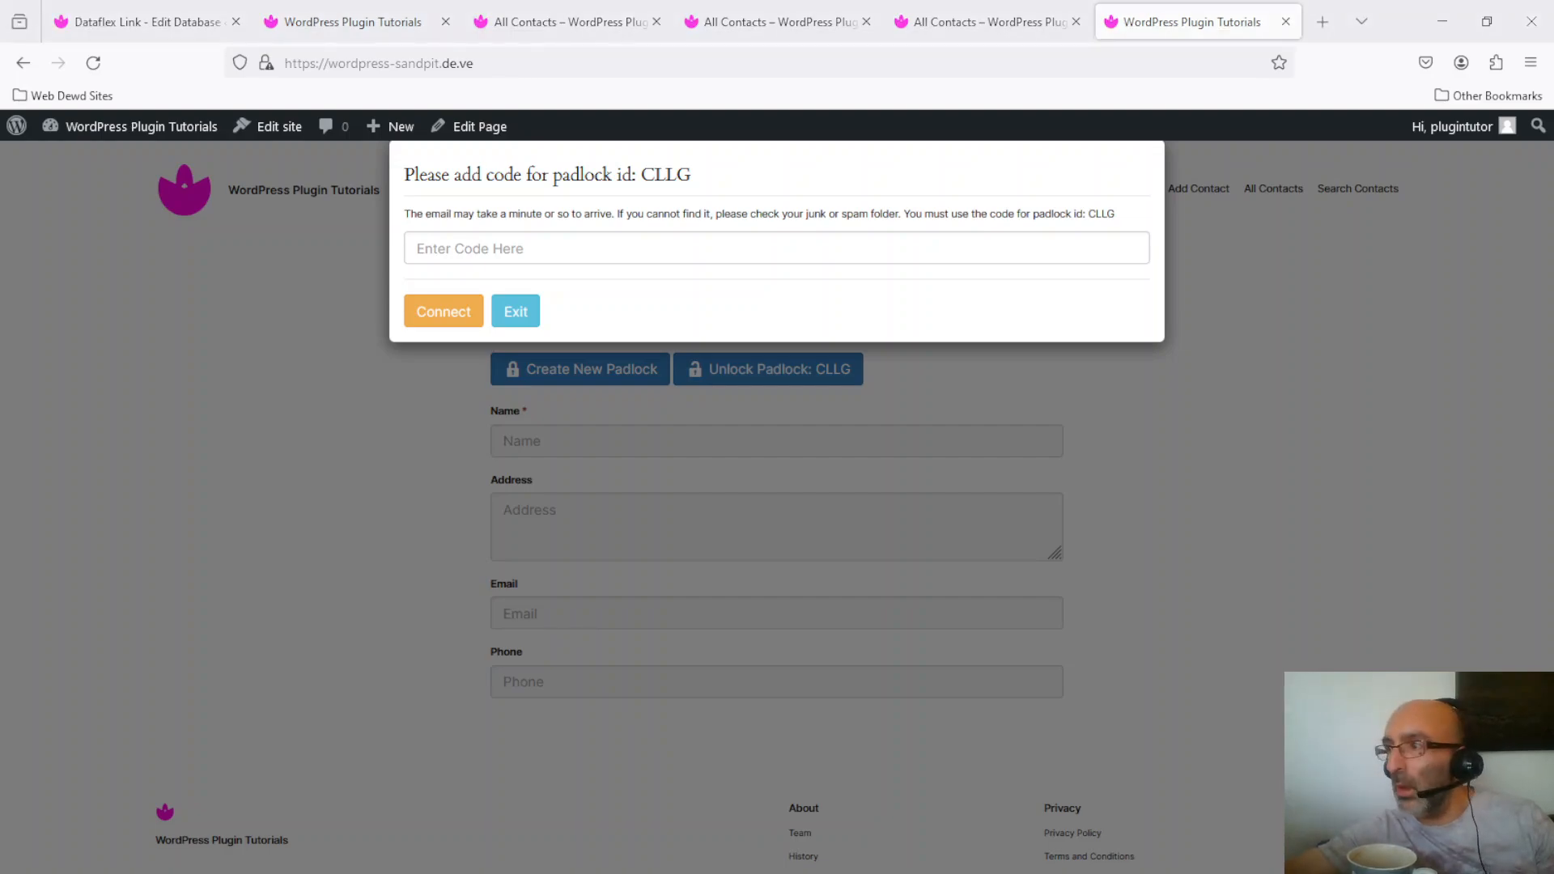
Step: Unlock padlock CLLG with the emailed code so the page reports 'You are now connected.'
{"action": "left_click", "coordinate": [561, 251]}
{"action": "left_click", "coordinate": [443, 316]}
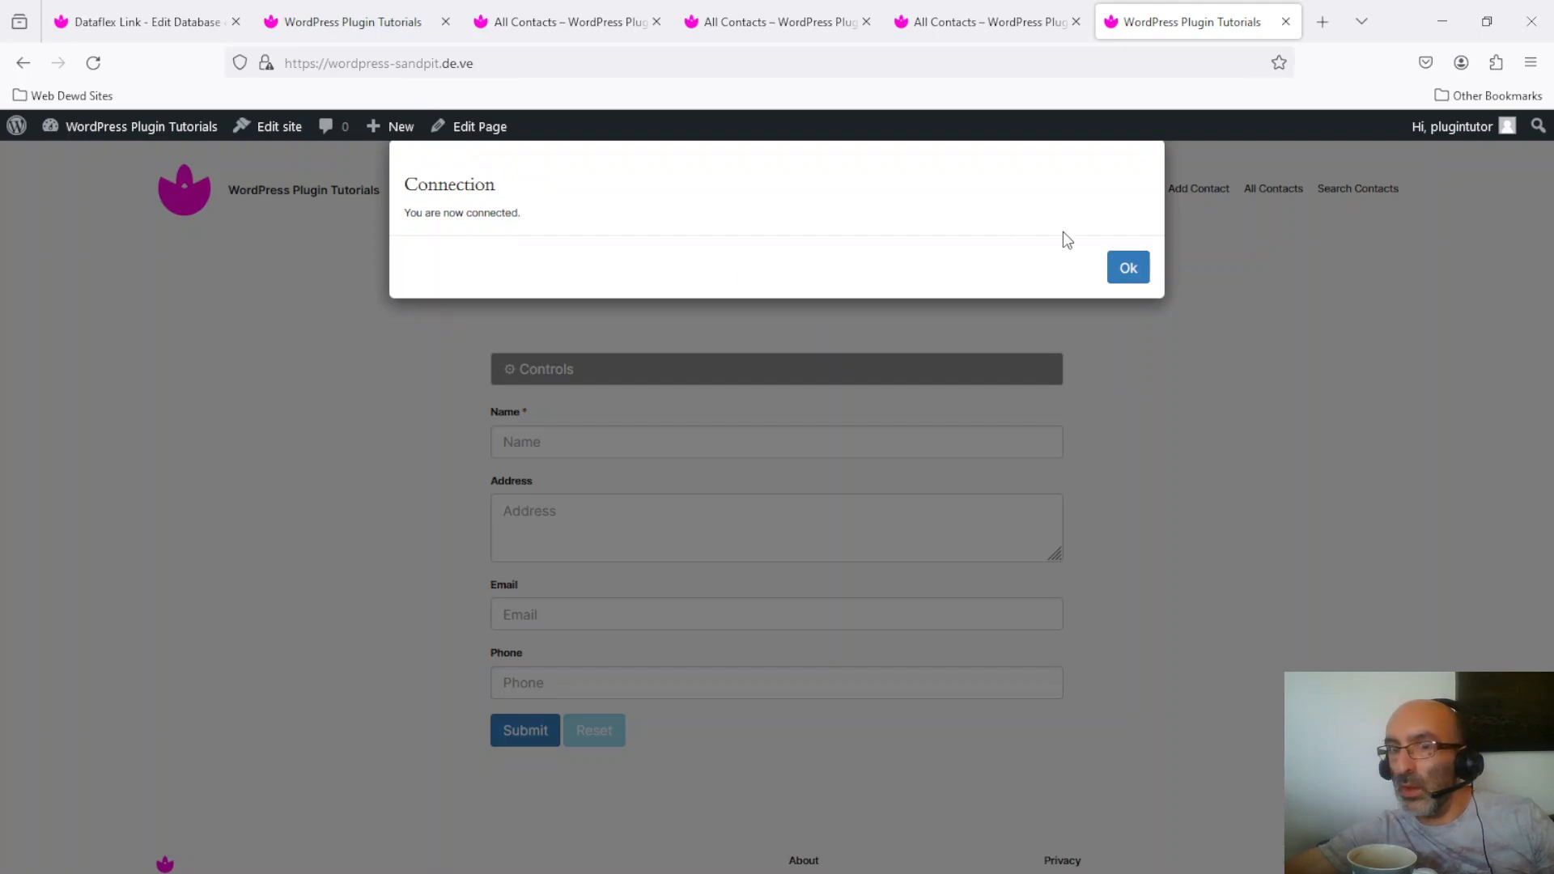
Step: Dismiss the confirmation and search contacts by a first name on the Search Contacts page
{"action": "left_click", "coordinate": [1129, 270]}
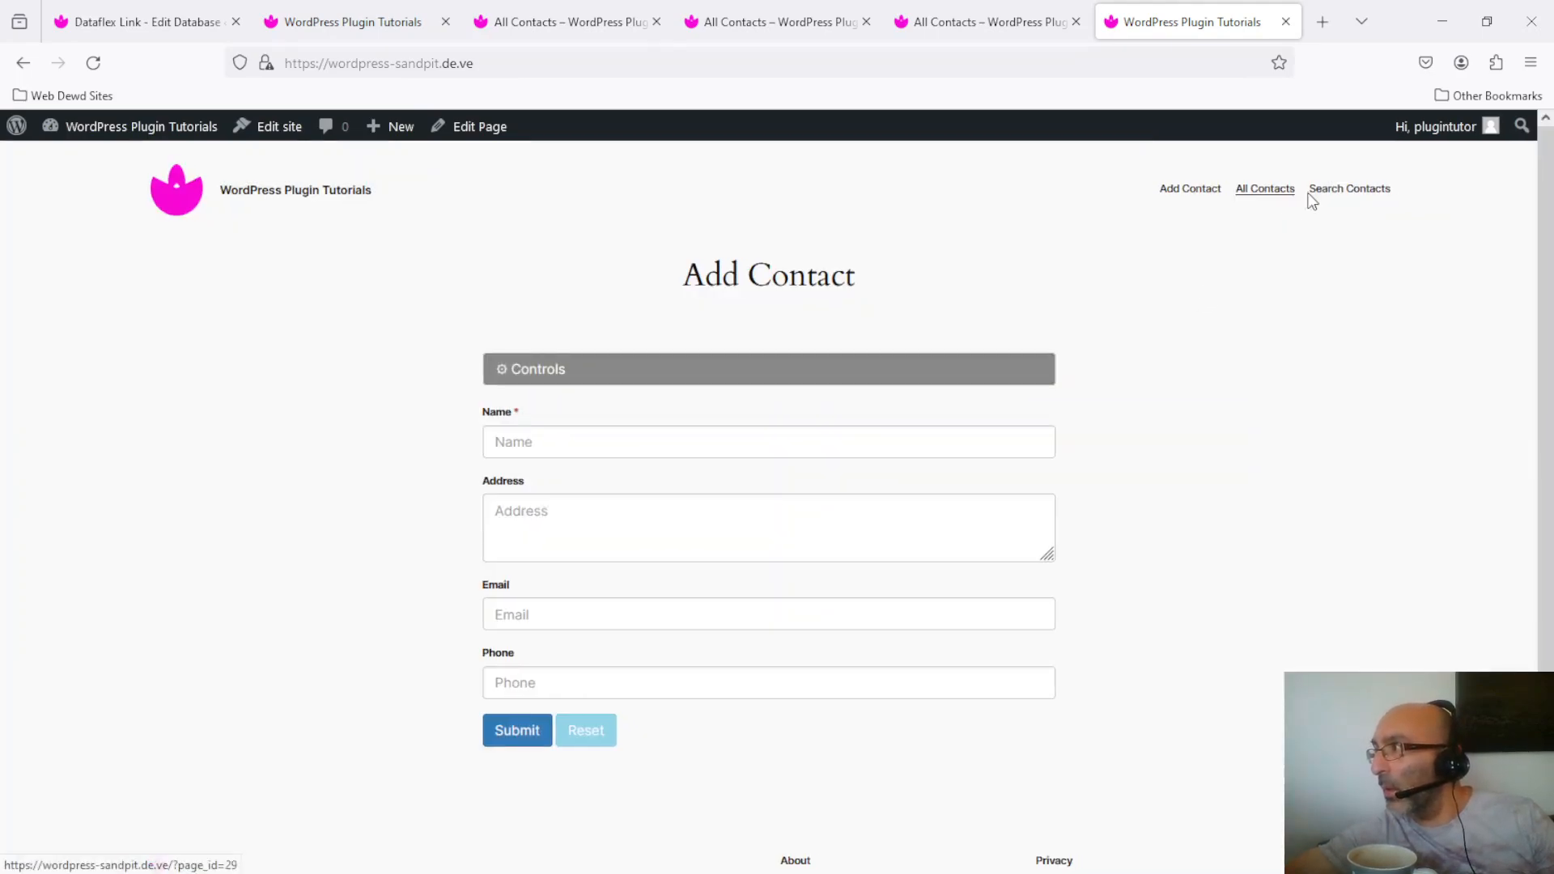
{"action": "left_click", "coordinate": [1365, 193]}
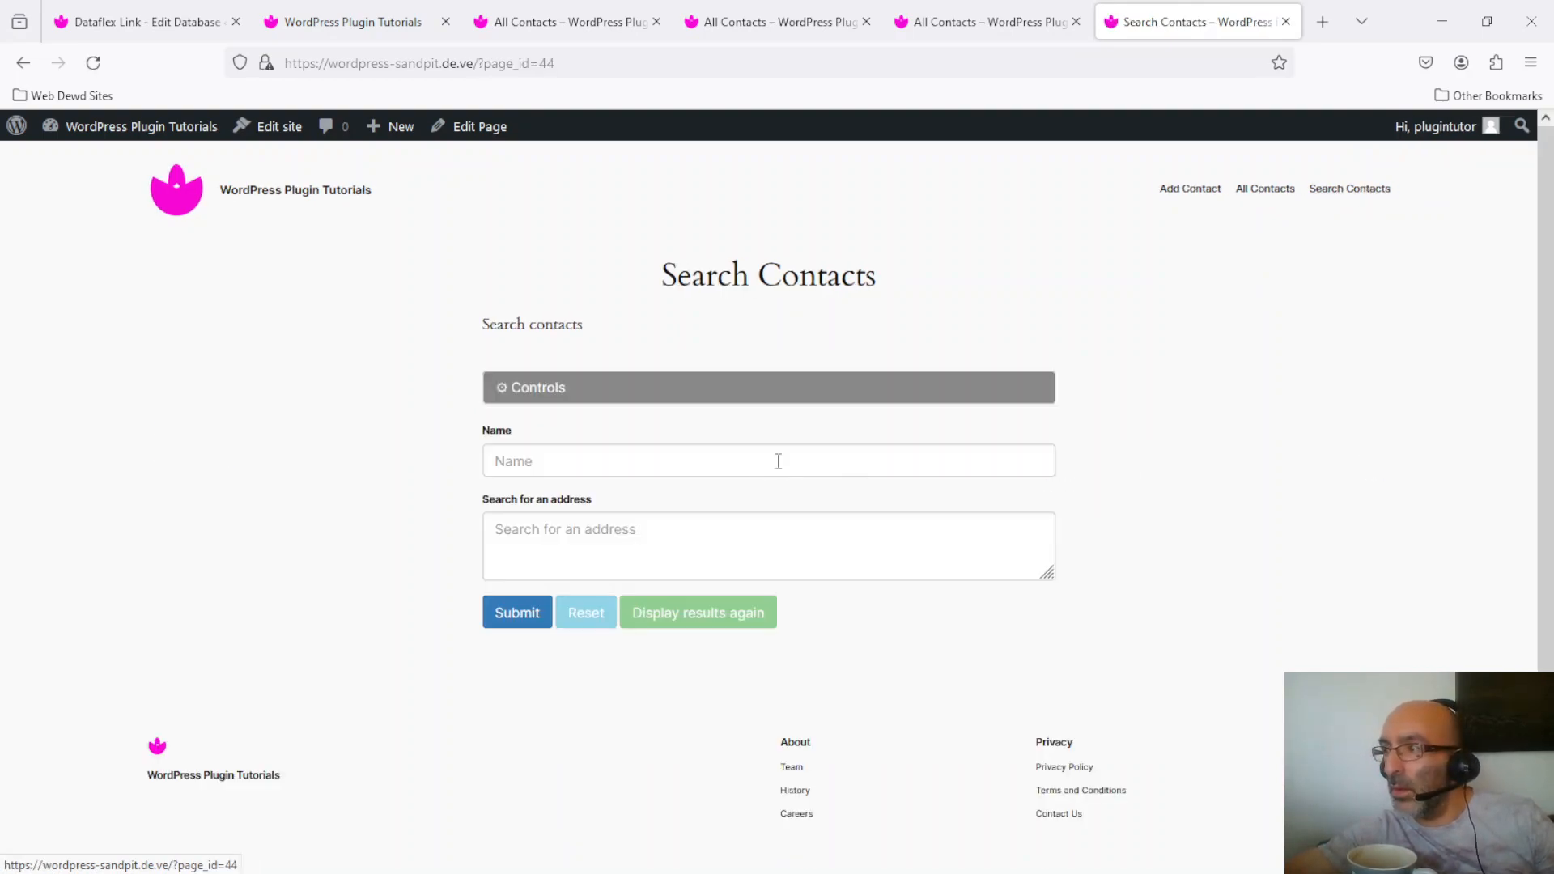
{"action": "left_click", "coordinate": [762, 462]}
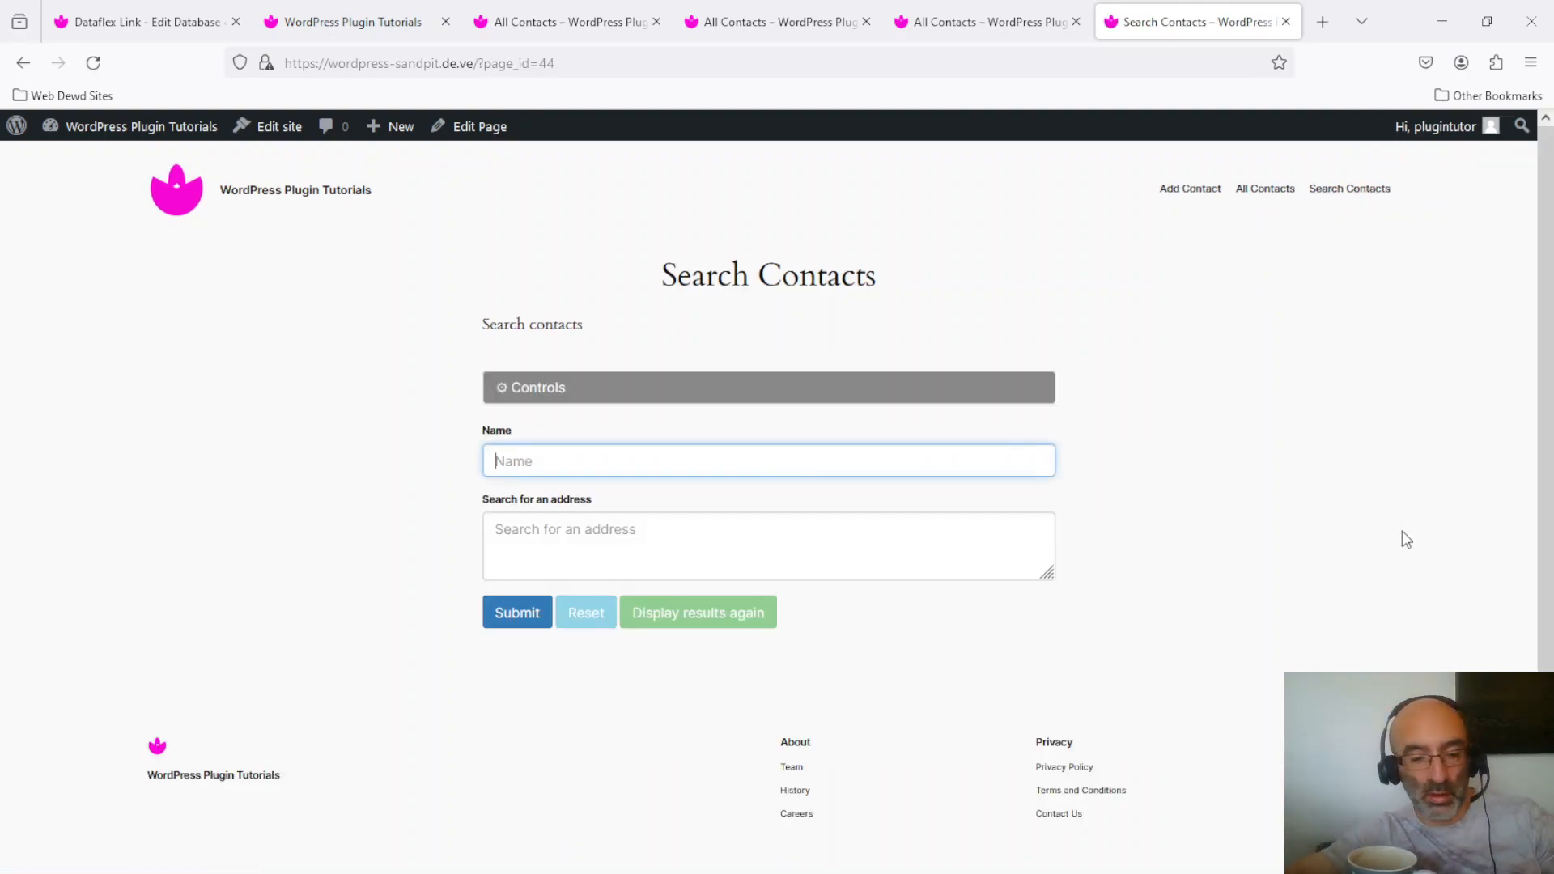
{"action": "type", "text": "peter"}
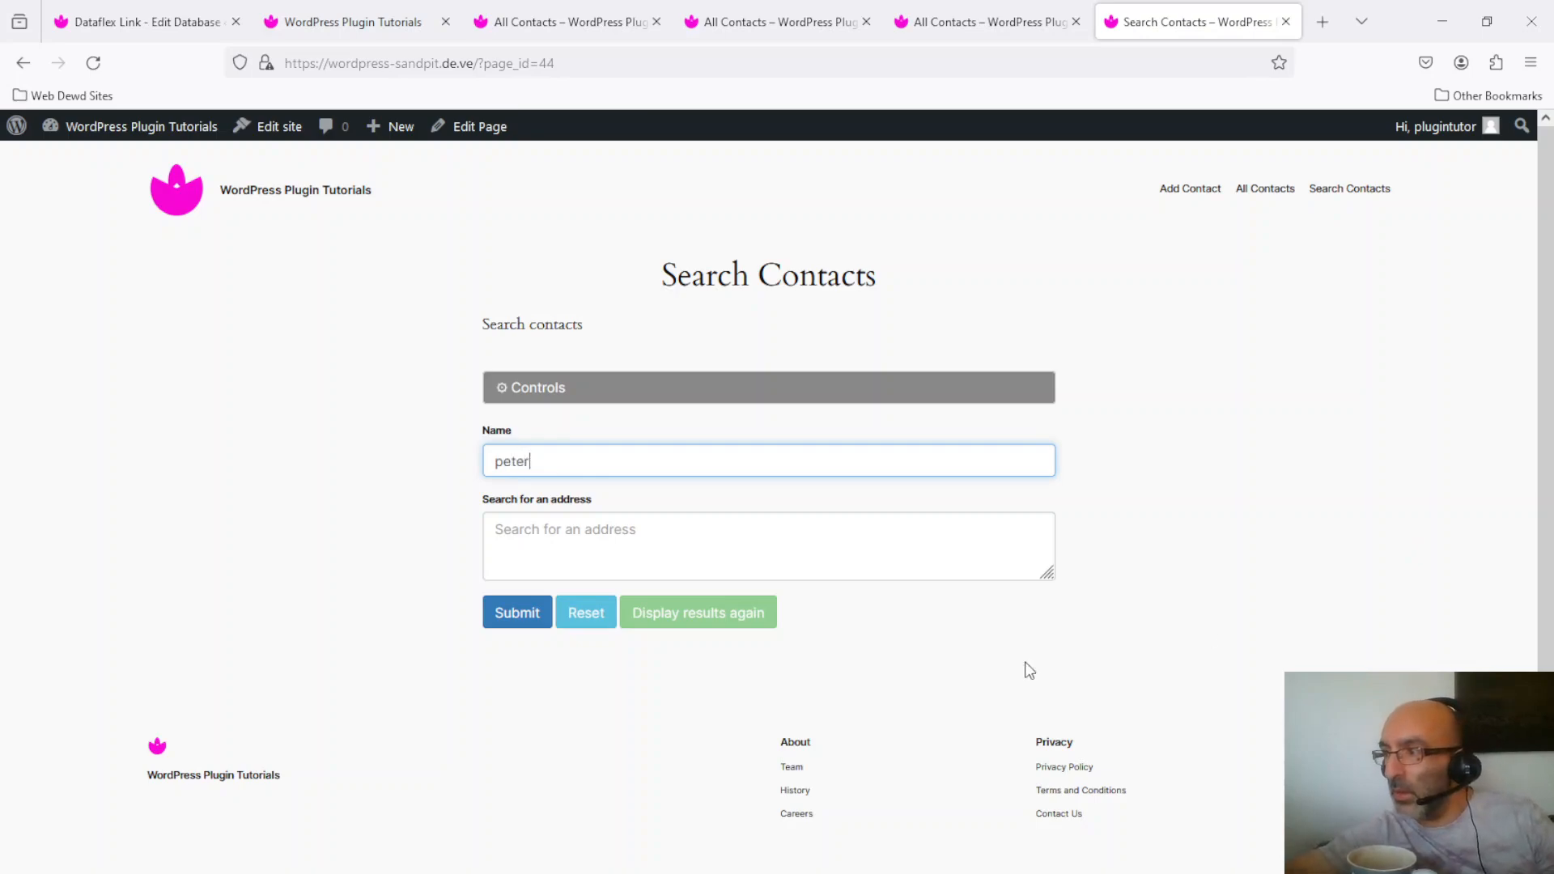
{"action": "left_click", "coordinate": [519, 599]}
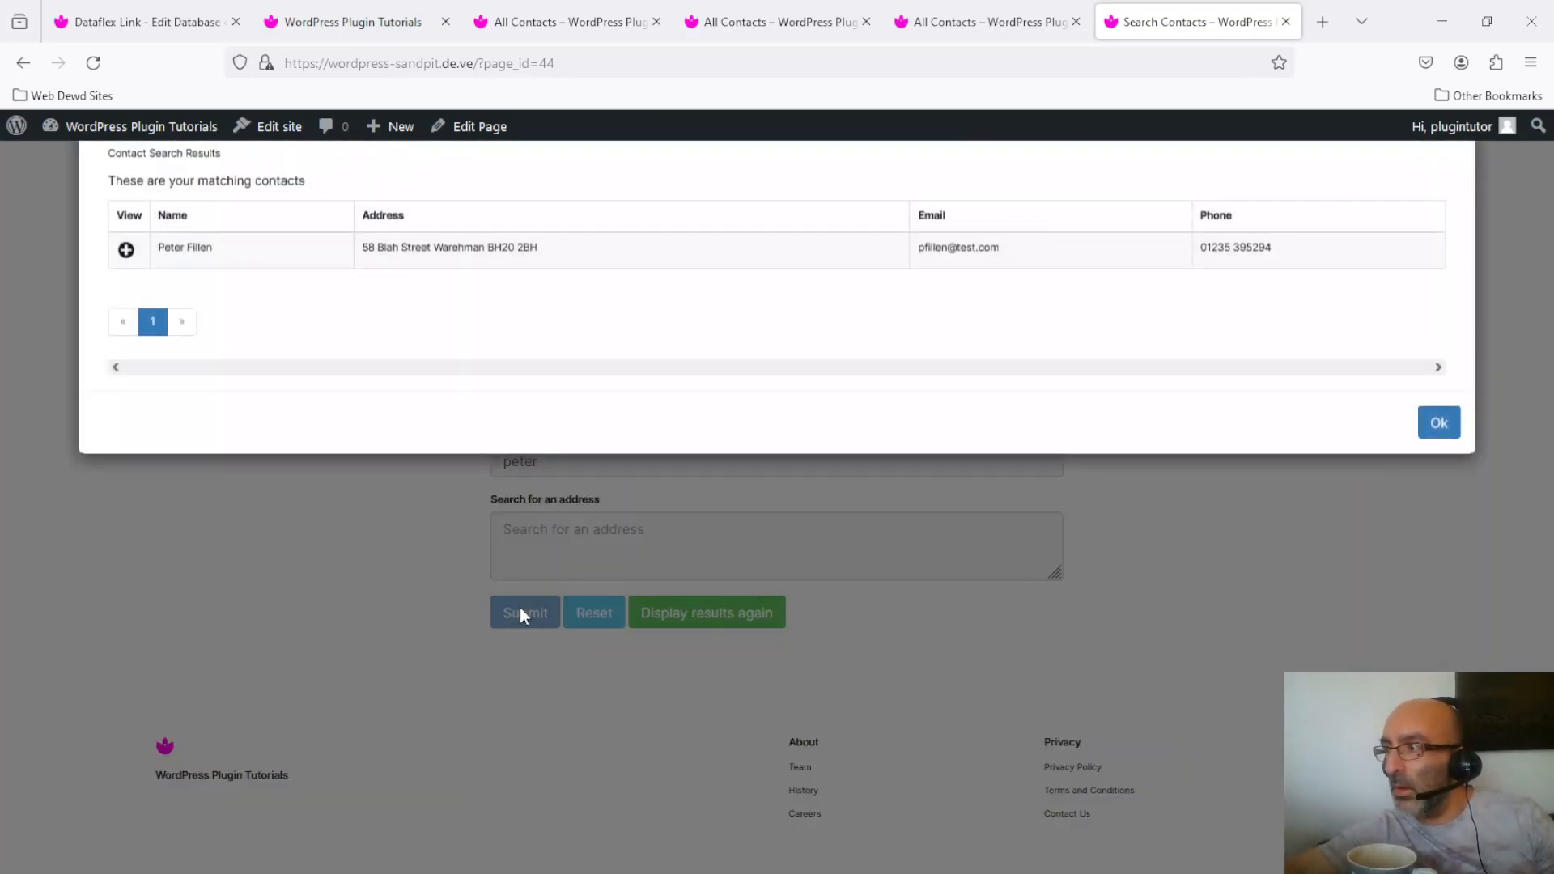